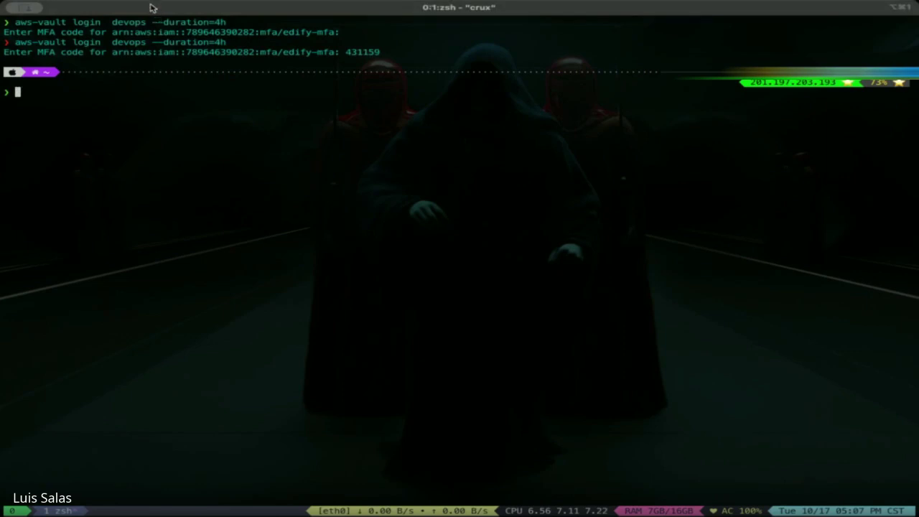
# Step: Start an authenticated AWS subshell with aws-vault exec for the devops profile, using a duration of 4h
pyautogui.write('aws')
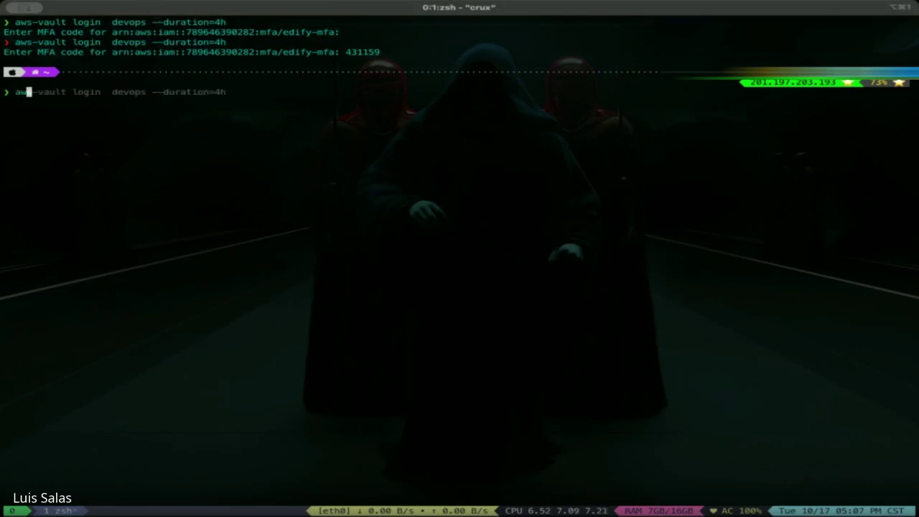
pyautogui.write('-vault exec')
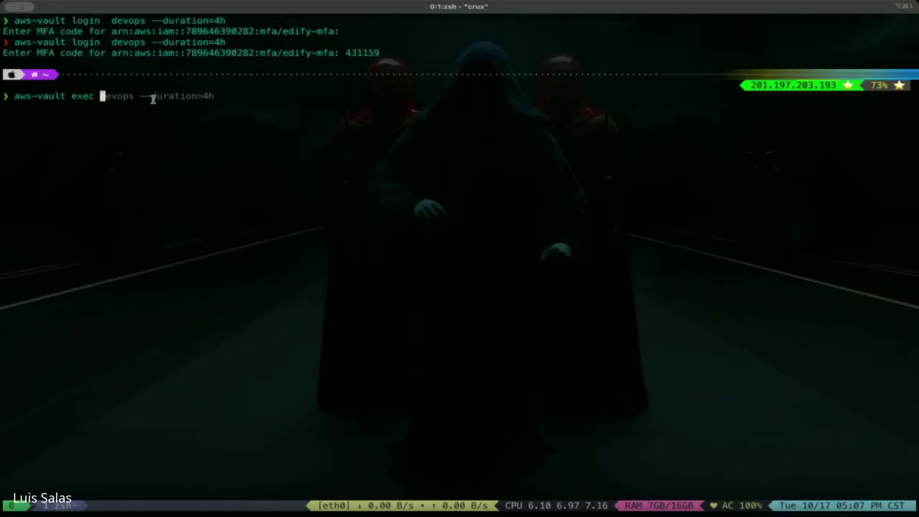
pyautogui.write('devops')
pyautogui.press('Right')
pyautogui.press('Return')
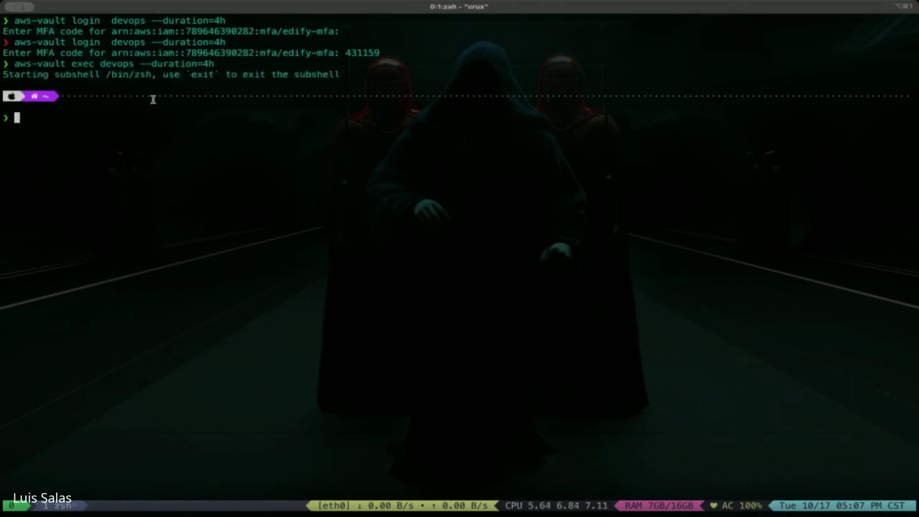
# Step: Change to the terraform-aws-eks-blueprints eks-project/vpc directory and run terraform apply -auto-approve
pyautogui.write('cd ~')
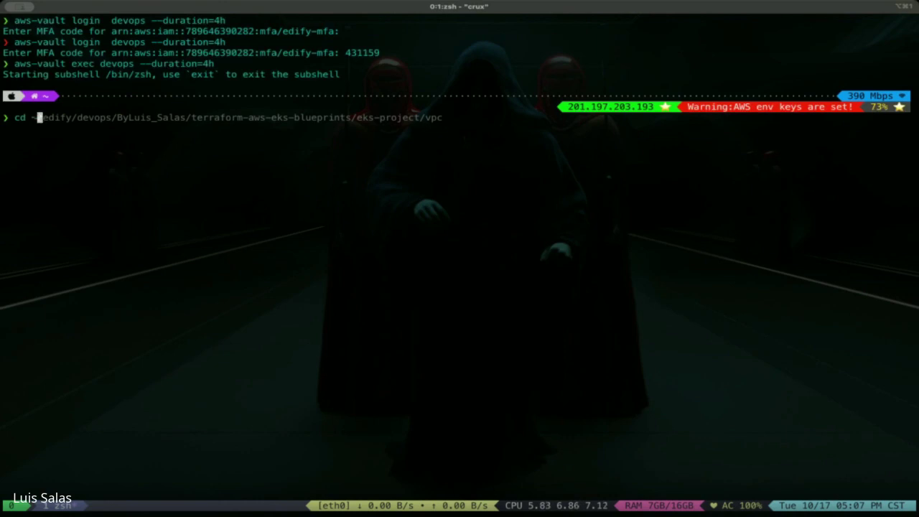
pyautogui.press('Right')
pyautogui.press('Return')
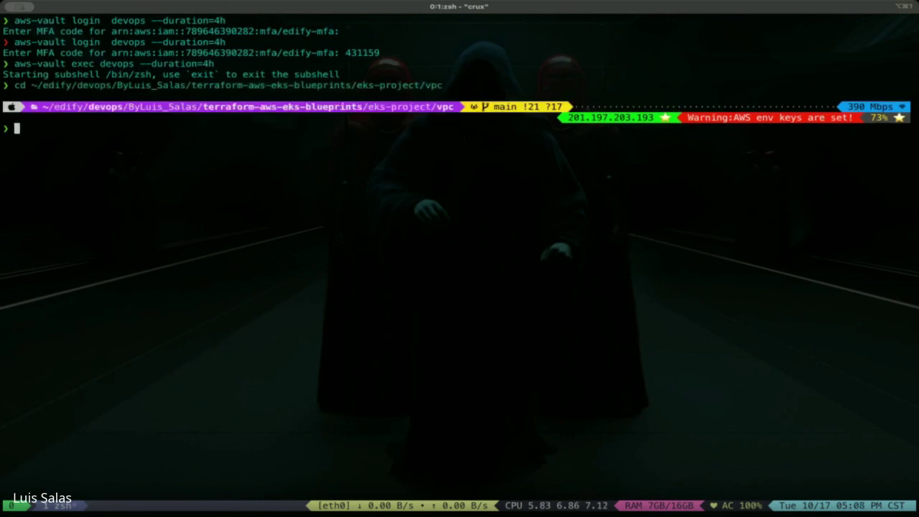
pyautogui.write('terraform apply -auto-approve')
pyautogui.press('Return')
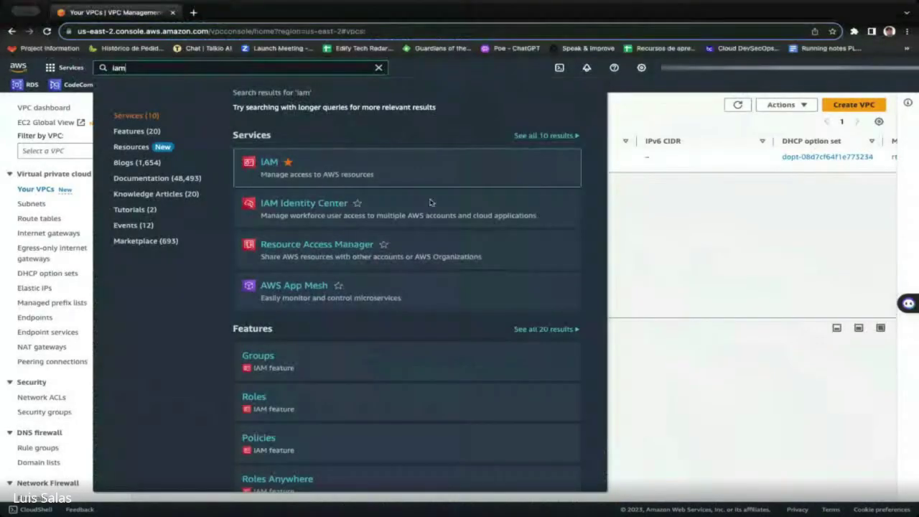
# Step: In the AWS console in the browser, search the IAM roles for "ec2" and open aws-elasticbeanstalk-ec2-role
pyautogui.click(268, 163)
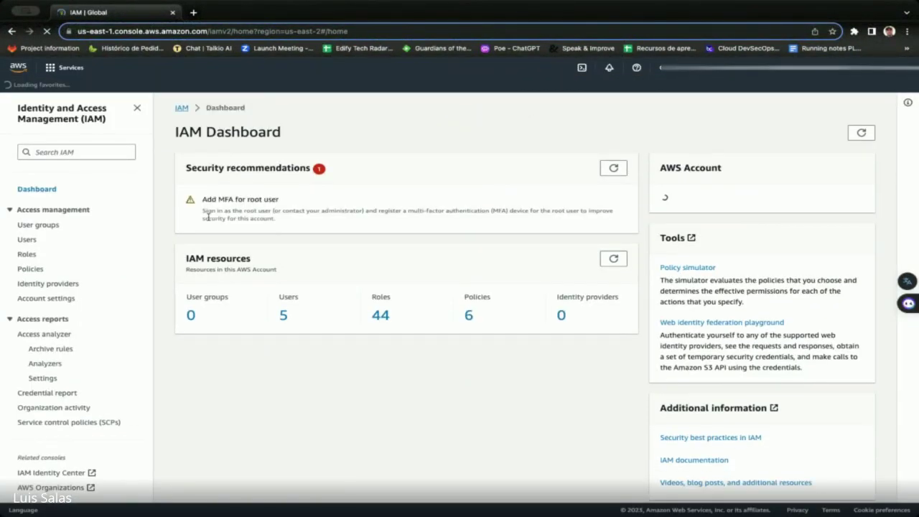
pyautogui.click(28, 253)
pyautogui.click(238, 170)
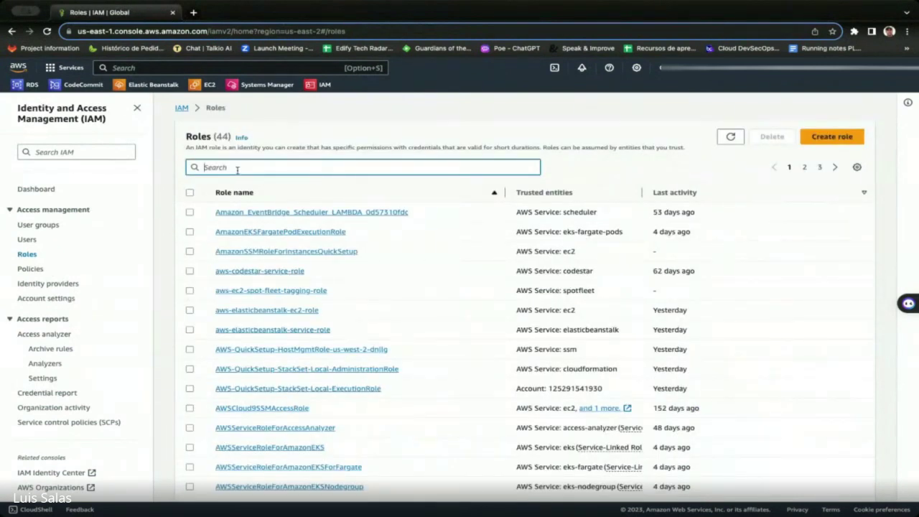
pyautogui.write('ec2')
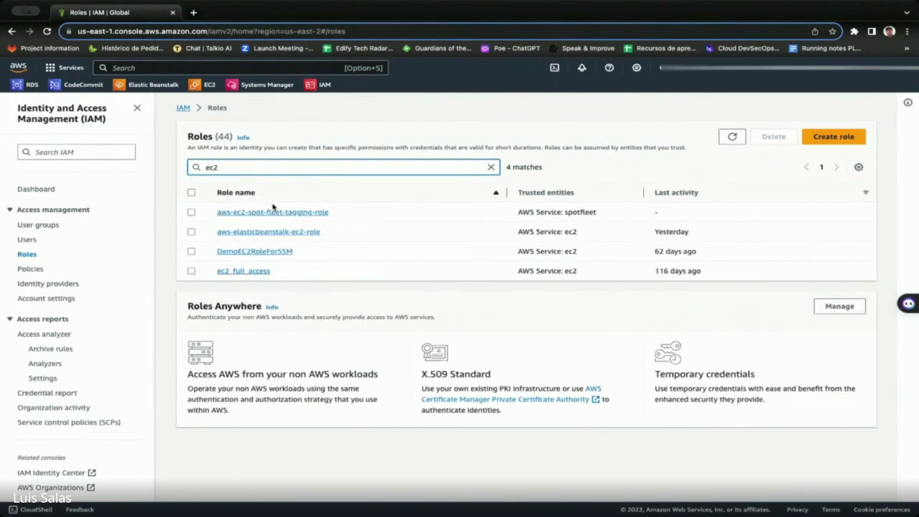
pyautogui.click(306, 232)
# Step: Review the permissions policies attached to aws-elasticbeanstalk-ec2-role and filter them by "beanst"
pyautogui.scroll(-3, 304, 235)
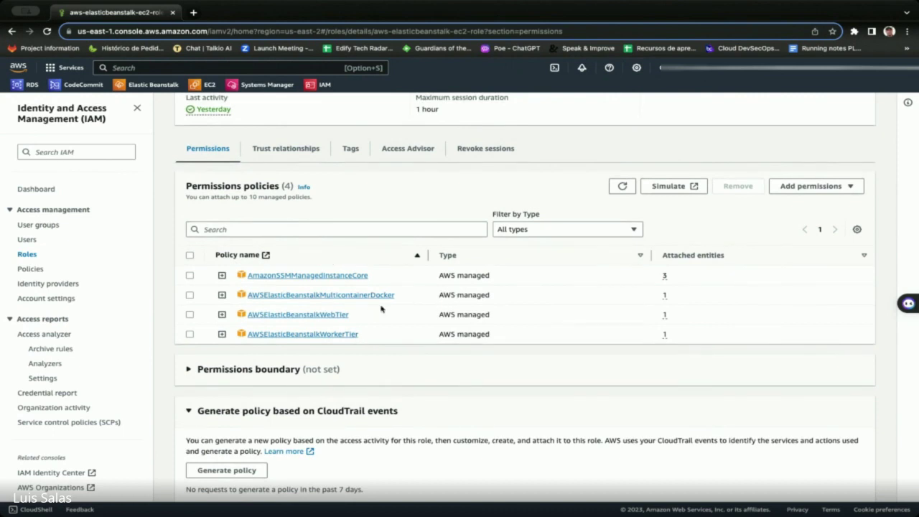
pyautogui.scroll(-1, 380, 308)
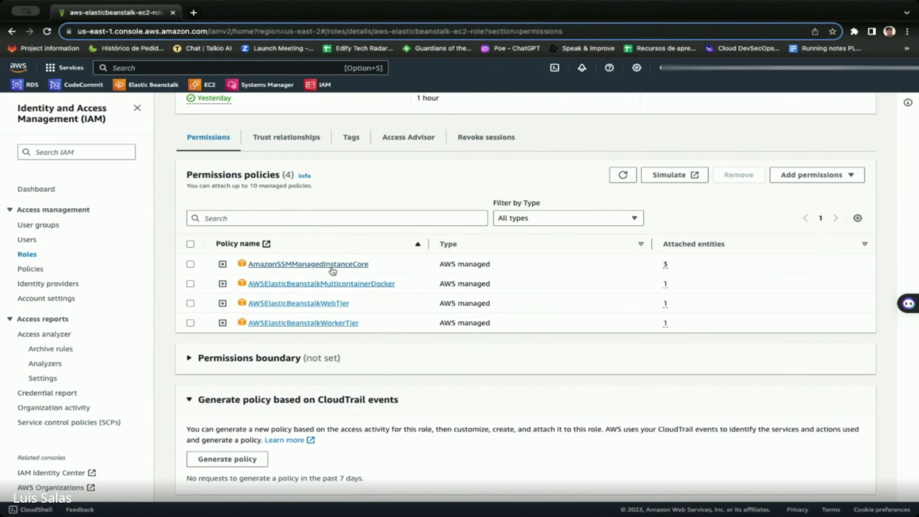
pyautogui.scroll(3, 312, 270)
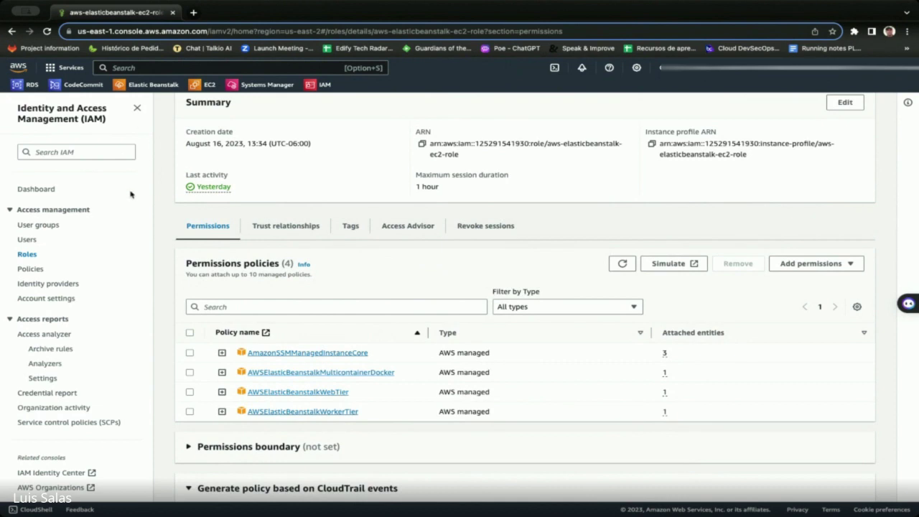
pyautogui.click(246, 306)
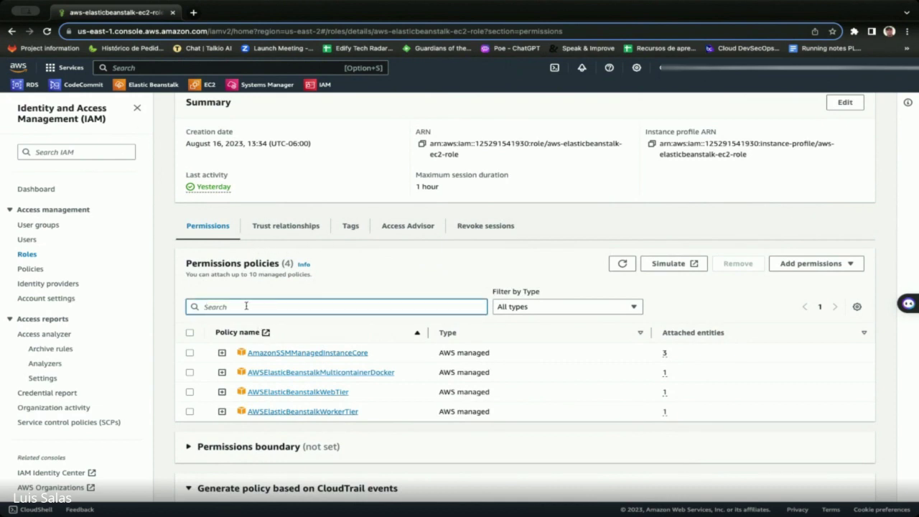
pyautogui.write('beanst')
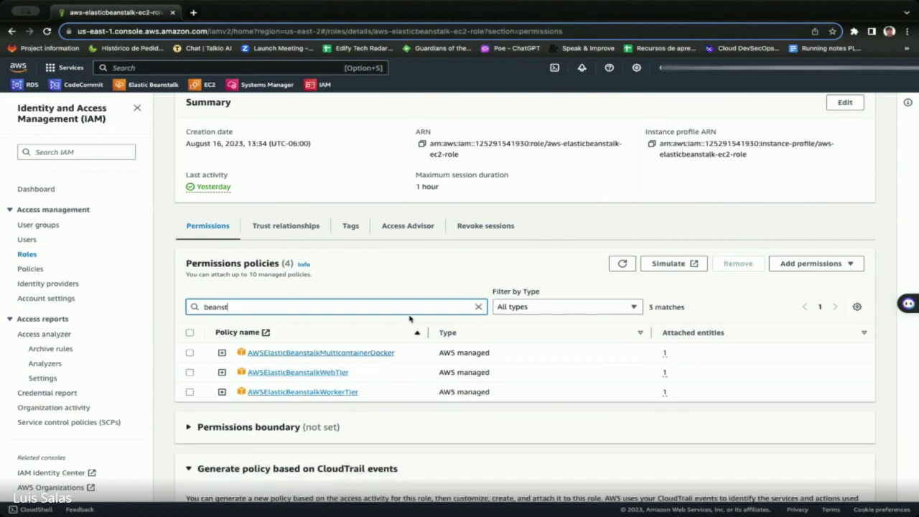
# Step: Return to the IAM roles list, search for "beanstal" and open aws-elasticbeanstalk-service-role
pyautogui.click(28, 256)
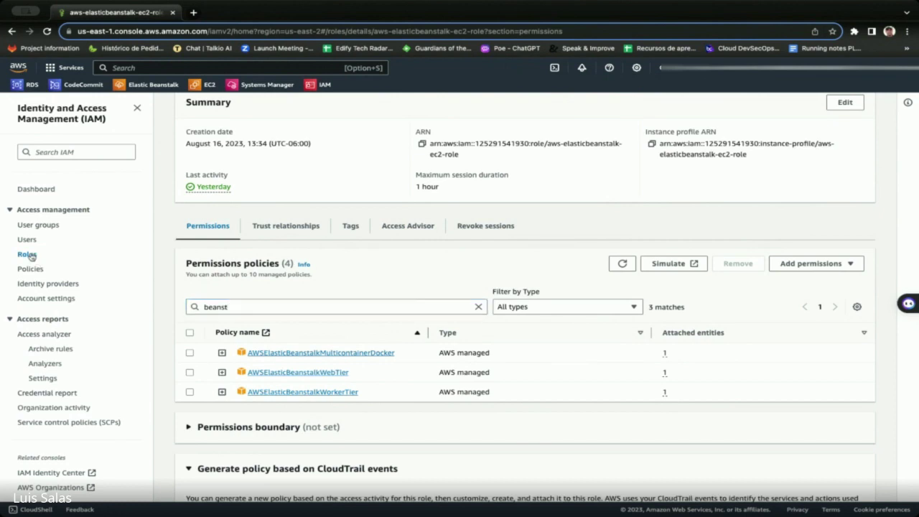
pyautogui.click(251, 166)
pyautogui.write('beanstal')
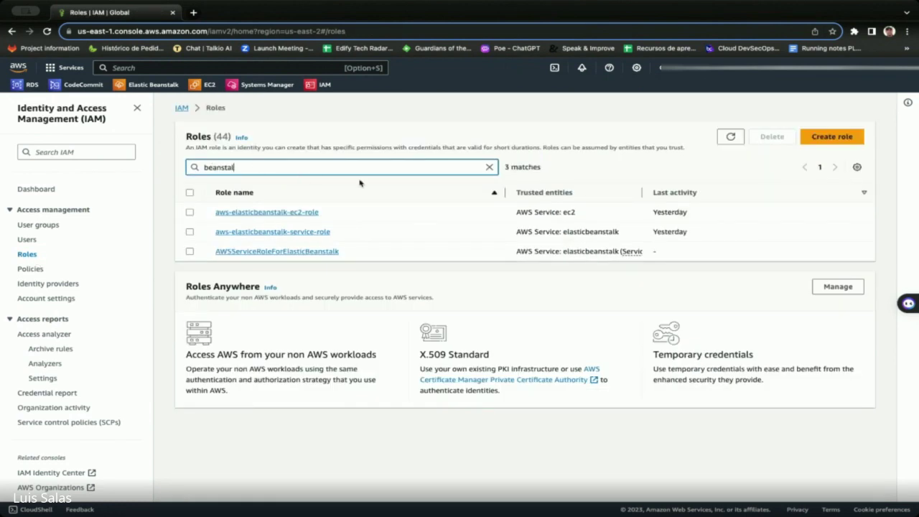
pyautogui.click(313, 232)
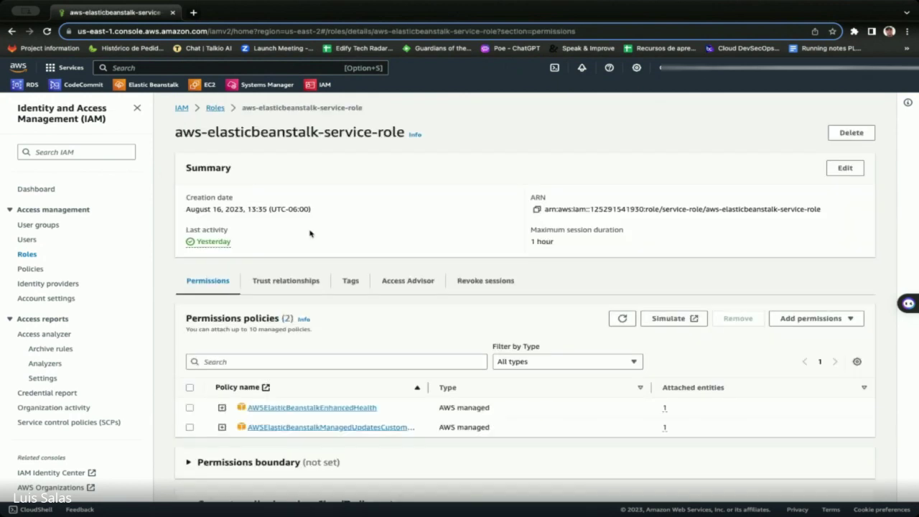
# Step: Expand the AWSElasticBeanstalkEnhancedHealth policy and examine the allowed actions and resources in its JSON, including the SQS and logs entries
pyautogui.scroll(-1, 311, 233)
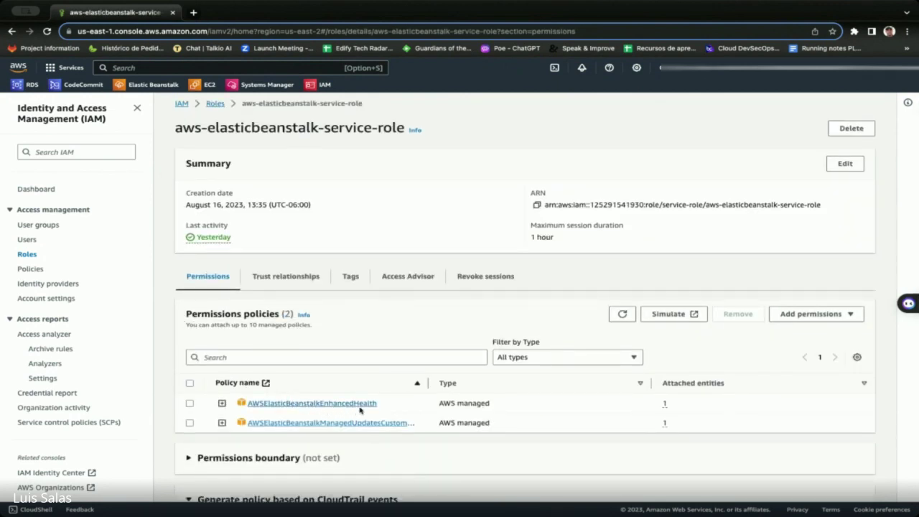
pyautogui.click(219, 405)
pyautogui.scroll(-2, 331, 409)
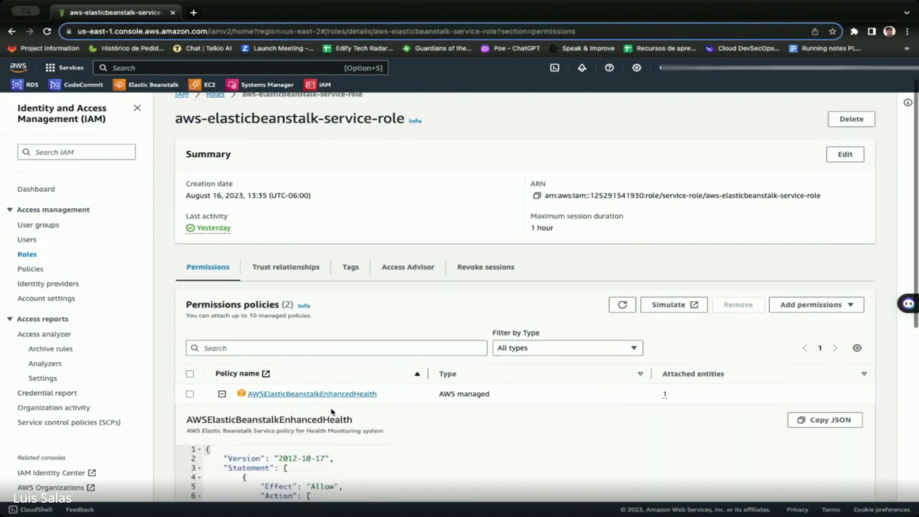
pyautogui.scroll(-5, 331, 408)
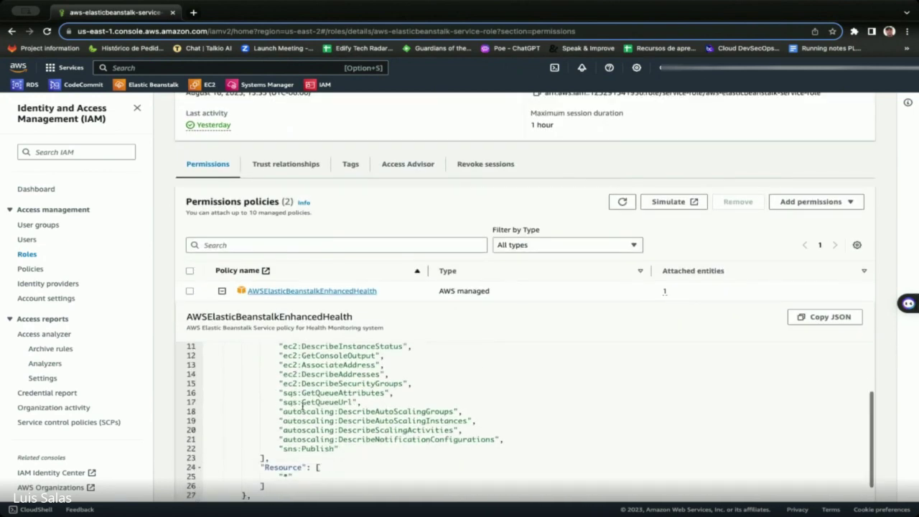
pyautogui.scroll(2, 327, 438)
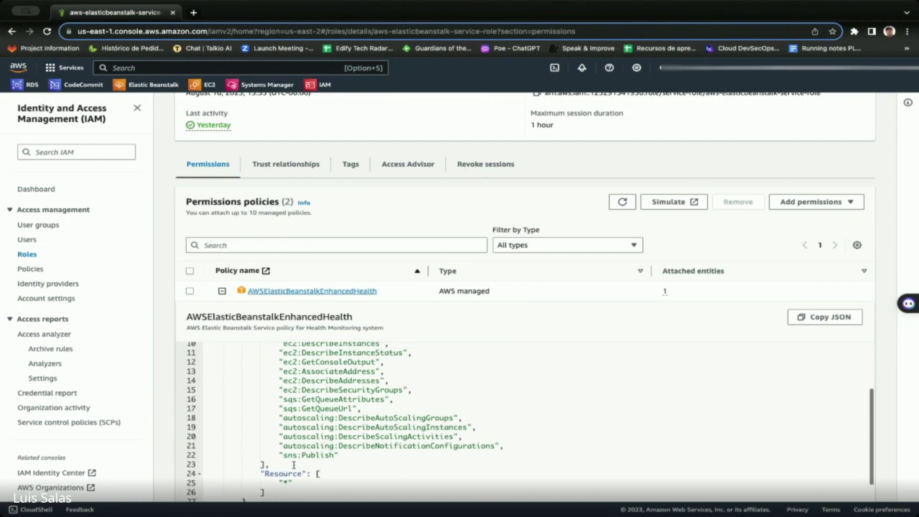
pyautogui.scroll(2, 302, 416)
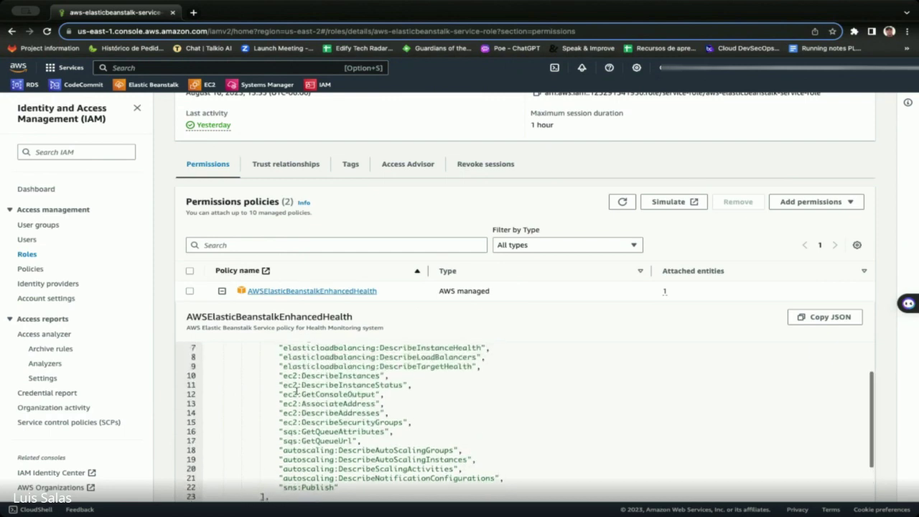
pyautogui.scroll(1, 307, 400)
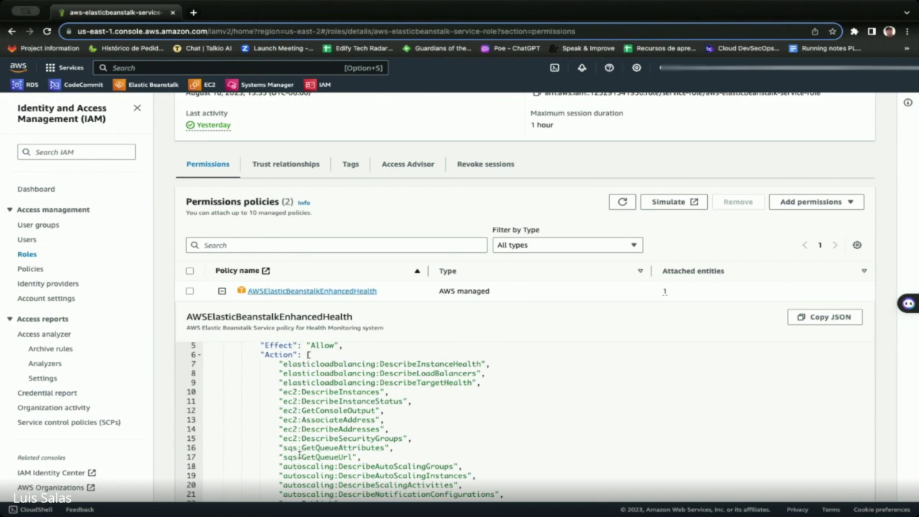
pyautogui.moveTo(282, 446); pyautogui.dragTo(350, 457)
pyautogui.scroll(-5, 350, 457)
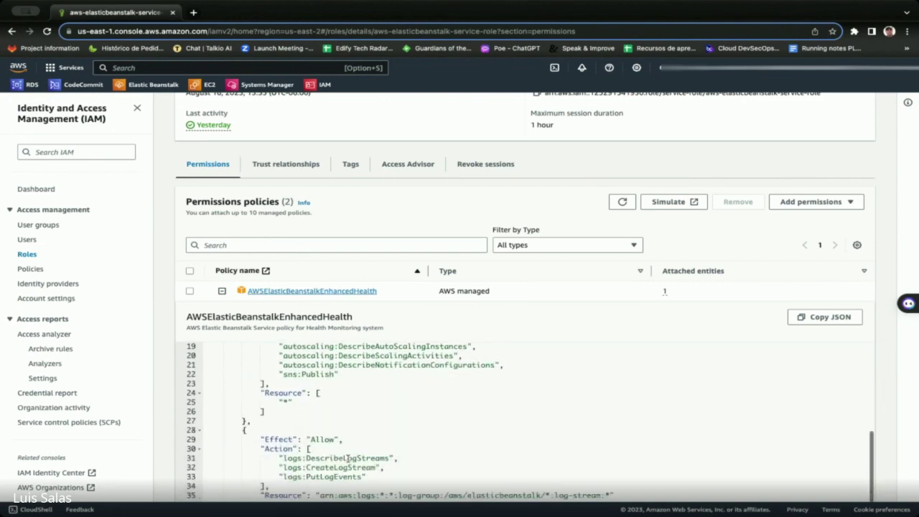
pyautogui.scroll(-1, 348, 459)
pyautogui.moveTo(270, 466); pyautogui.dragTo(208, 438)
pyautogui.click(408, 451)
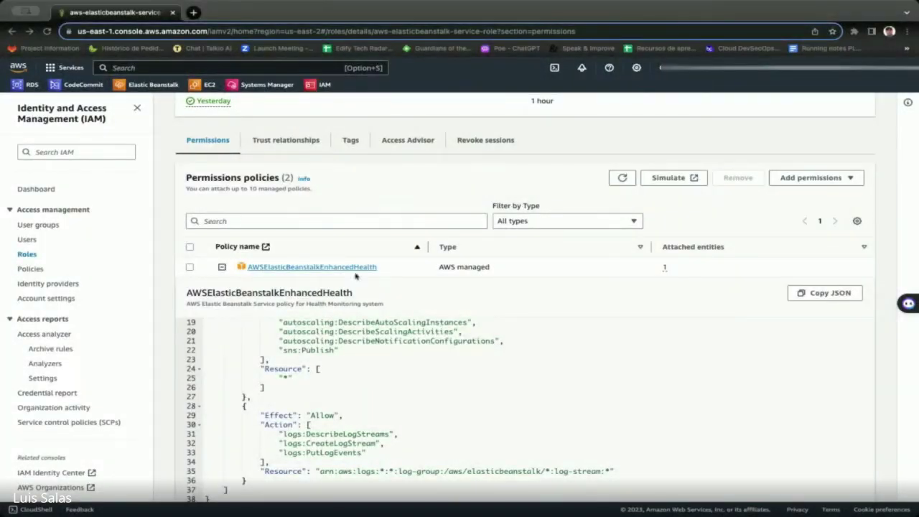
# Step: Find the VPC service, open the list of VPCs and select eks-vpc to view its details
pyautogui.click(132, 68)
pyautogui.write('vpc')
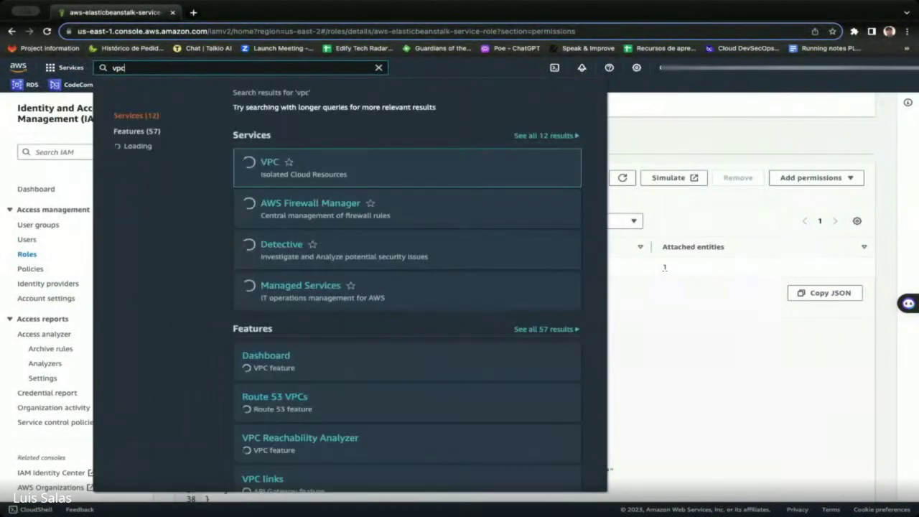
pyautogui.click(276, 166)
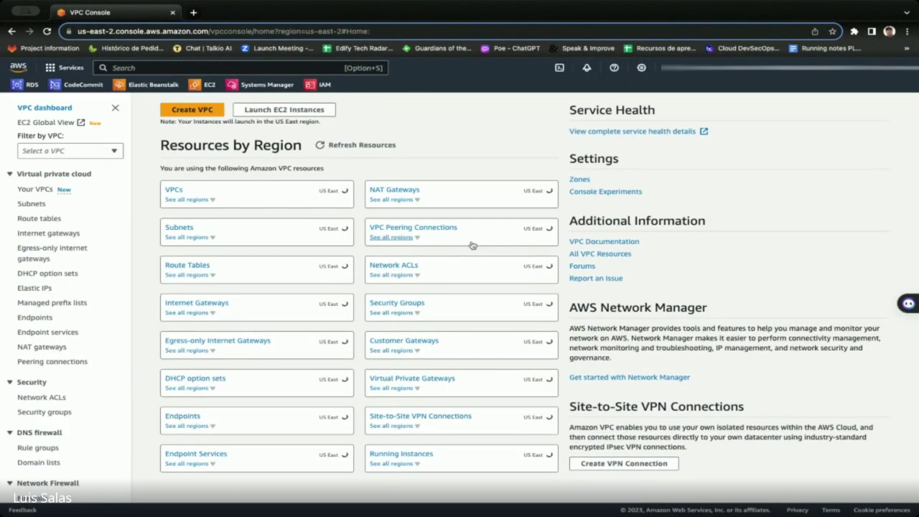
pyautogui.click(345, 191)
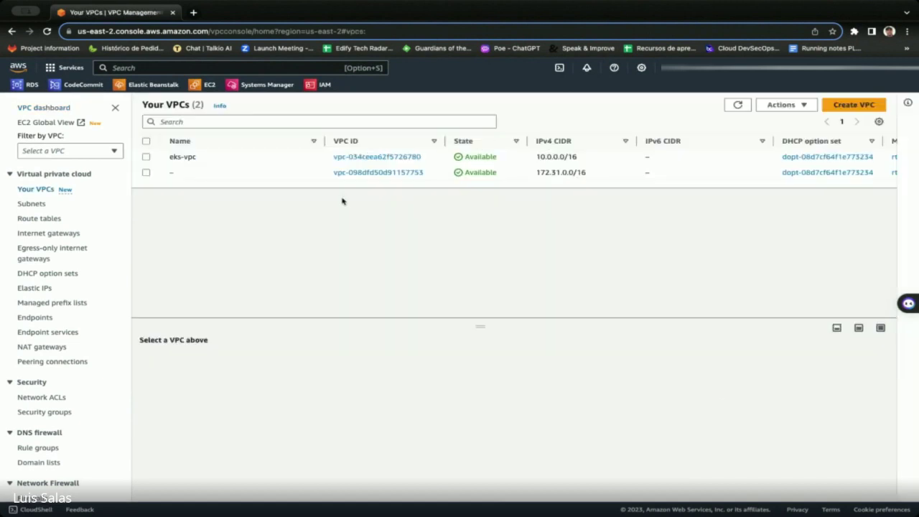
pyautogui.doubleClick(180, 157)
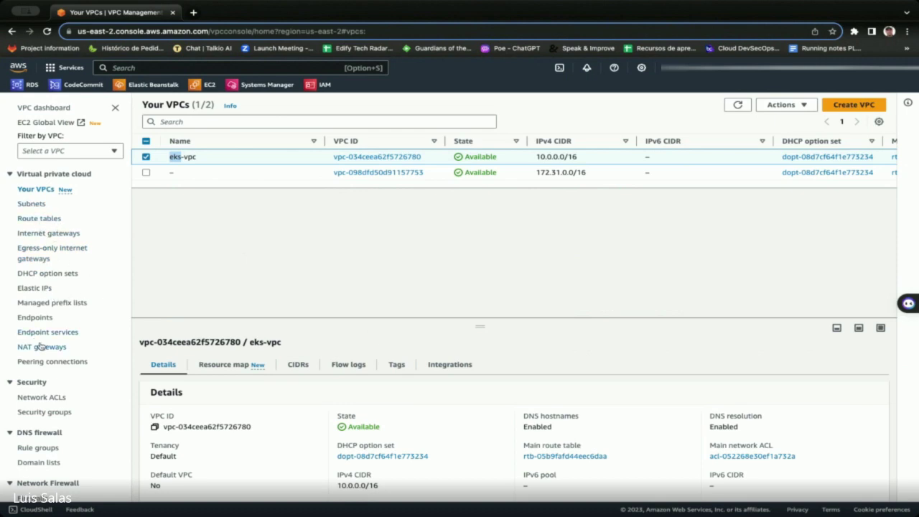
pyautogui.scroll(-1, 57, 388)
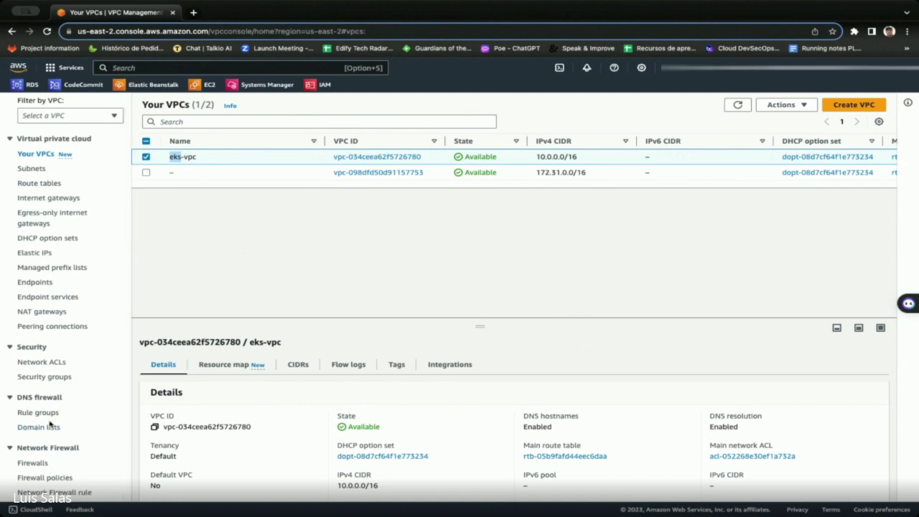
pyautogui.scroll(-4, 50, 424)
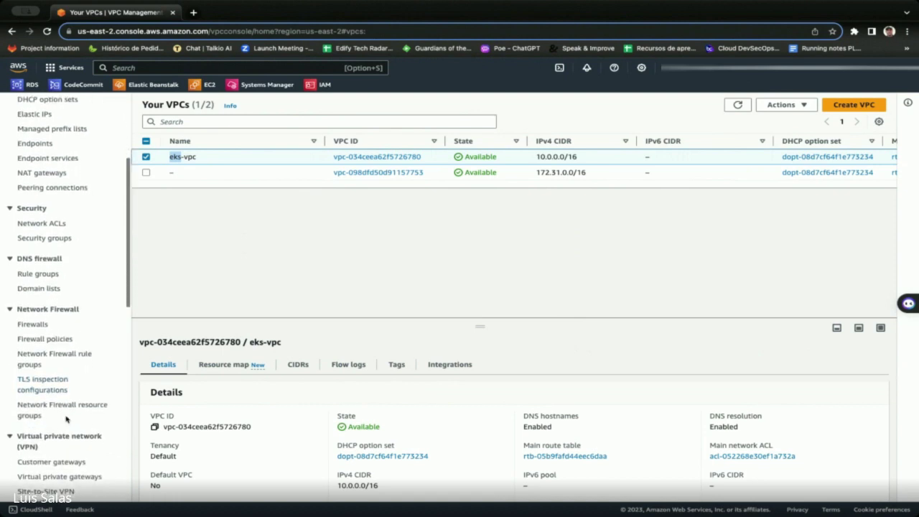
pyautogui.scroll(5, 79, 410)
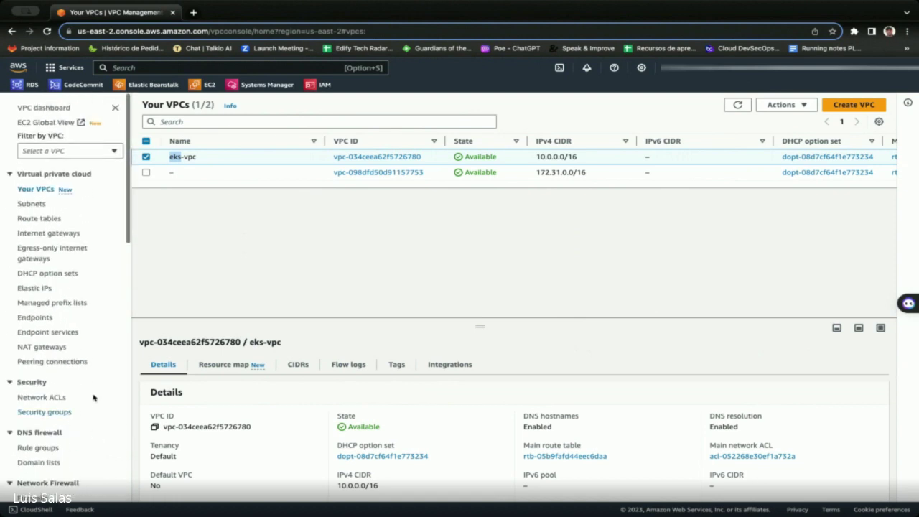
# Step: Find the EC2 service, open its security groups and select the port80 group to view its details
pyautogui.click(132, 68)
pyautogui.write('ec2')
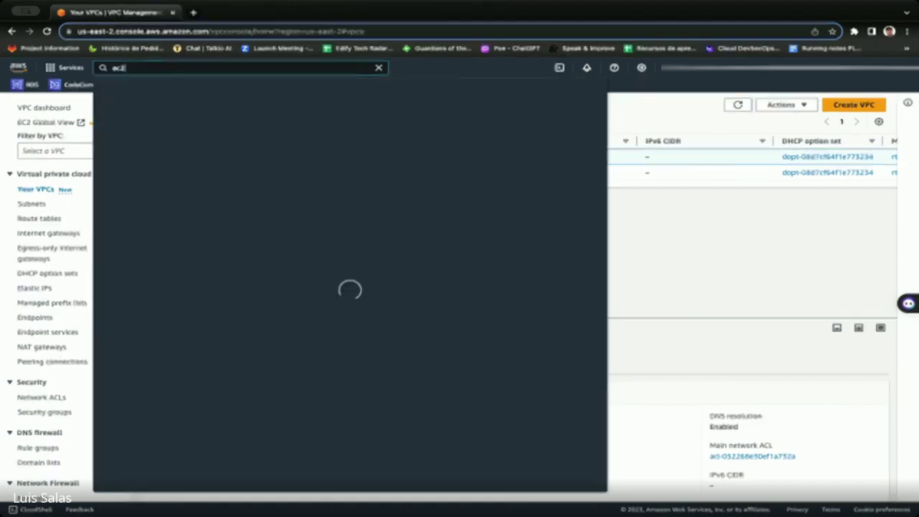
pyautogui.click(270, 164)
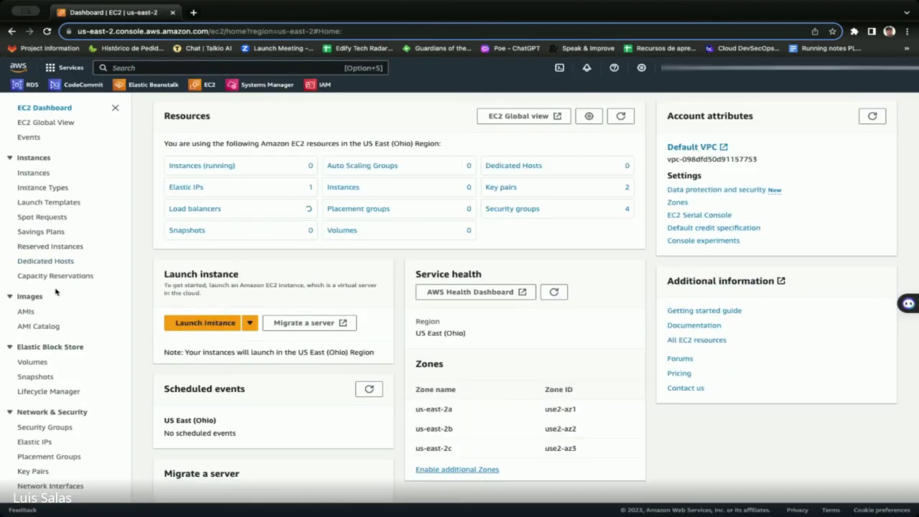
pyautogui.scroll(-3, 58, 317)
pyautogui.click(100, 332)
pyautogui.click(186, 200)
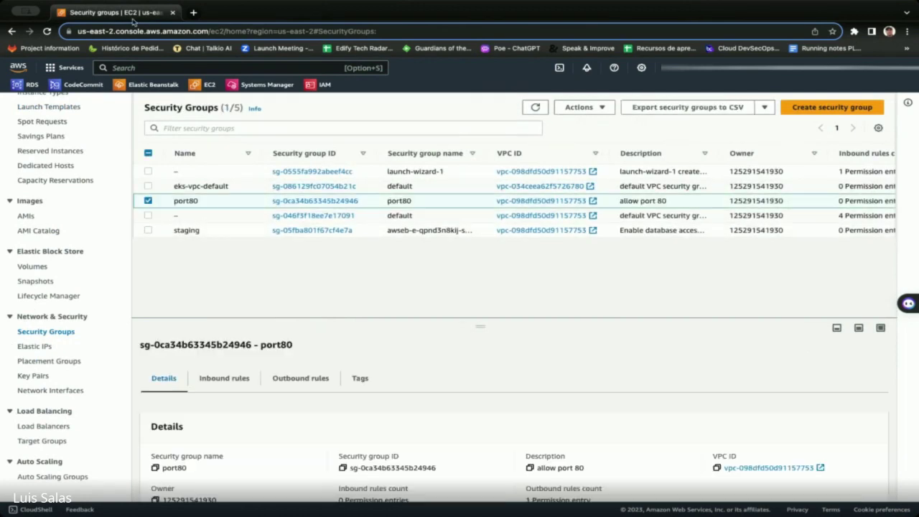
# Step: Go to the Elastic Beanstalk service and open its list of applications
pyautogui.click(137, 86)
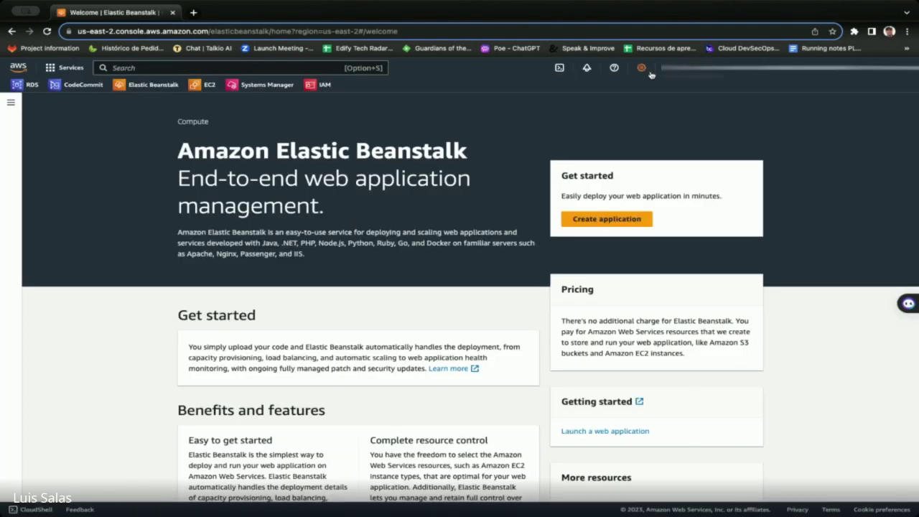
pyautogui.click(583, 217)
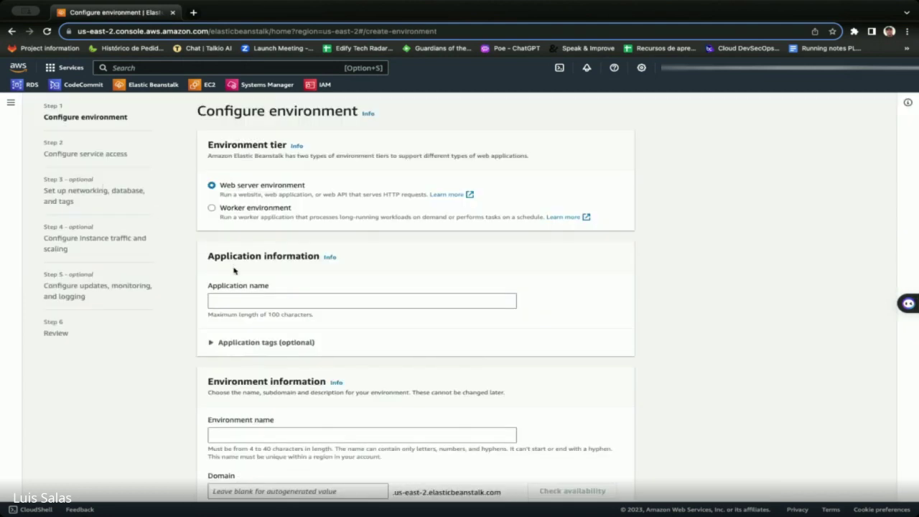
pyautogui.click(11, 103)
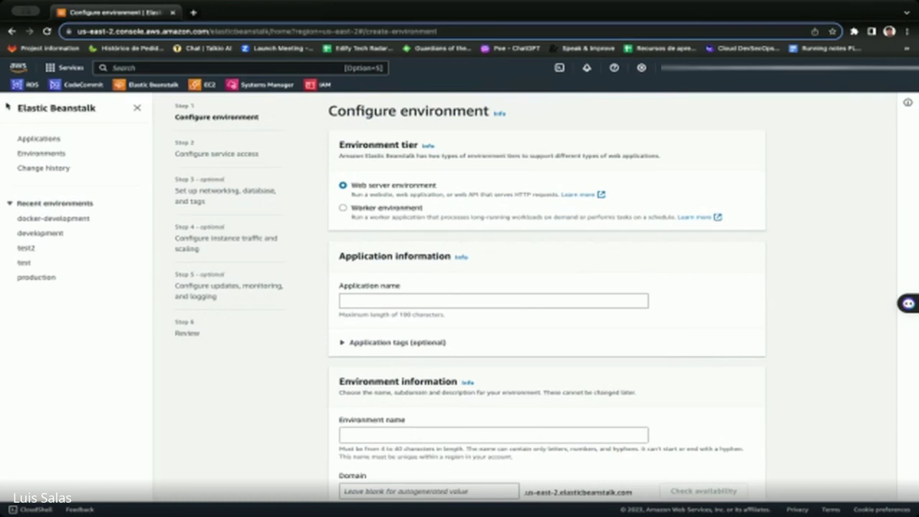
pyautogui.click(46, 140)
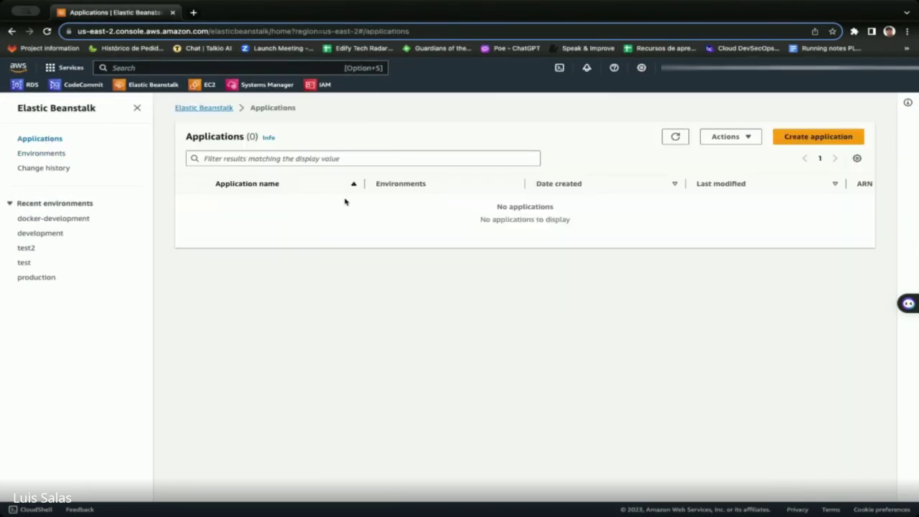
# Step: Create a new Elastic Beanstalk application named web-service
pyautogui.click(850, 136)
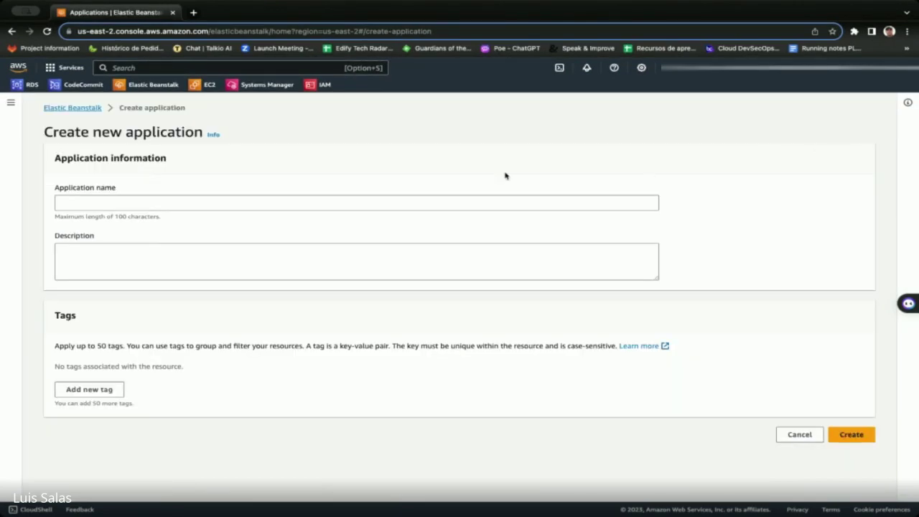
pyautogui.click(124, 201)
pyautogui.write('web-service')
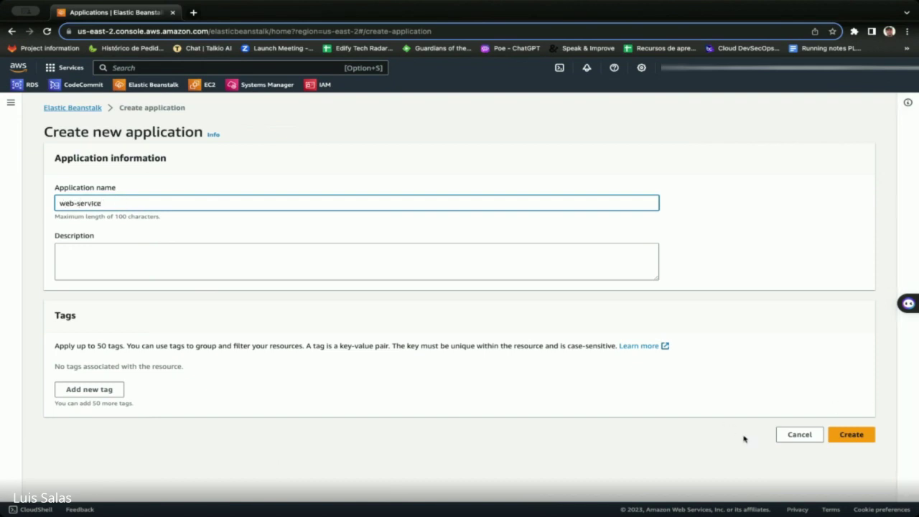
pyautogui.click(854, 438)
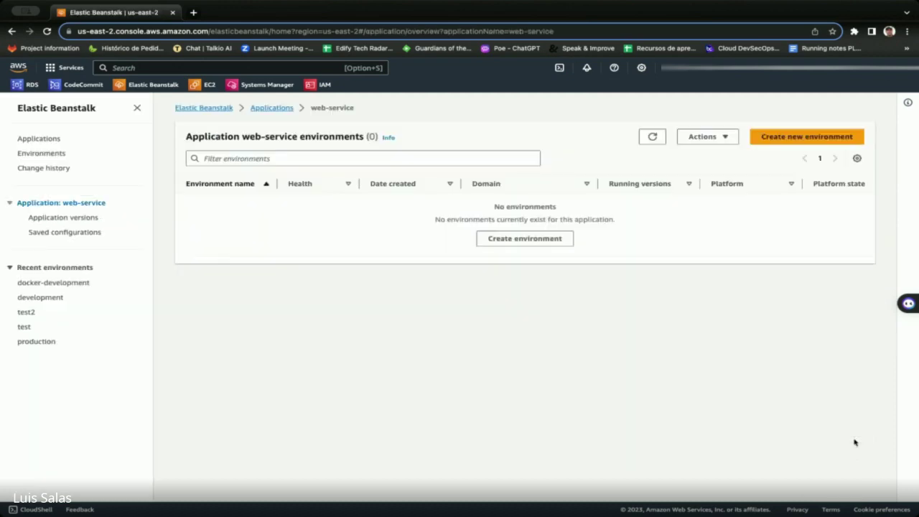
# Step: Open the web-service application from the applications list and start a new environment named development
pyautogui.click(38, 139)
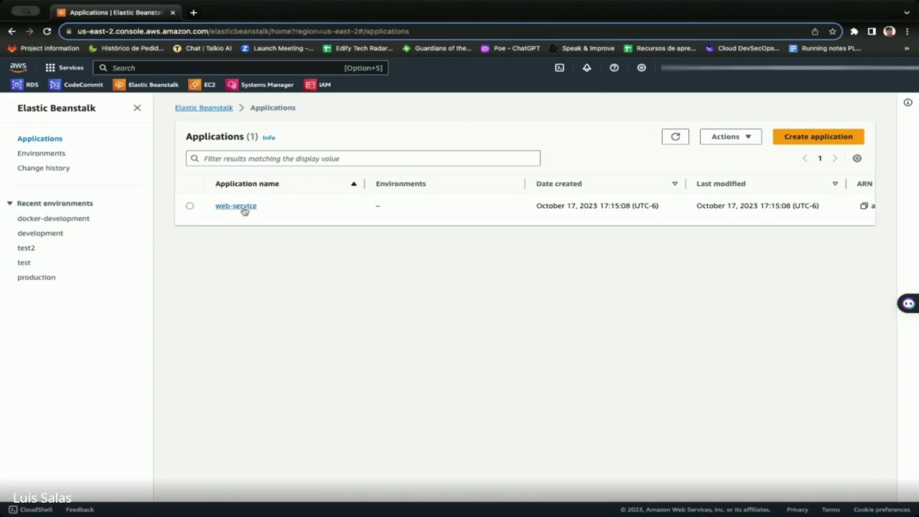
pyautogui.click(244, 210)
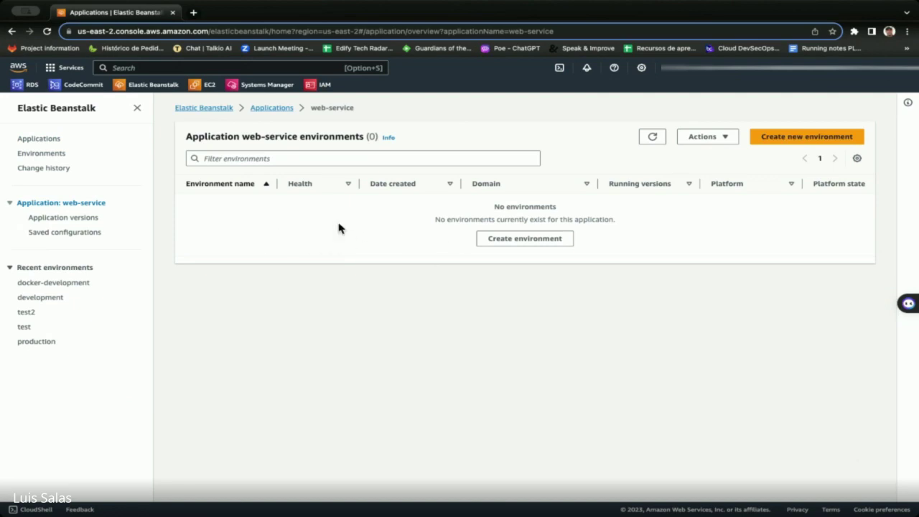
pyautogui.click(525, 240)
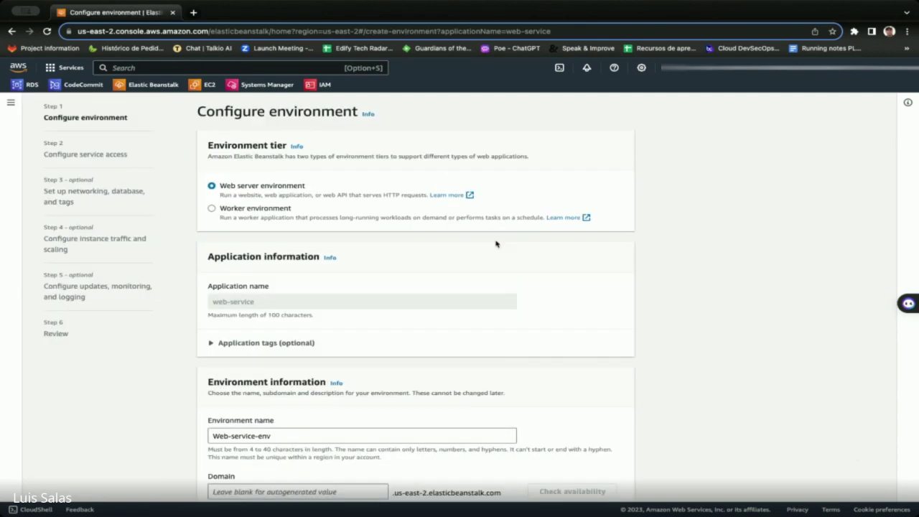
pyautogui.moveTo(280, 435); pyautogui.dragTo(180, 435)
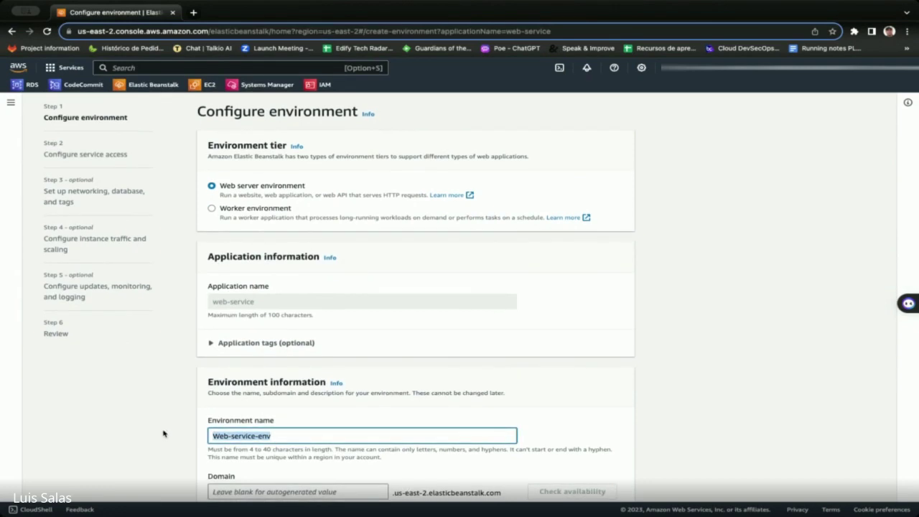
pyautogui.write('development')
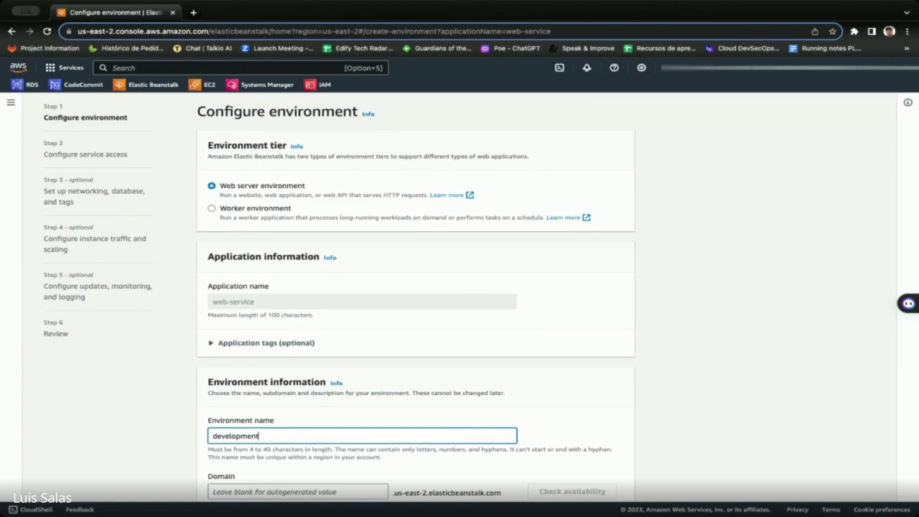
# Step: Choose the Docker platform with the branch Docker running on 64bit Amazon Linux 2023
pyautogui.scroll(-5, 372, 308)
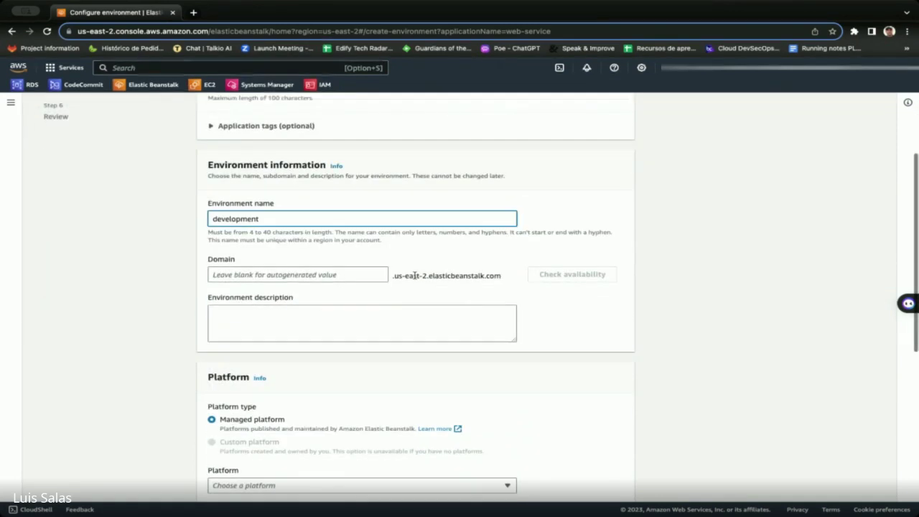
pyautogui.scroll(-4, 338, 310)
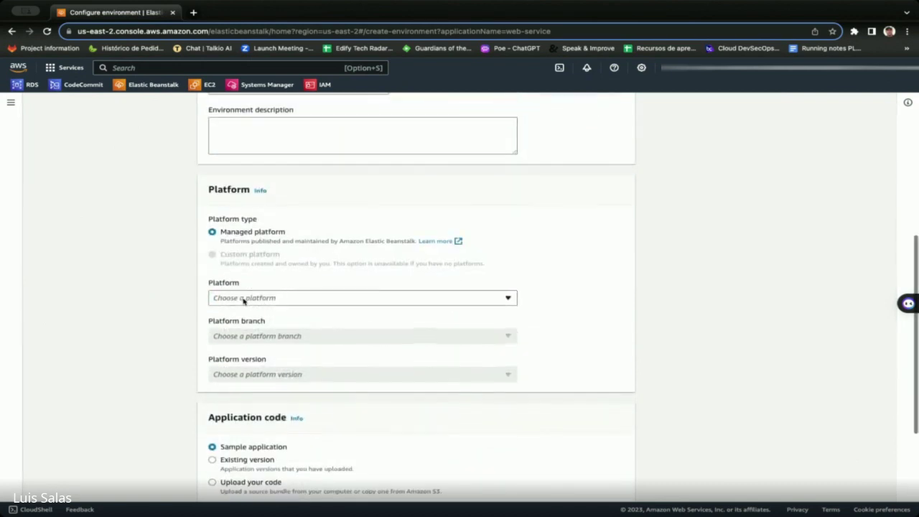
pyautogui.click(244, 299)
pyautogui.scroll(1, 239, 317)
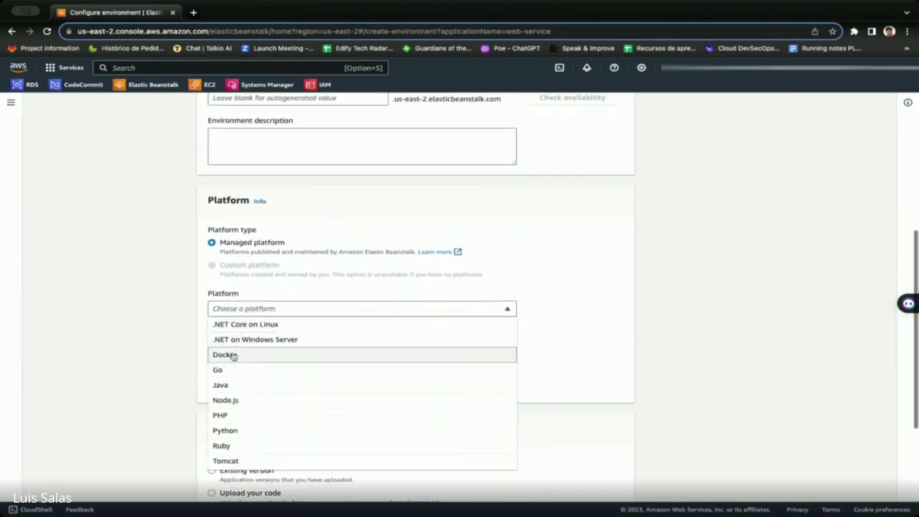
pyautogui.click(240, 352)
pyautogui.click(254, 349)
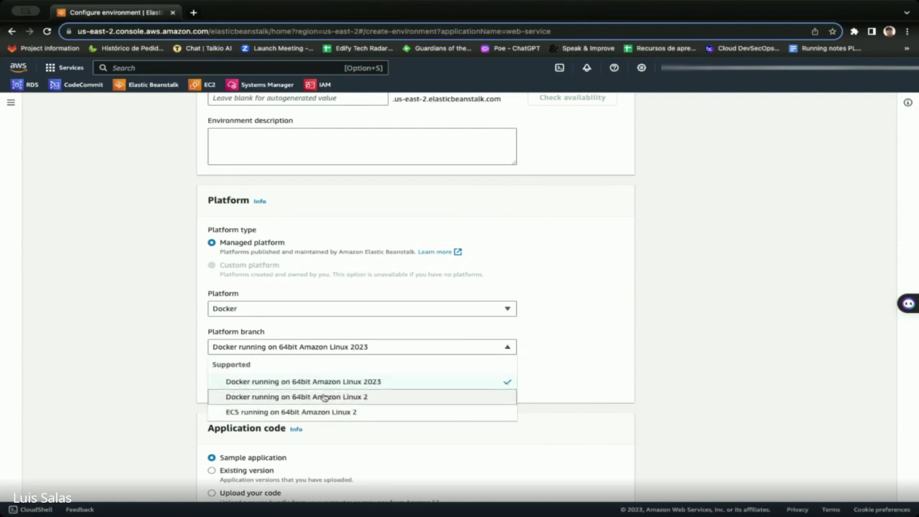
pyautogui.click(491, 382)
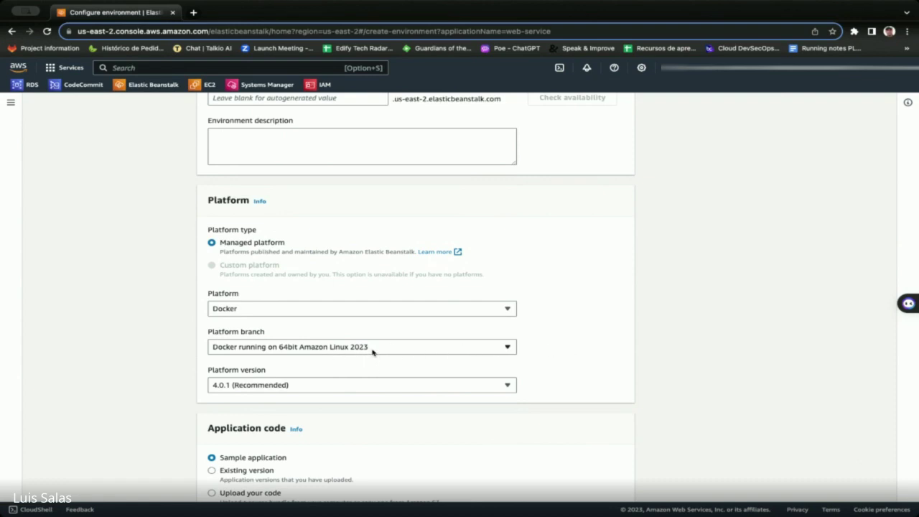
# Step: Keep the sample application code, choose the High availability preset and continue to the service access settings
pyautogui.scroll(-1, 260, 371)
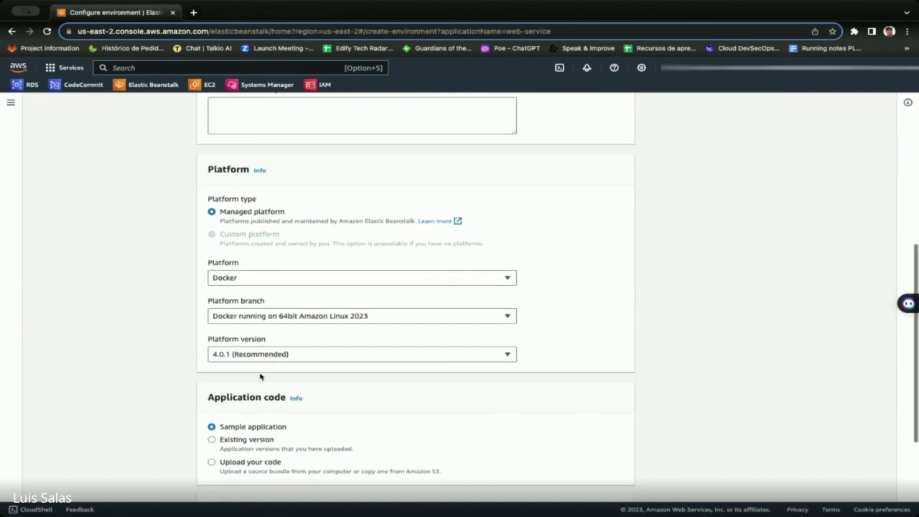
pyautogui.scroll(-1, 288, 356)
pyautogui.scroll(-3, 302, 368)
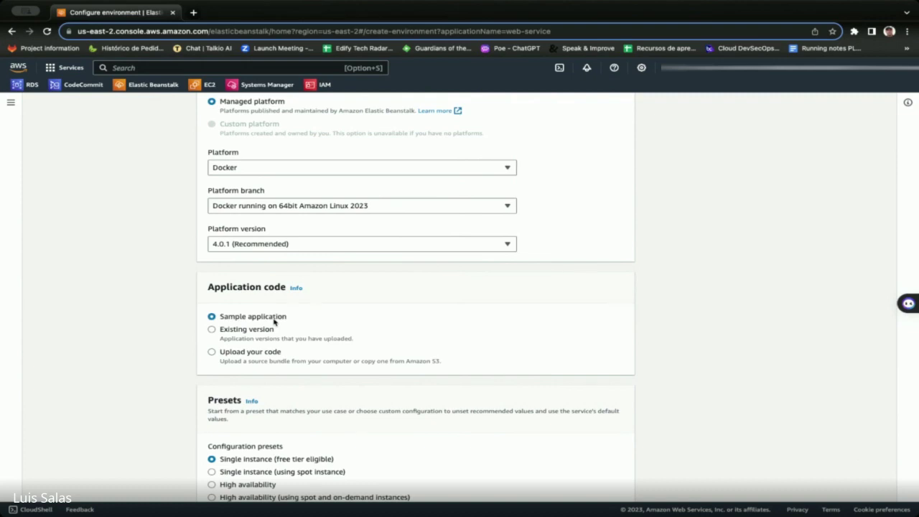
pyautogui.scroll(-1, 274, 322)
pyautogui.scroll(-1, 279, 352)
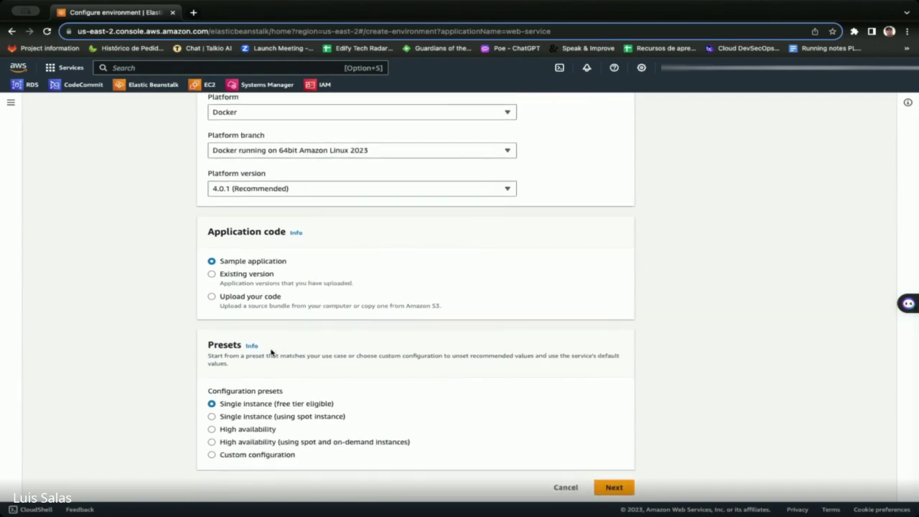
pyautogui.click(227, 431)
pyautogui.click(612, 488)
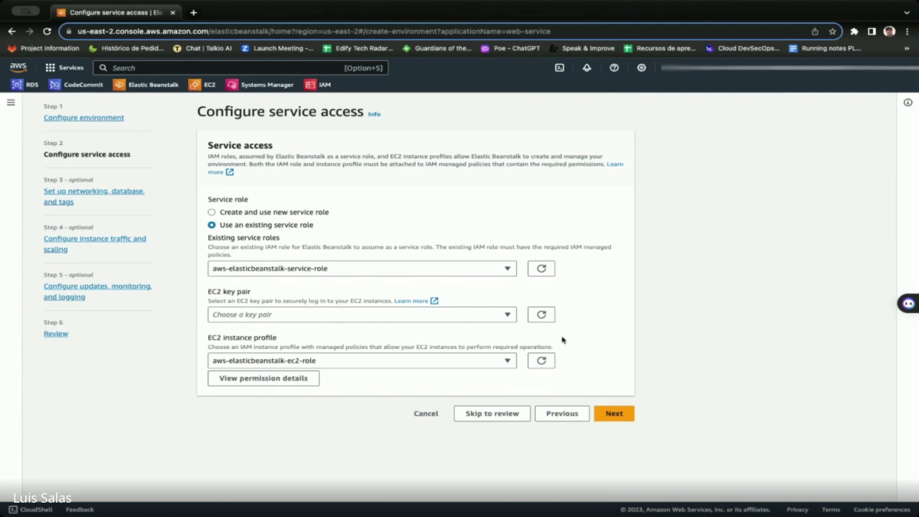
# Step: Accept the existing service role and EC2 instance profile, and choose eks-vpc as the environment's VPC
pyautogui.click(609, 421)
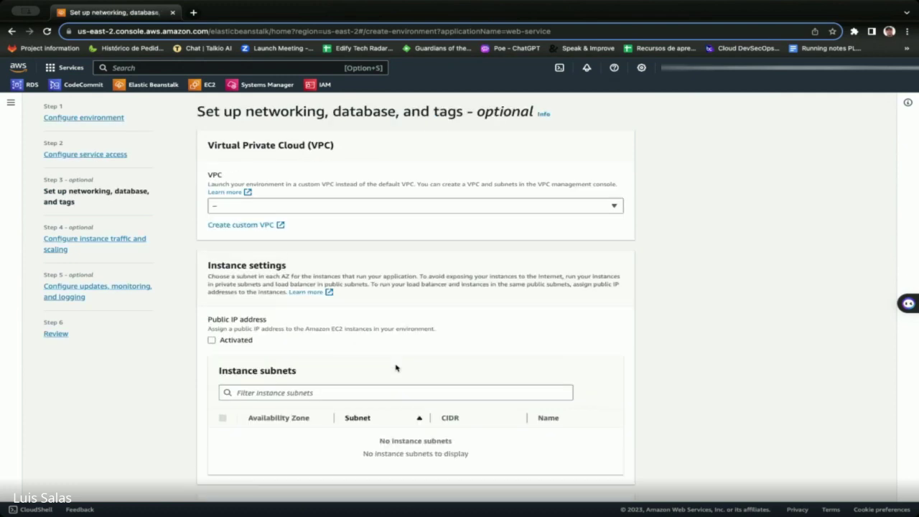
pyautogui.click(236, 207)
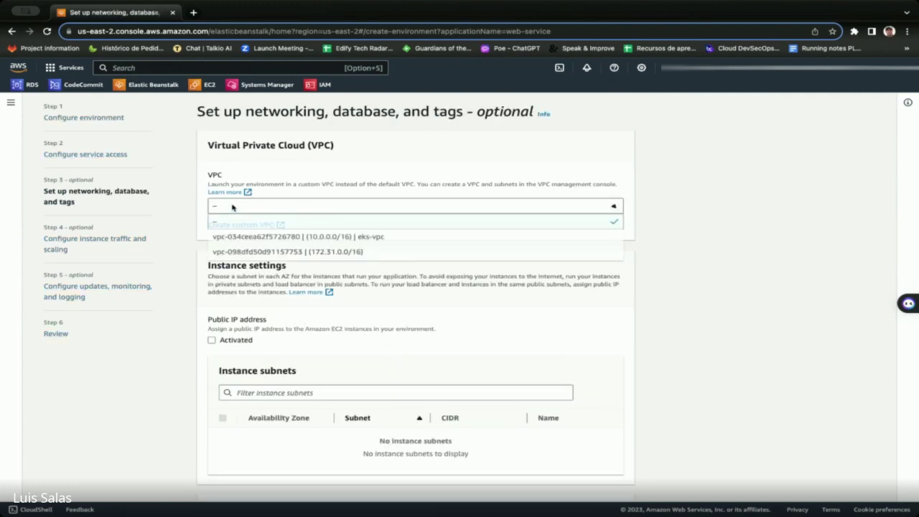
pyautogui.click(270, 238)
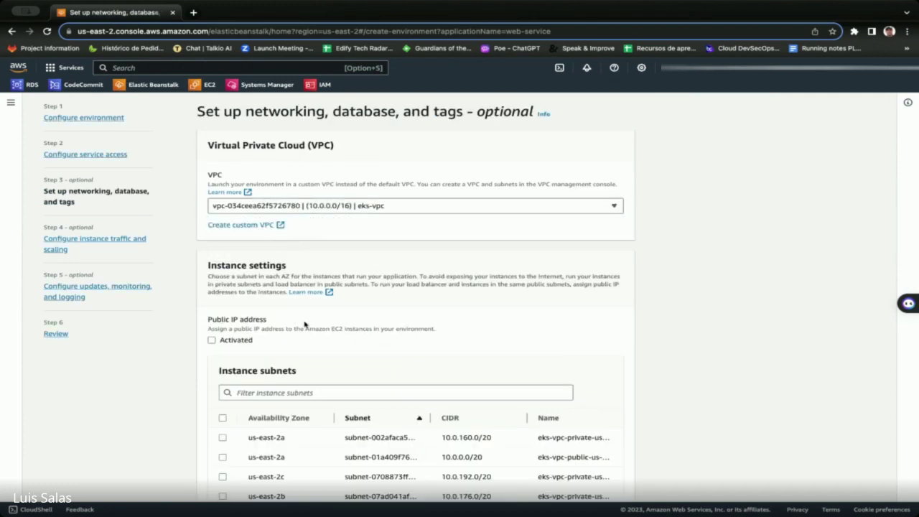
# Step: Select the private subnets in us-east-2a, us-east-2b and us-east-2c for the instances, leave the database disabled and continue to instance traffic and scaling
pyautogui.scroll(-1, 304, 322)
pyautogui.scroll(-3, 304, 322)
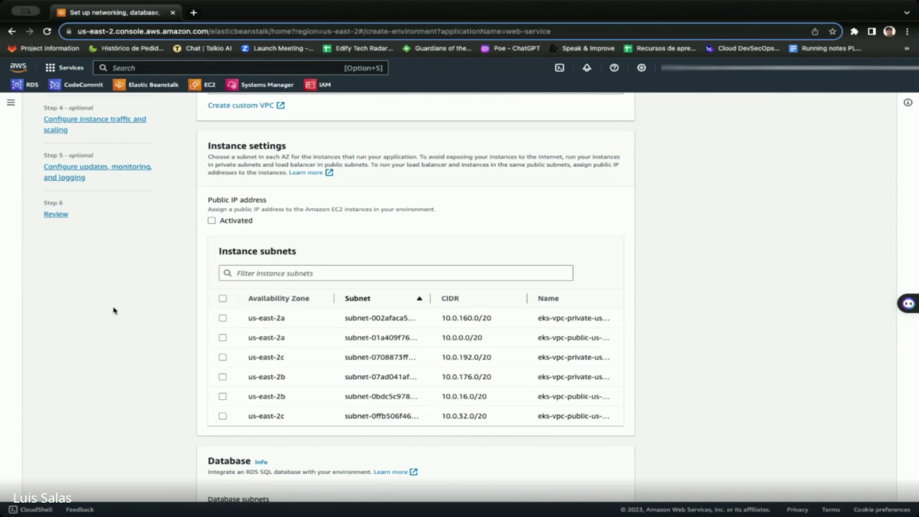
pyautogui.click(223, 359)
pyautogui.click(223, 379)
pyautogui.scroll(-1, 247, 410)
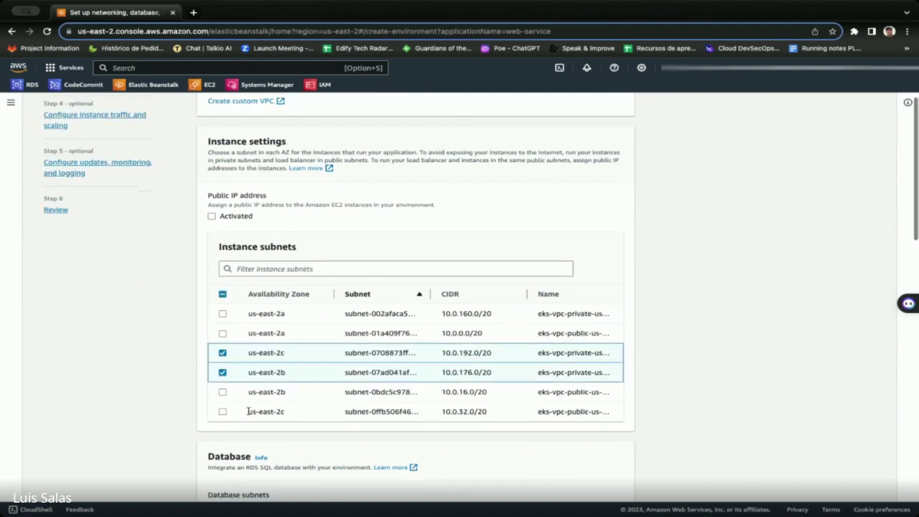
pyautogui.click(223, 312)
pyautogui.scroll(-2, 322, 330)
pyautogui.scroll(-5, 323, 331)
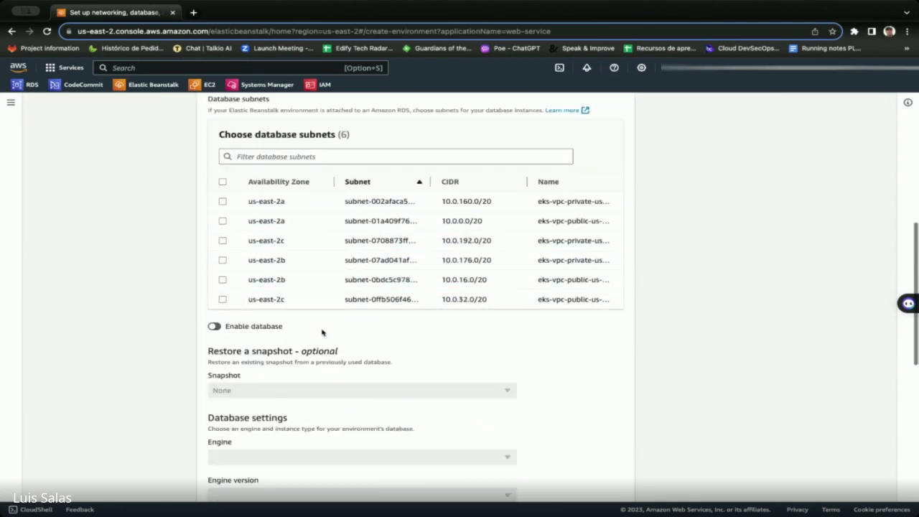
pyautogui.scroll(-6, 321, 329)
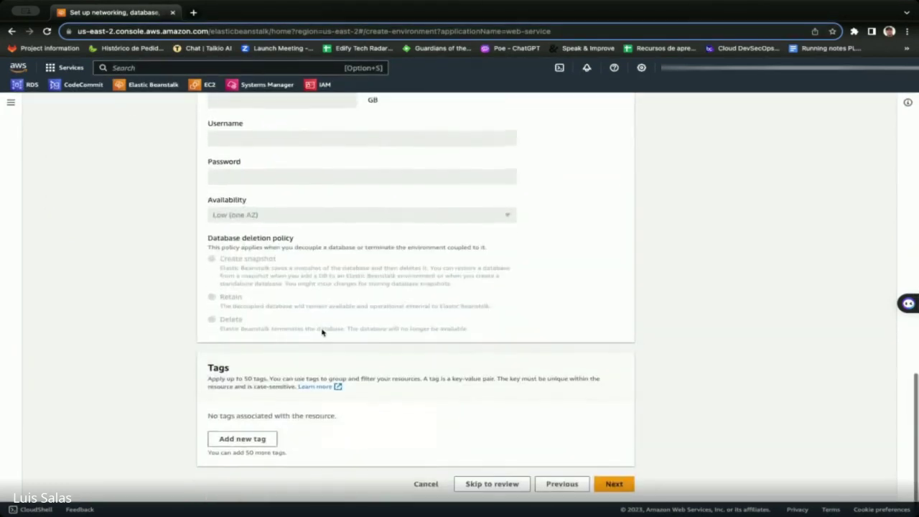
pyautogui.click(613, 487)
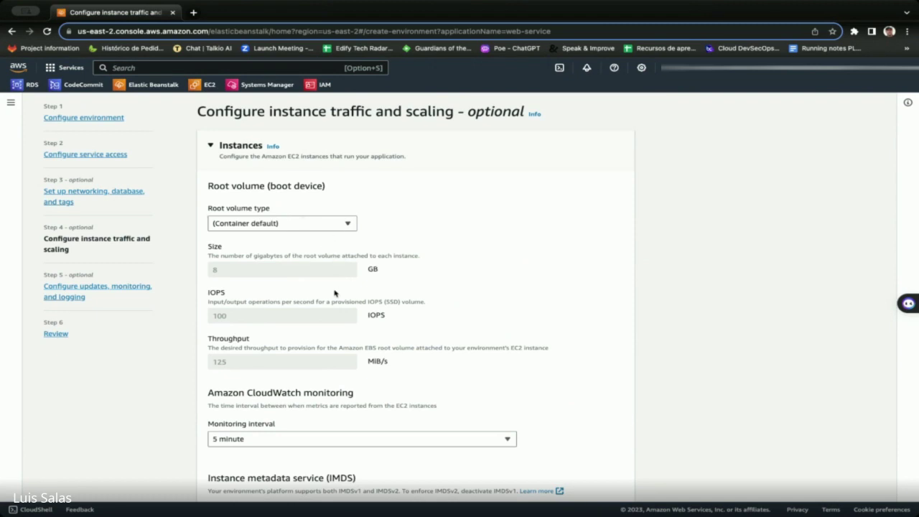
# Step: Refresh the EC2 security groups list and assign the default security group to the environment's instances
pyautogui.scroll(-5, 307, 297)
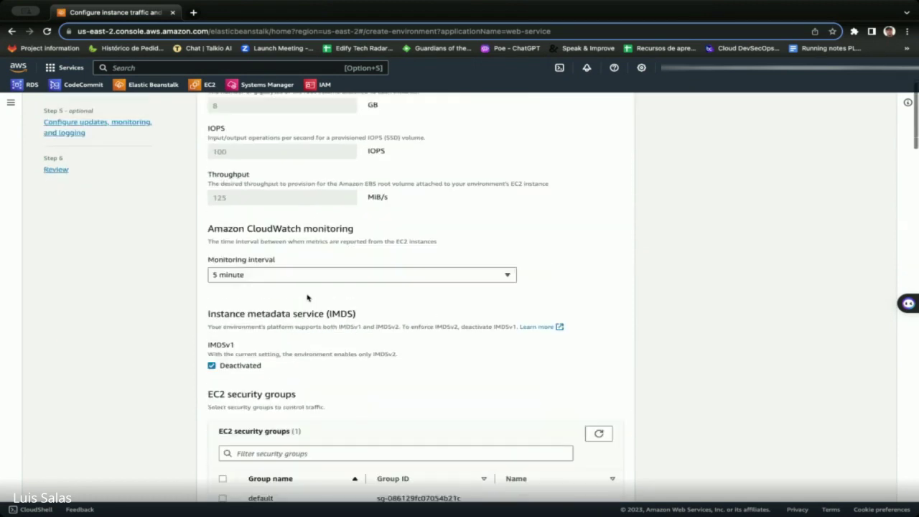
pyautogui.scroll(-3, 308, 297)
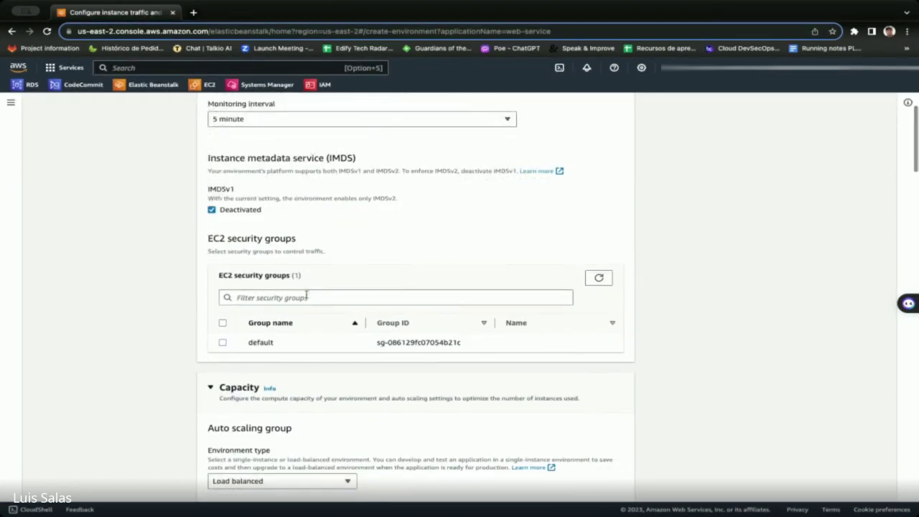
pyautogui.click(599, 278)
pyautogui.scroll(3, 319, 346)
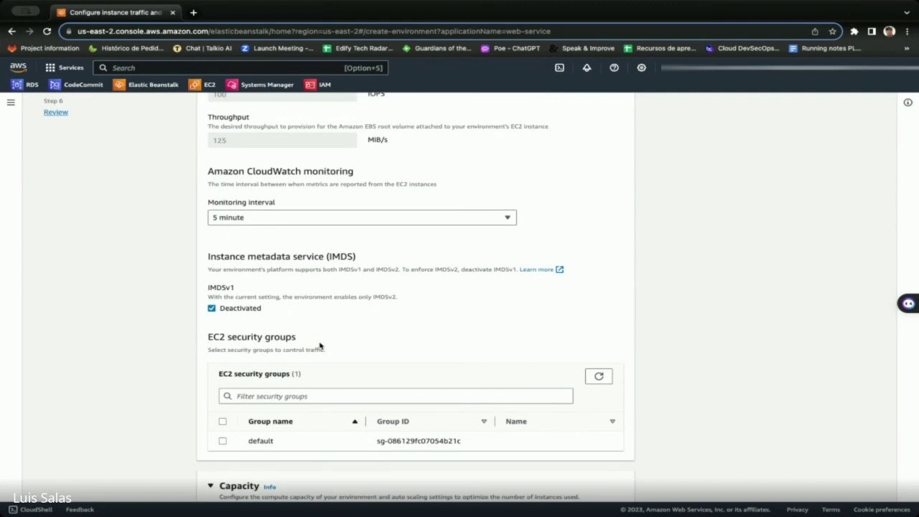
pyautogui.scroll(1, 319, 346)
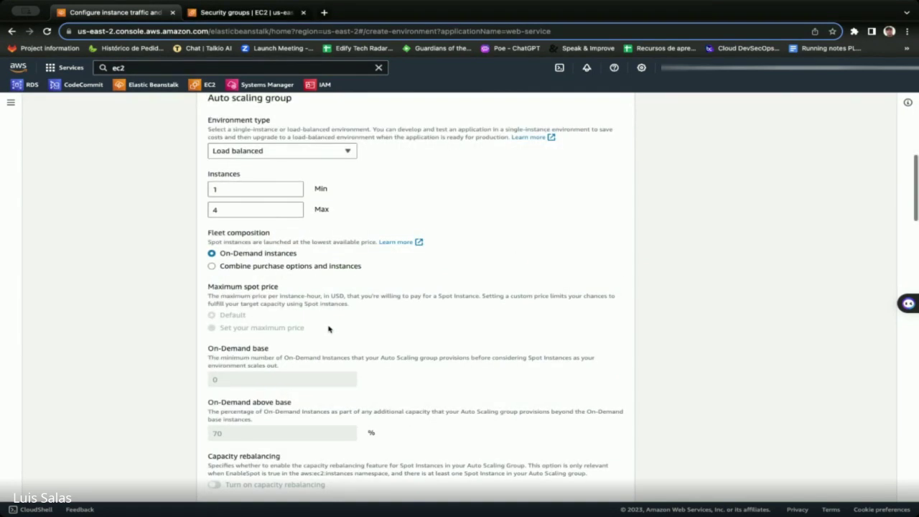
pyautogui.scroll(5, 328, 328)
pyautogui.click(224, 326)
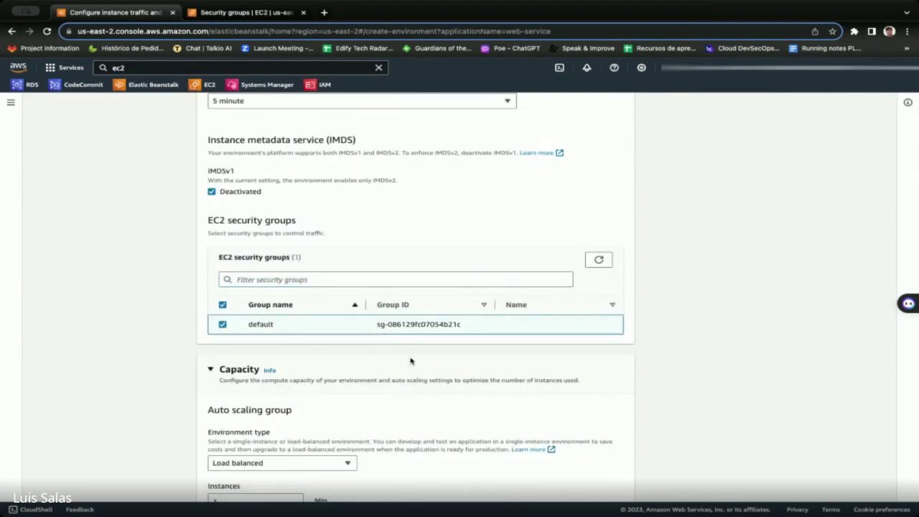
# Step: Examine the capacity settings for the minimum and maximum instances, fleet composition, instance types and AMI ID
pyautogui.scroll(-10, 353, 382)
pyautogui.scroll(5, 353, 385)
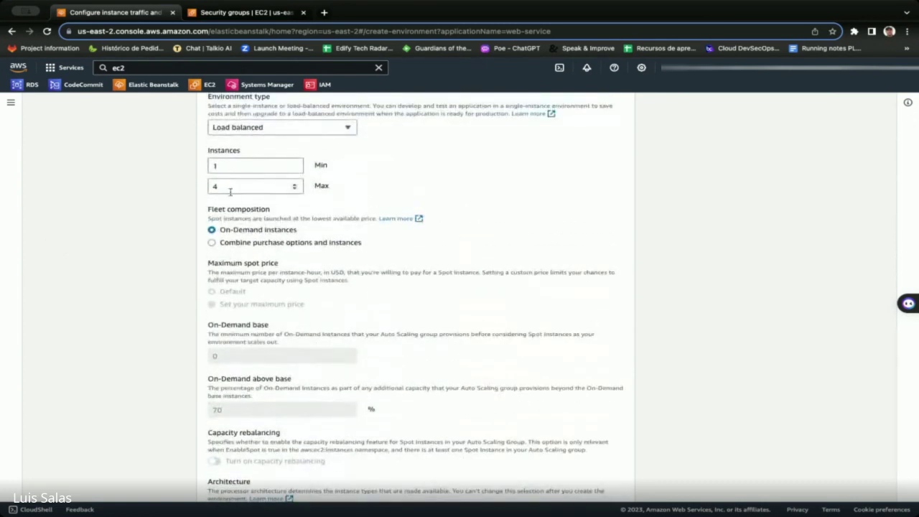
pyautogui.scroll(1, 250, 208)
pyautogui.scroll(2, 251, 208)
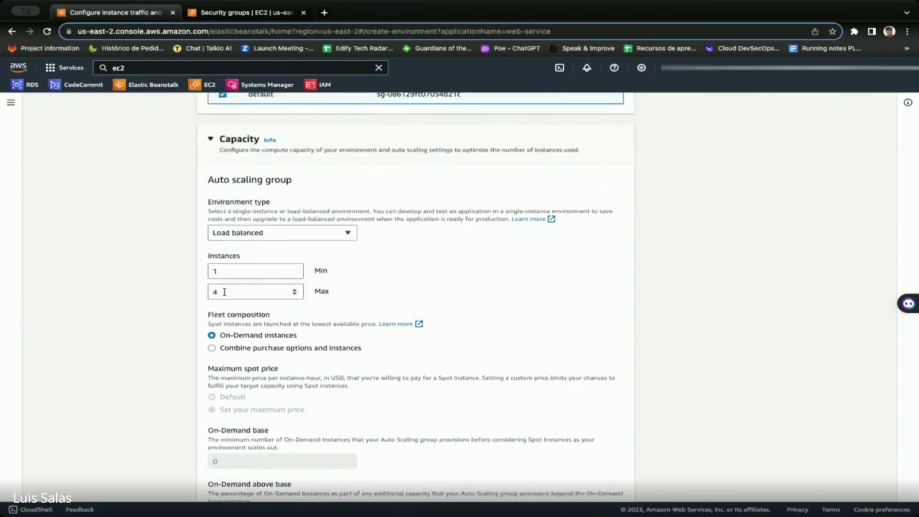
pyautogui.scroll(-1, 224, 291)
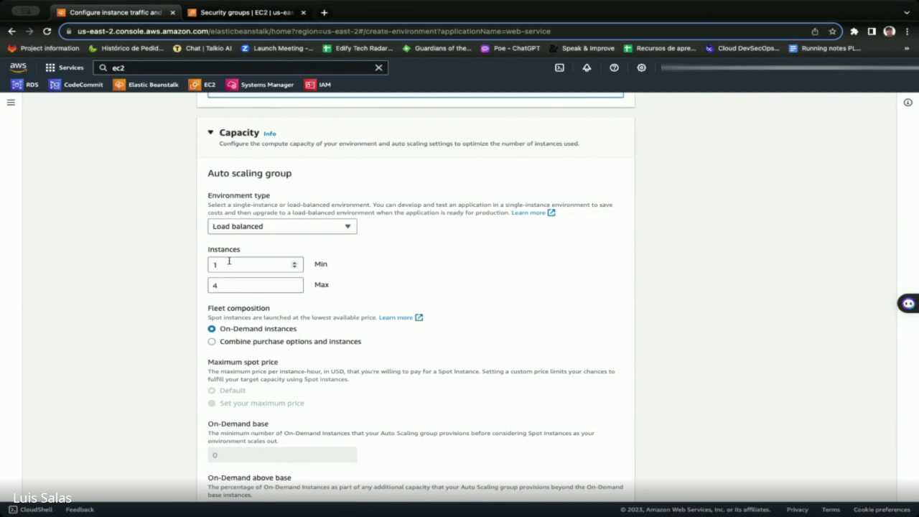
pyautogui.doubleClick(229, 286)
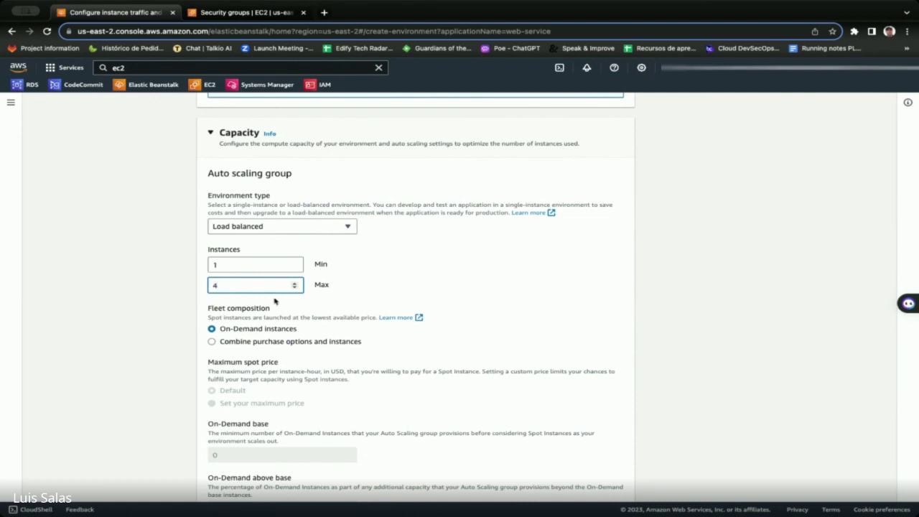
pyautogui.scroll(-2, 412, 344)
pyautogui.scroll(-5, 411, 344)
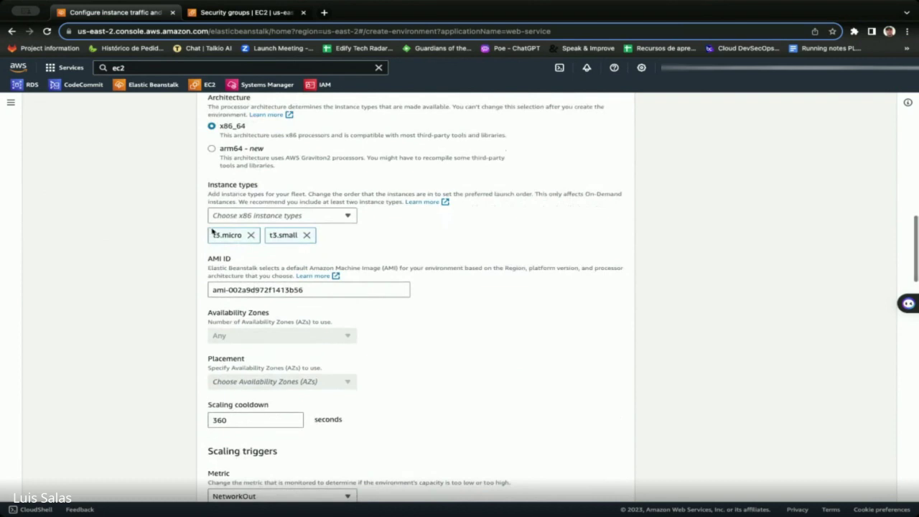
pyautogui.click(310, 290)
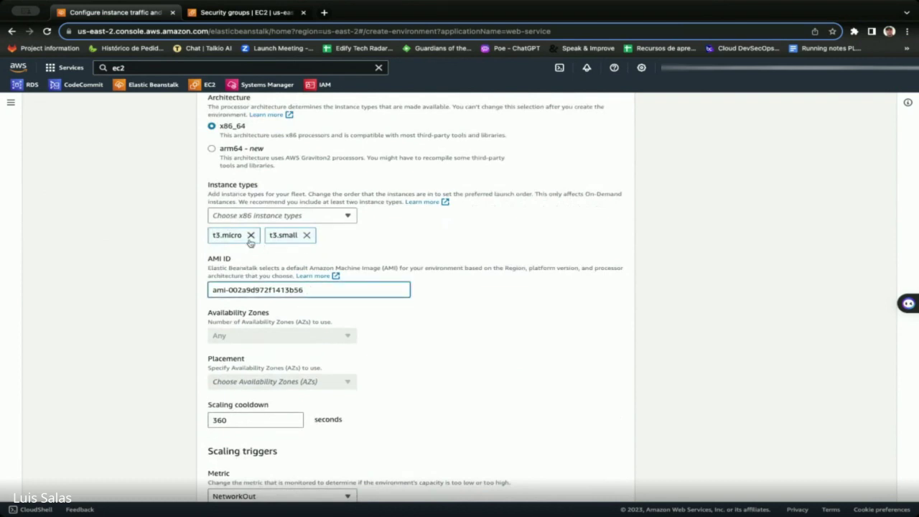
# Step: Set the scaling trigger metric to CPUUtilization and its unit to Percent
pyautogui.scroll(-6, 322, 312)
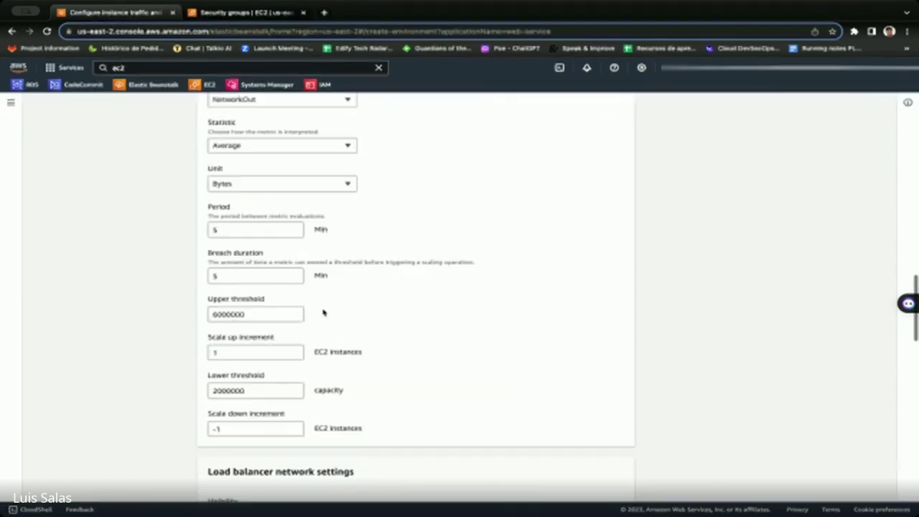
pyautogui.scroll(1, 323, 298)
pyautogui.scroll(1, 259, 147)
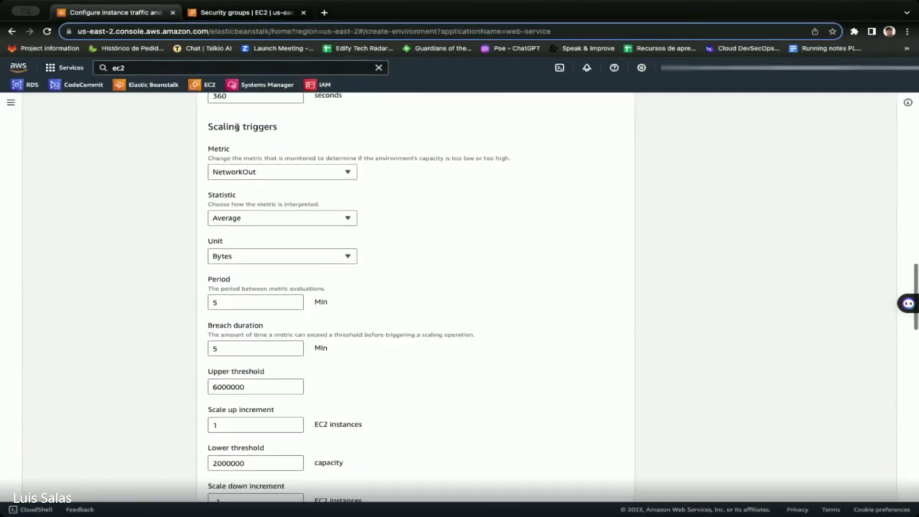
pyautogui.moveTo(279, 130); pyautogui.dragTo(206, 128)
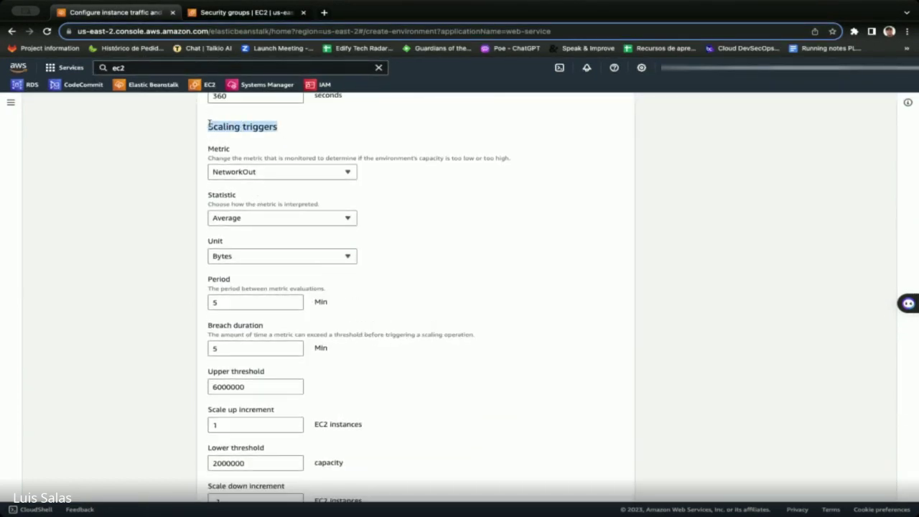
pyautogui.click(263, 173)
pyautogui.click(255, 188)
pyautogui.click(242, 258)
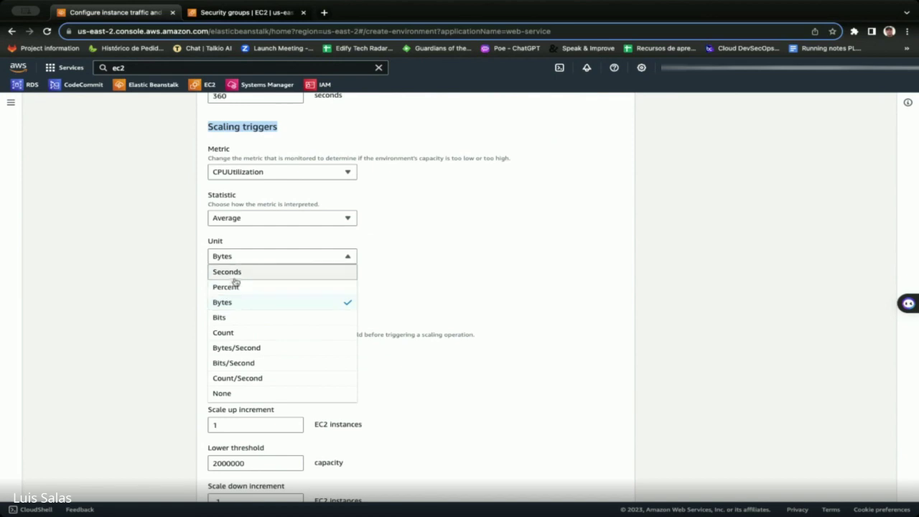
pyautogui.click(411, 295)
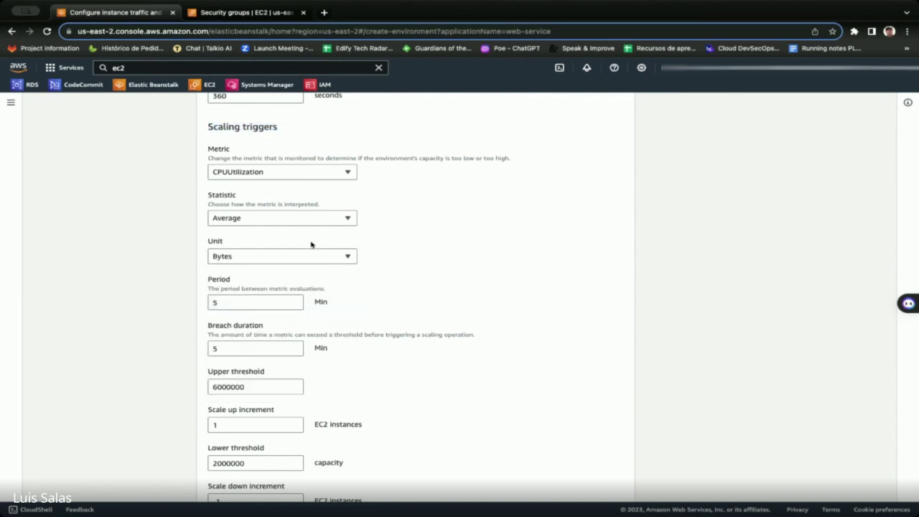
pyautogui.click(233, 259)
pyautogui.click(233, 286)
# Step: Set the scaling trigger's upper threshold to 75 and its lower threshold to 30
pyautogui.moveTo(258, 386); pyautogui.dragTo(174, 385)
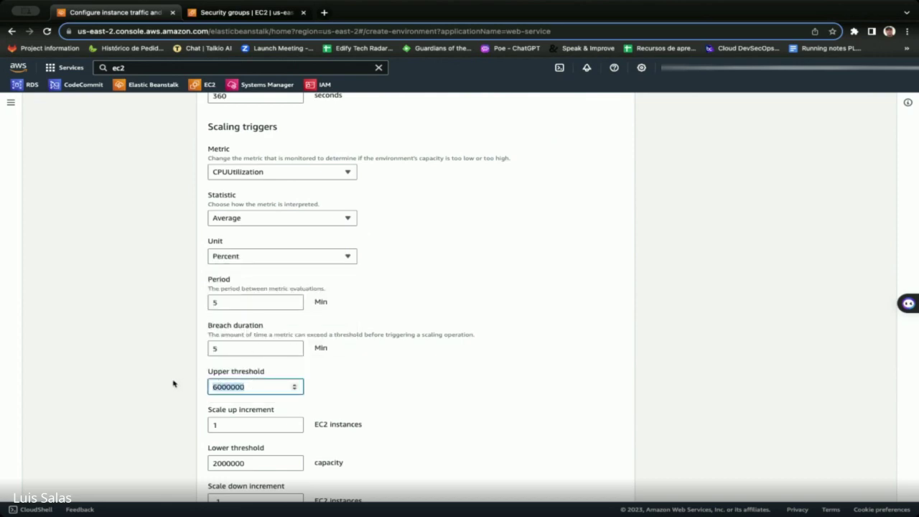
pyautogui.write('75')
pyautogui.scroll(-3, 328, 311)
pyautogui.moveTo(210, 295); pyautogui.dragTo(238, 297)
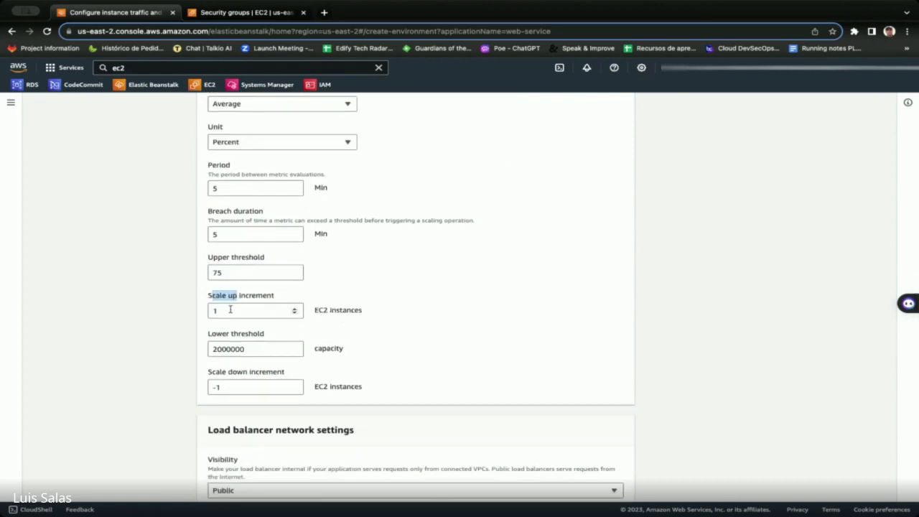
pyautogui.moveTo(266, 350); pyautogui.dragTo(206, 349)
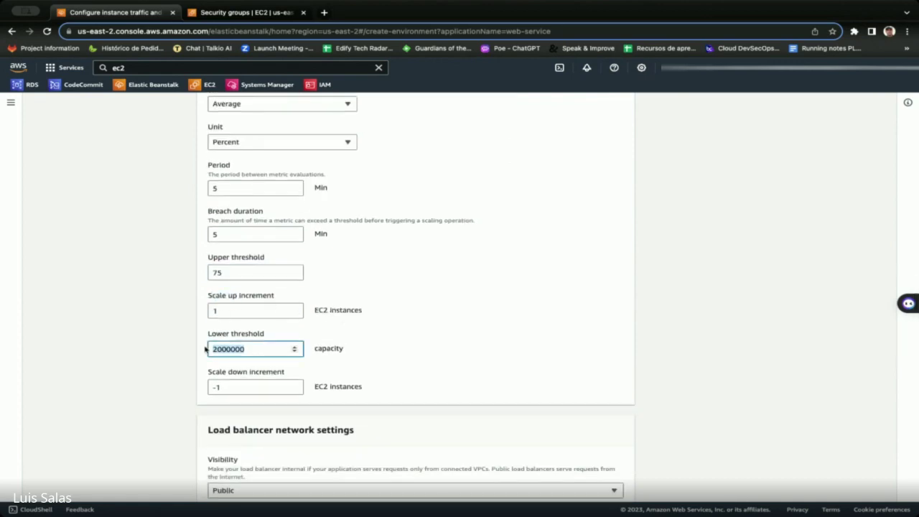
pyautogui.write('30')
pyautogui.scroll(1, 227, 310)
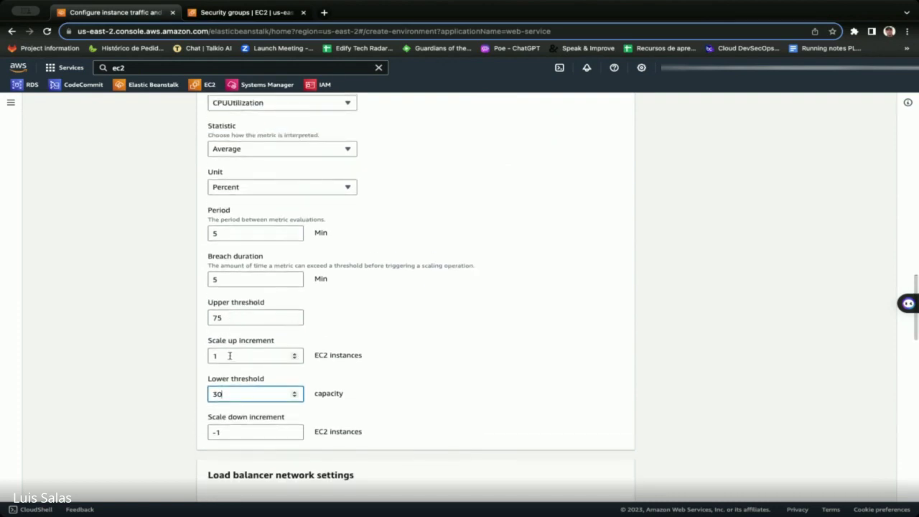
pyautogui.scroll(-2, 523, 384)
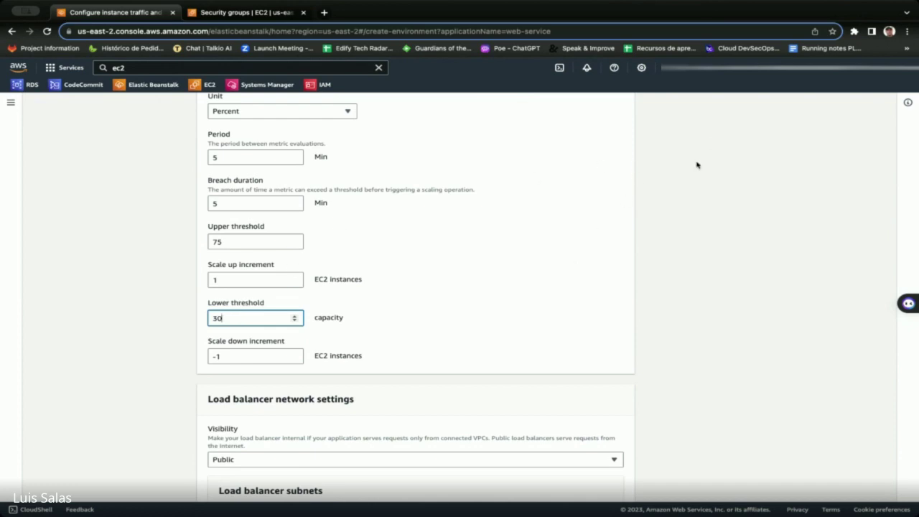
# Step: Examine the load balancer network settings, checking its visibility and which eks-vpc subnets are selected
pyautogui.scroll(-3, 405, 259)
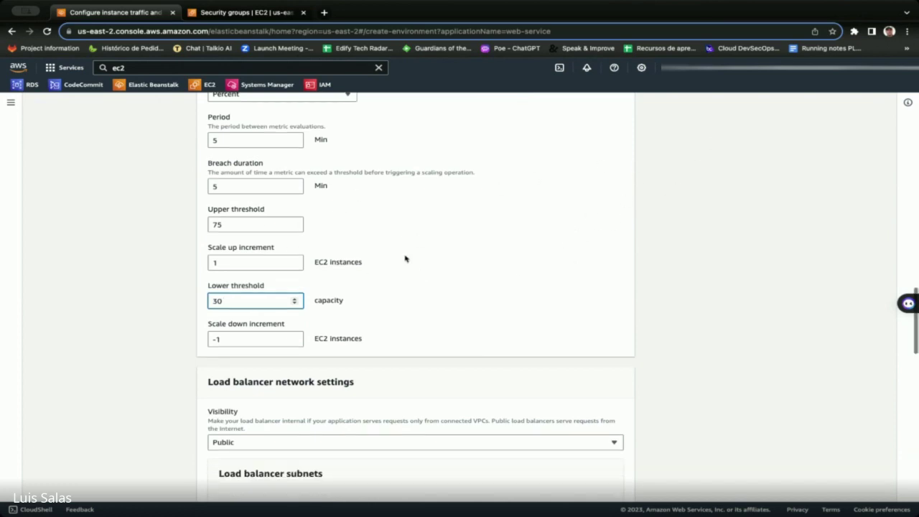
pyautogui.scroll(-1, 364, 256)
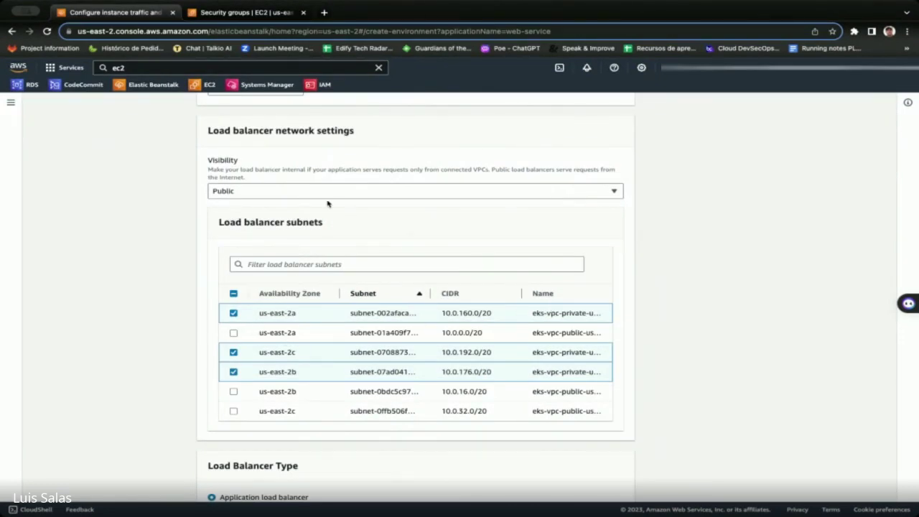
pyautogui.scroll(2, 308, 213)
pyautogui.moveTo(355, 212); pyautogui.dragTo(209, 211)
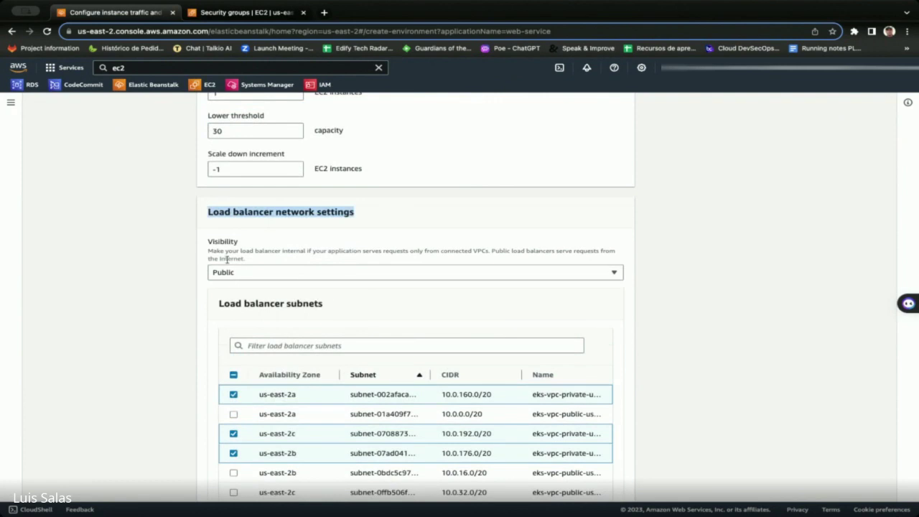
pyautogui.scroll(-1, 287, 274)
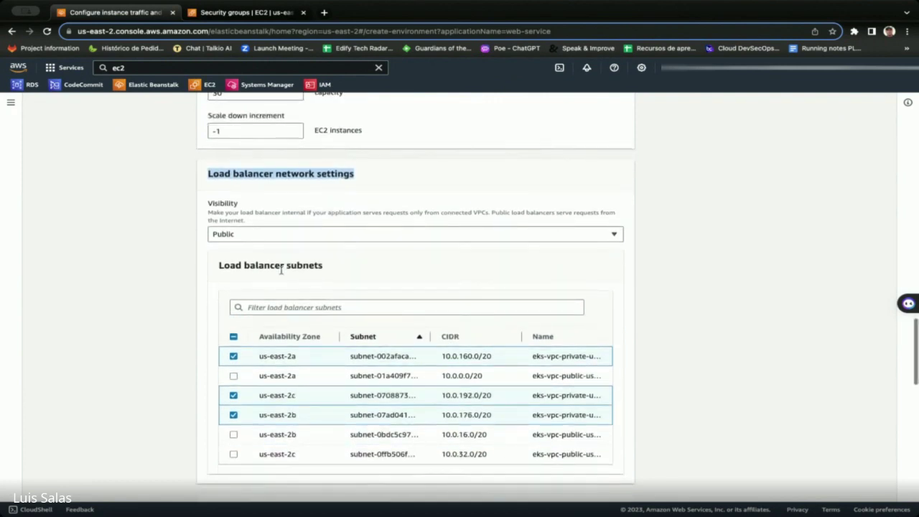
pyautogui.scroll(-2, 281, 273)
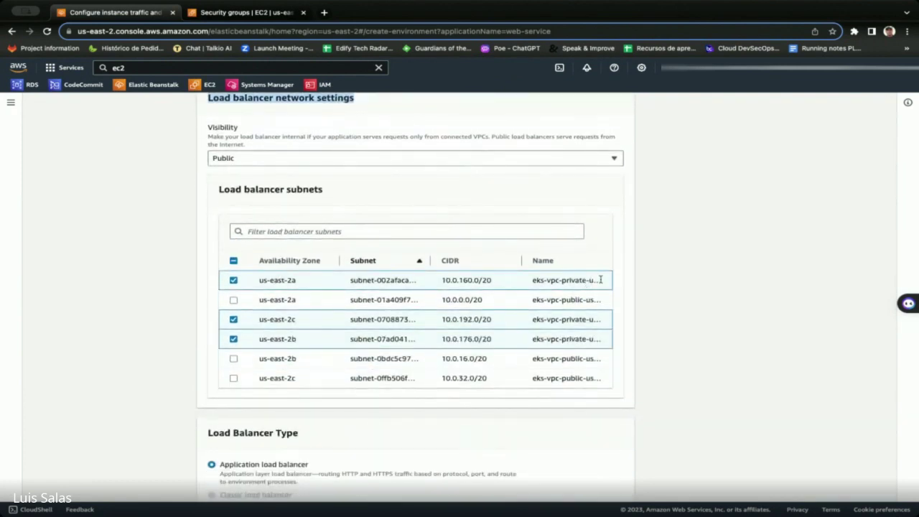
pyautogui.moveTo(600, 280); pyautogui.dragTo(533, 280)
pyautogui.moveTo(593, 317); pyautogui.dragTo(537, 317)
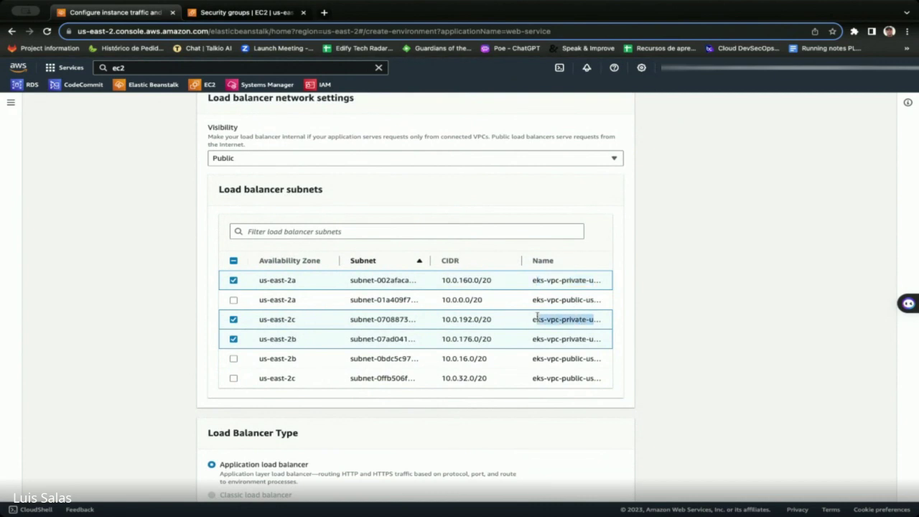
pyautogui.moveTo(597, 346); pyautogui.dragTo(530, 339)
# Step: Examine the load balancer type, listeners, processes, rules and log file access settings
pyautogui.scroll(-7, 284, 305)
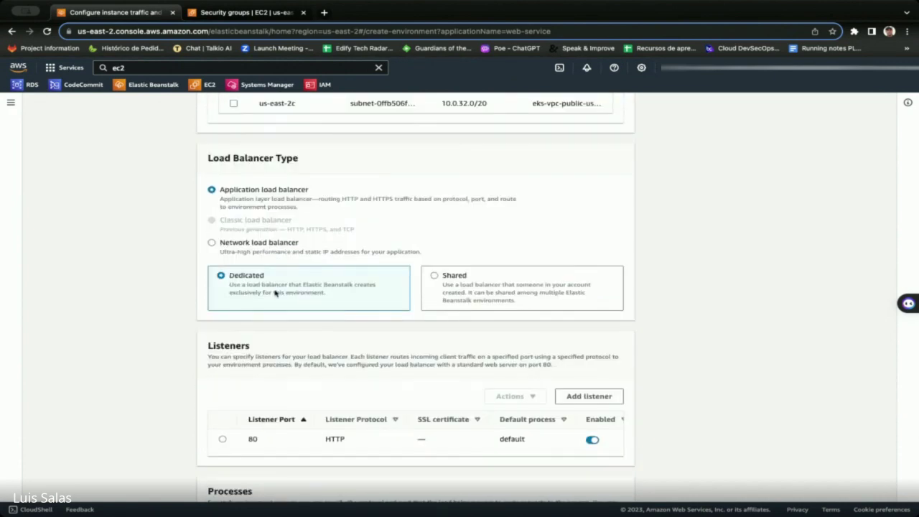
pyautogui.scroll(-6, 275, 294)
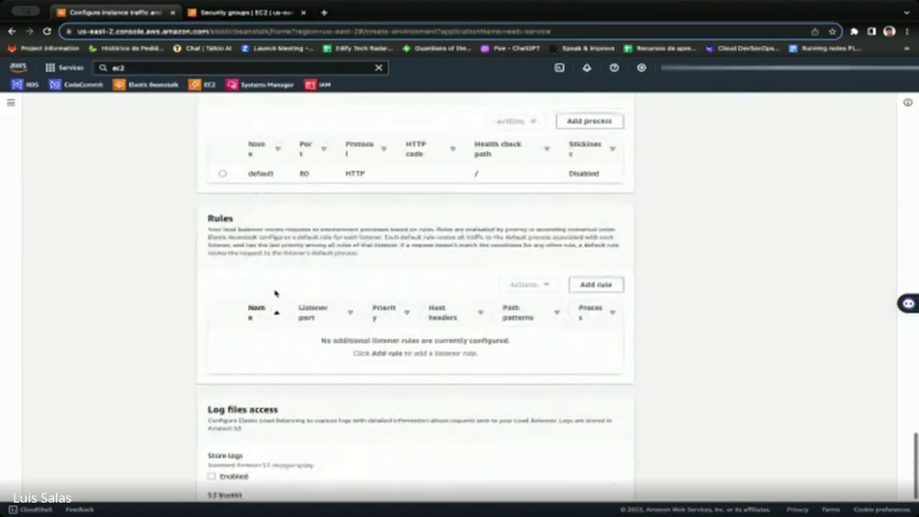
pyautogui.scroll(-2, 275, 293)
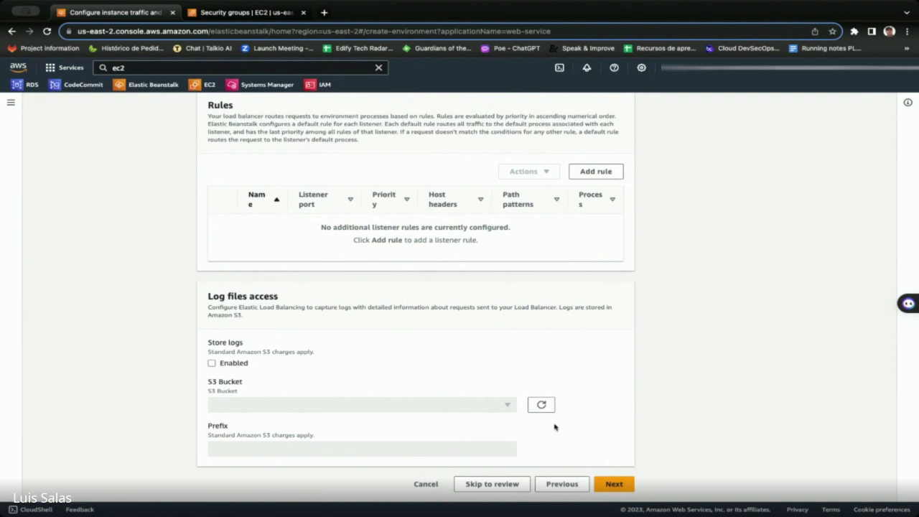
pyautogui.scroll(2, 400, 367)
pyautogui.scroll(3, 400, 367)
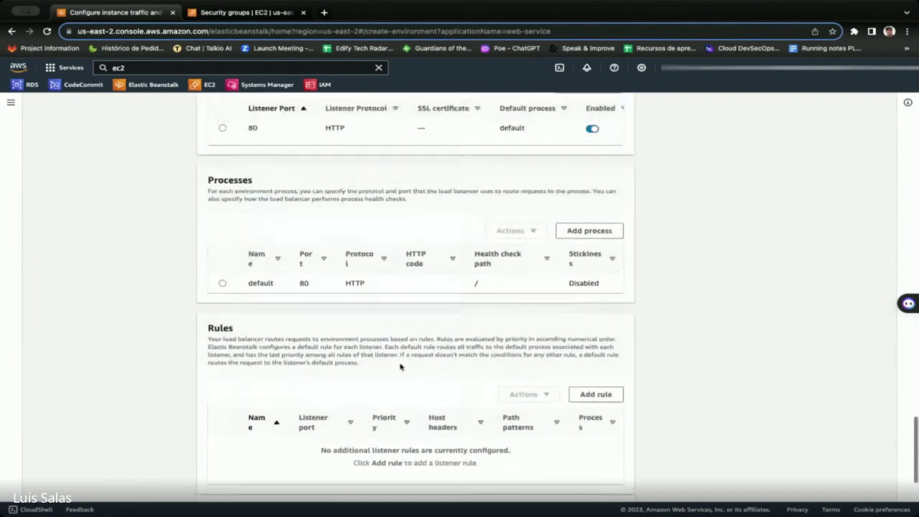
pyautogui.scroll(-5, 388, 353)
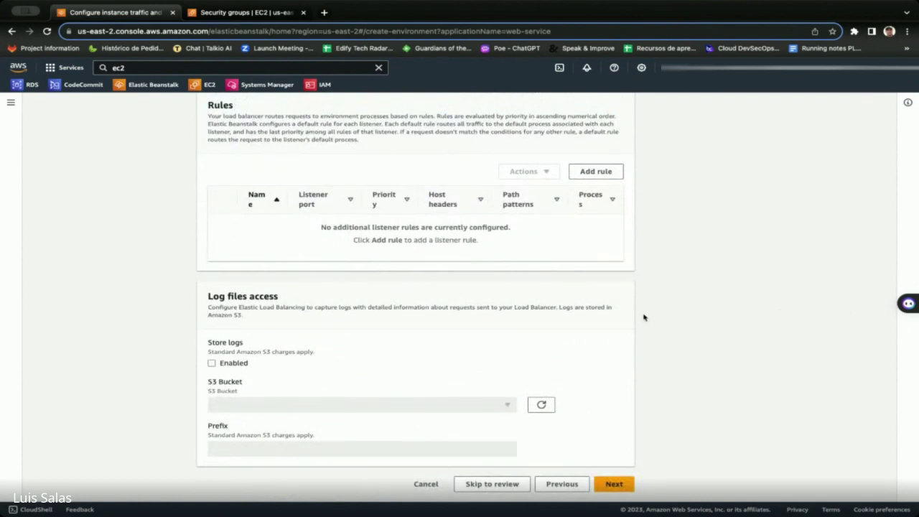
pyautogui.scroll(5, 418, 323)
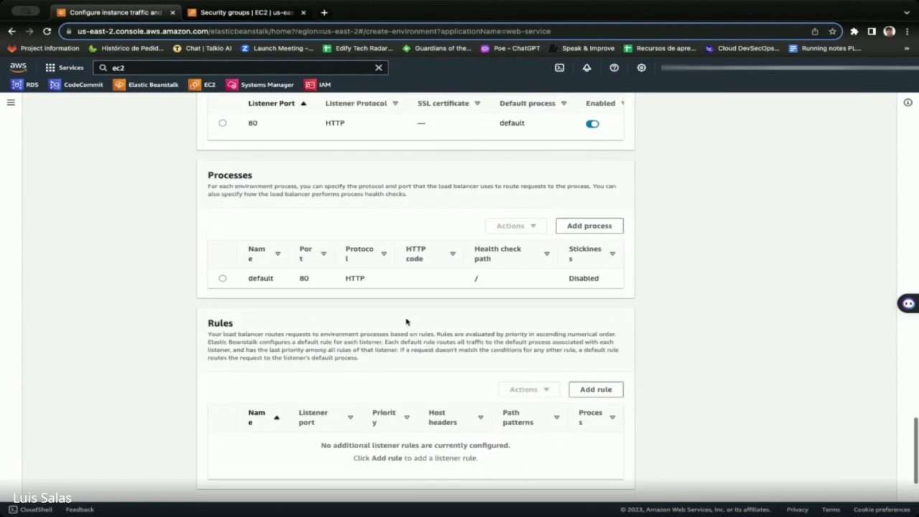
pyautogui.scroll(-5, 418, 323)
pyautogui.click(206, 12)
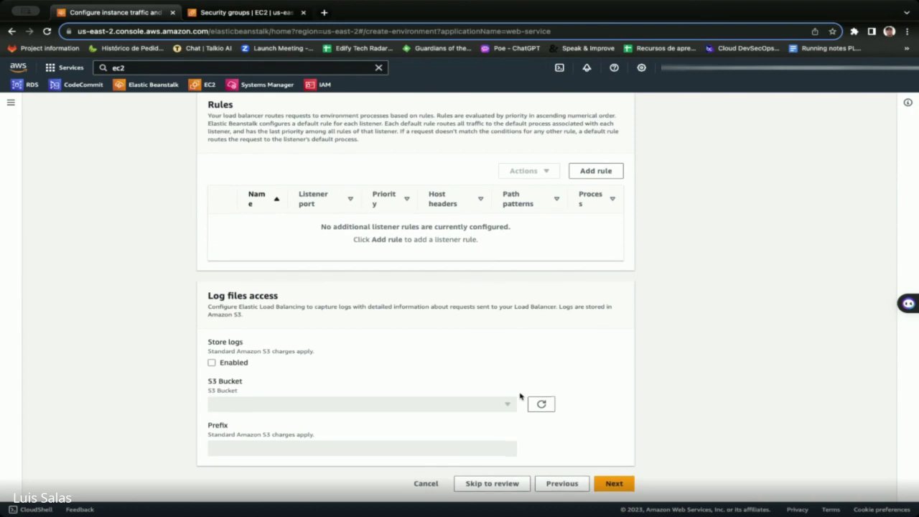
# Step: Go back to the environment's networking, database and tags settings and look through the page down to the tags
pyautogui.scroll(3, 530, 380)
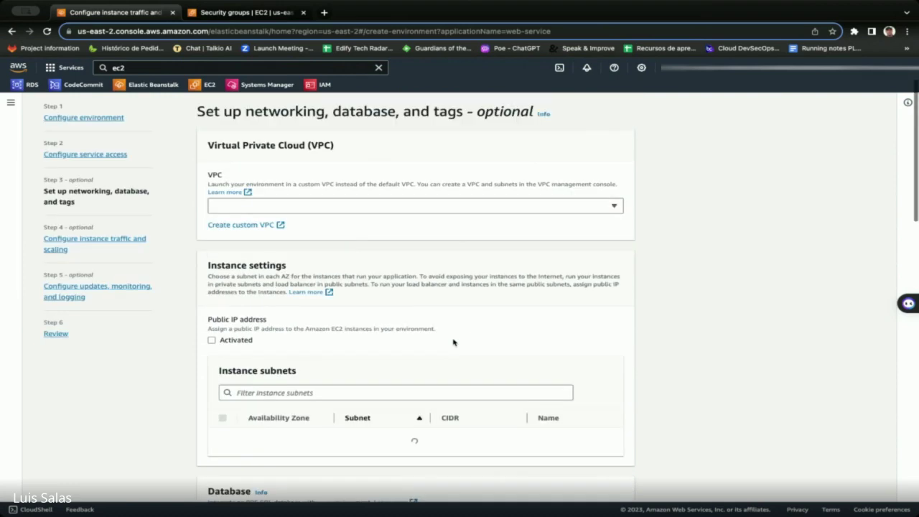
pyautogui.scroll(-5, 453, 343)
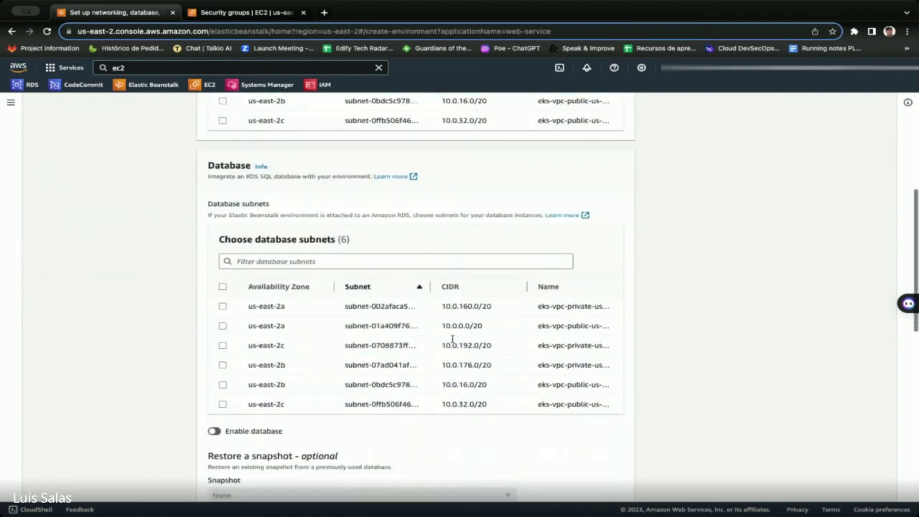
pyautogui.scroll(-10, 453, 340)
pyautogui.click(552, 485)
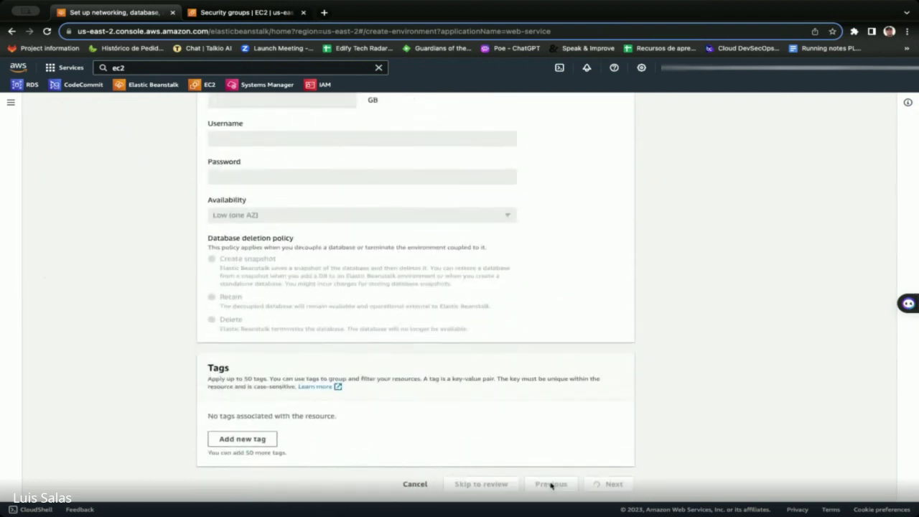
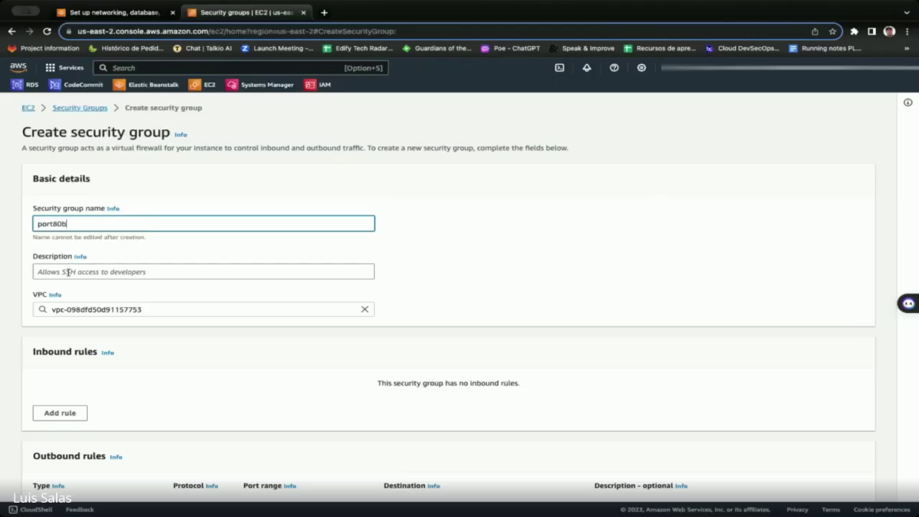
# Step: Enter "allow port 80" as the description of the new port80b security group
pyautogui.click(67, 272)
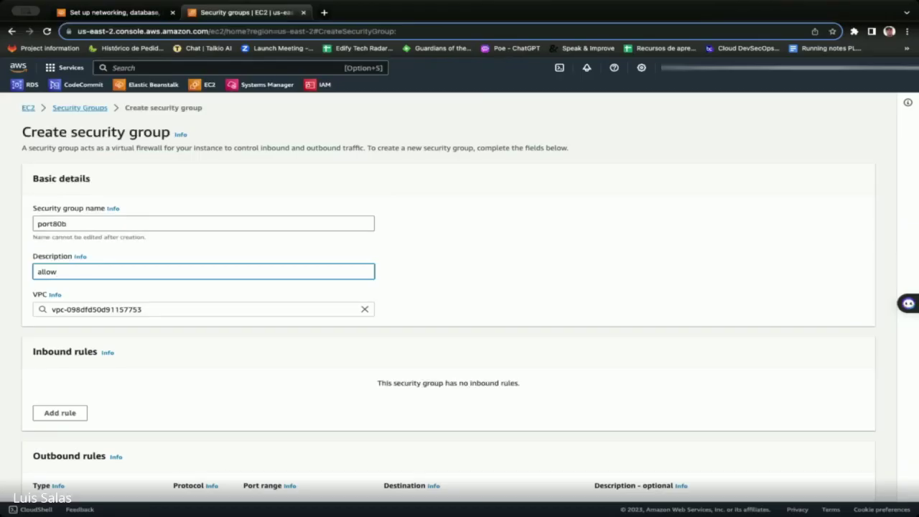
pyautogui.write('allow port 80')
pyautogui.scroll(-3, 123, 273)
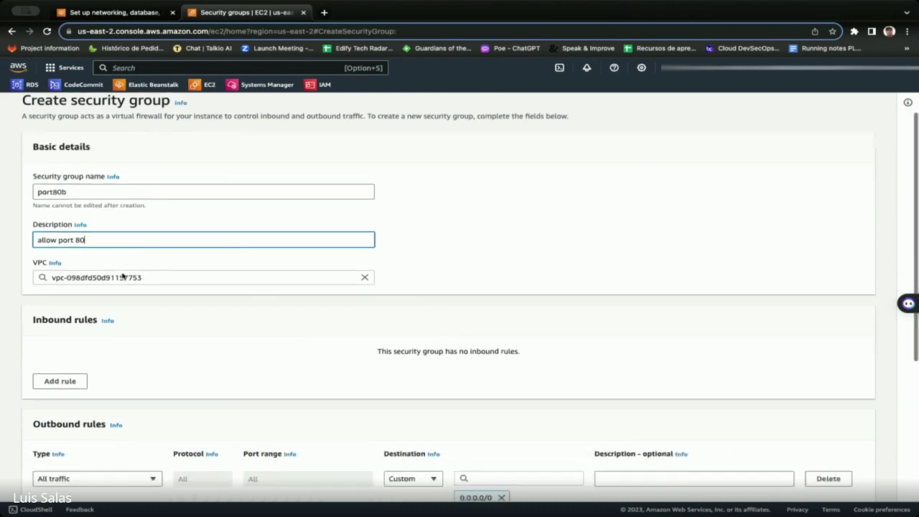
# Step: Set the new security group's VPC to eks-vpc
pyautogui.click(365, 214)
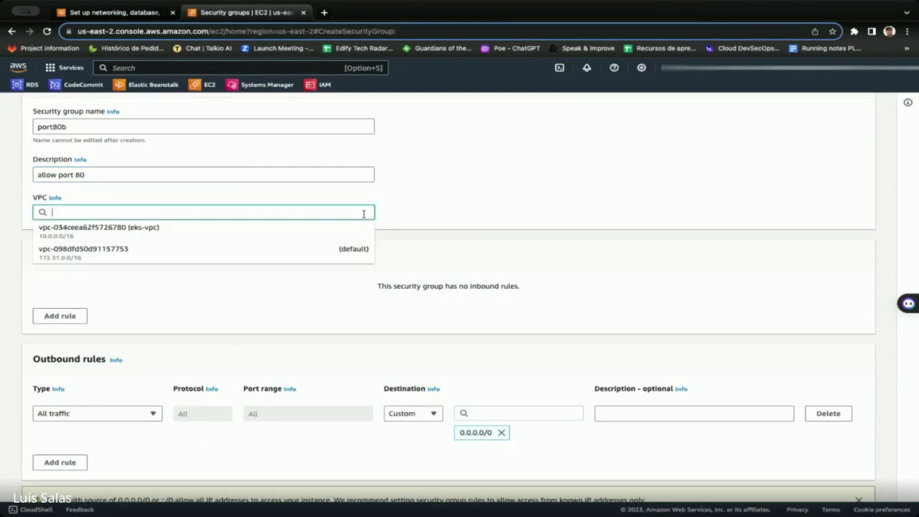
pyautogui.click(132, 229)
pyautogui.scroll(-3, 190, 255)
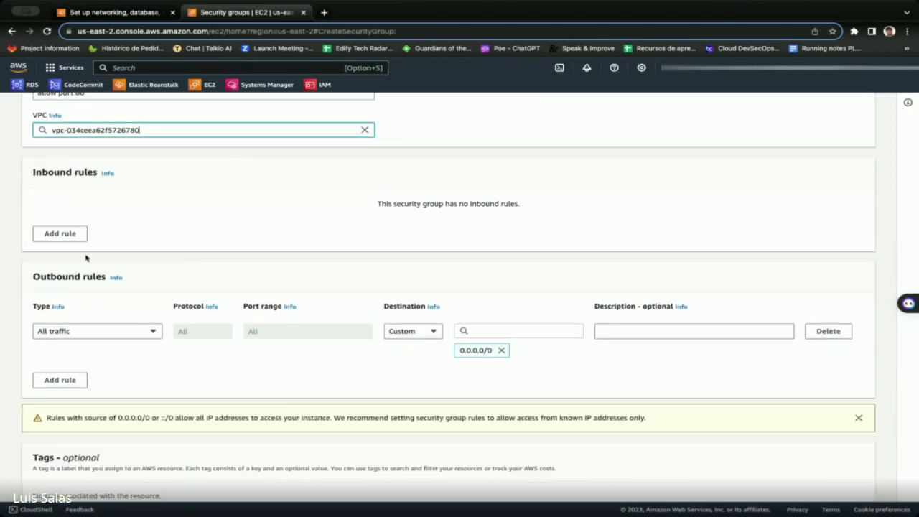
# Step: Add an inbound HTTP rule with source Anywhere-IPv4 and create the port80b security group
pyautogui.click(60, 233)
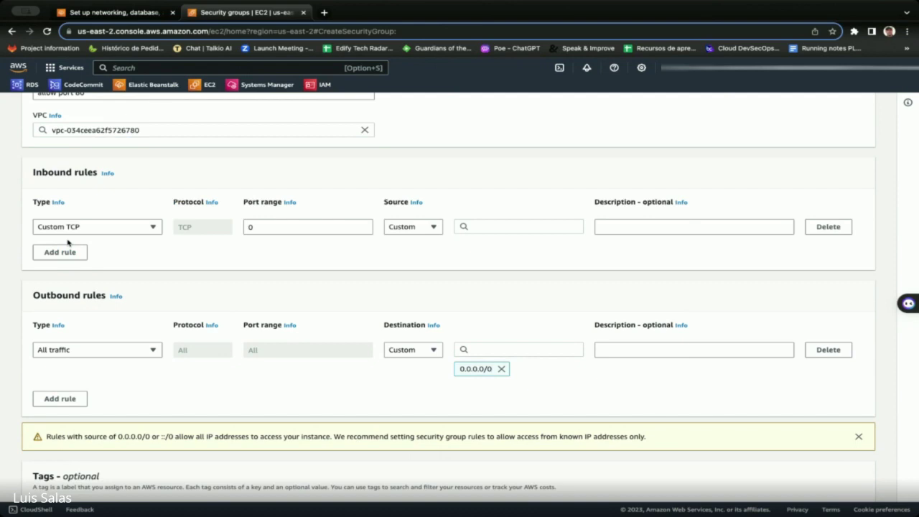
pyautogui.click(131, 229)
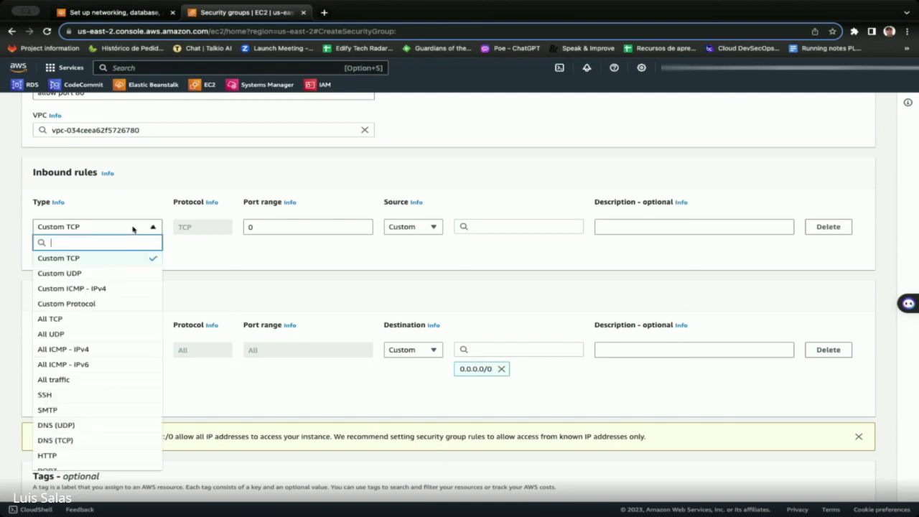
pyautogui.click(68, 457)
pyautogui.click(414, 228)
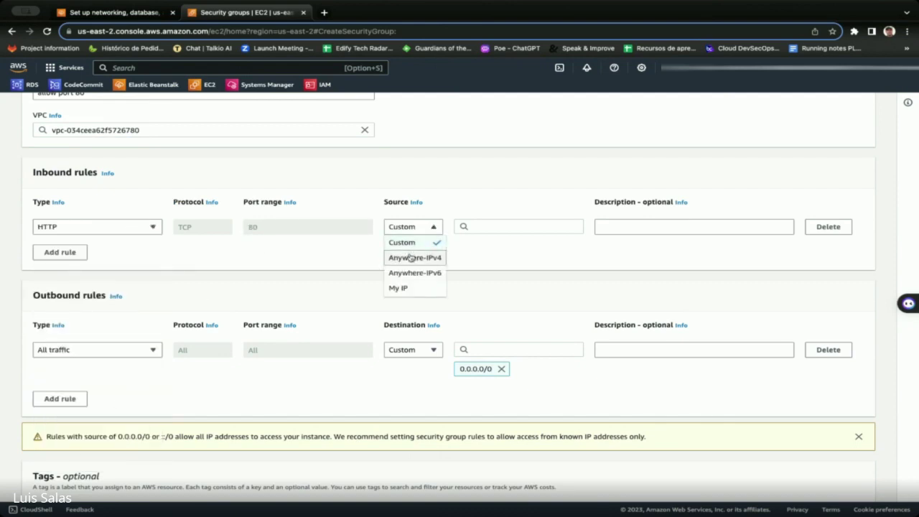
pyautogui.click(411, 258)
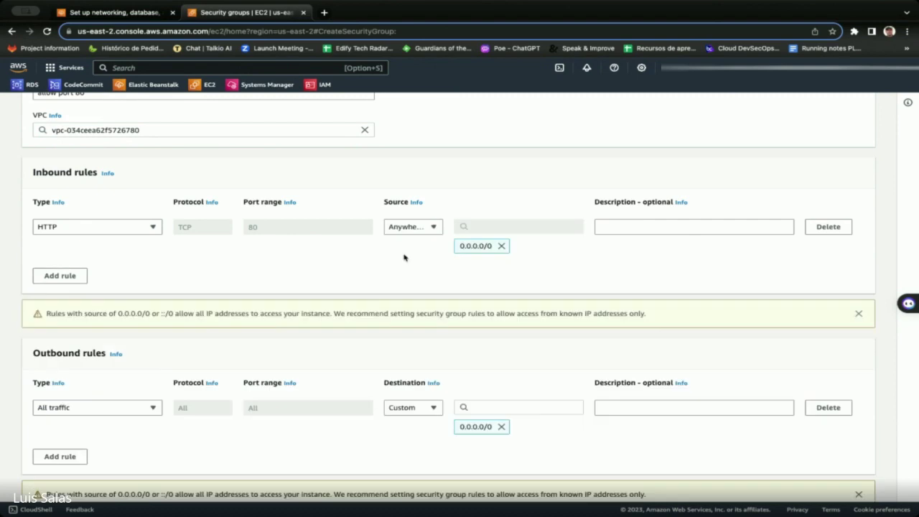
pyautogui.click(63, 277)
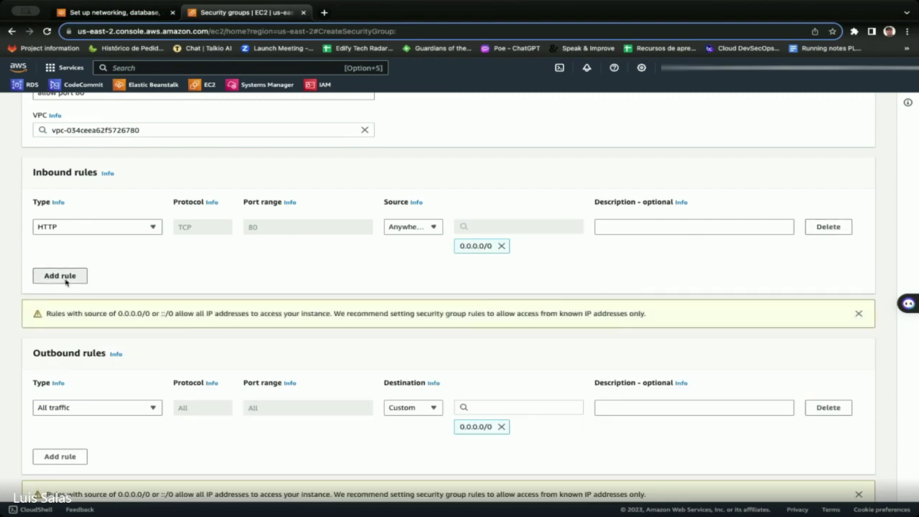
pyautogui.click(828, 278)
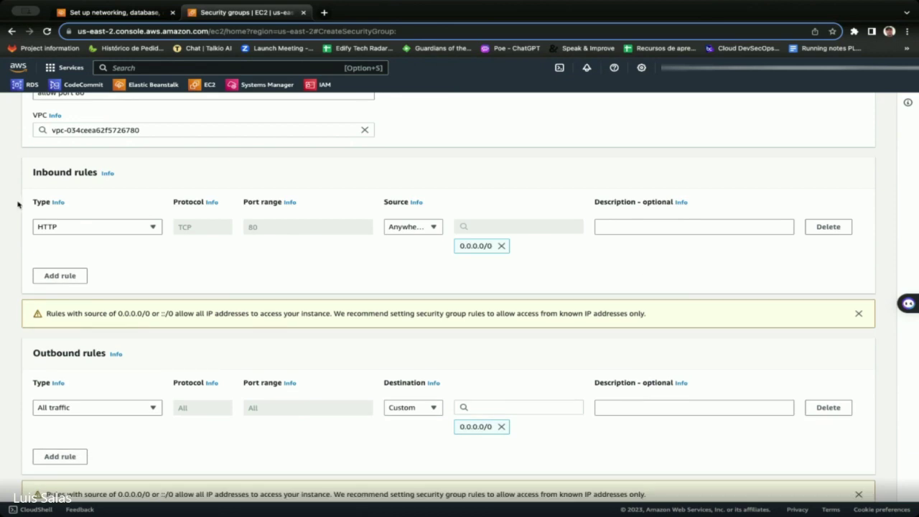
pyautogui.scroll(-1, 105, 212)
pyautogui.scroll(-3, 105, 212)
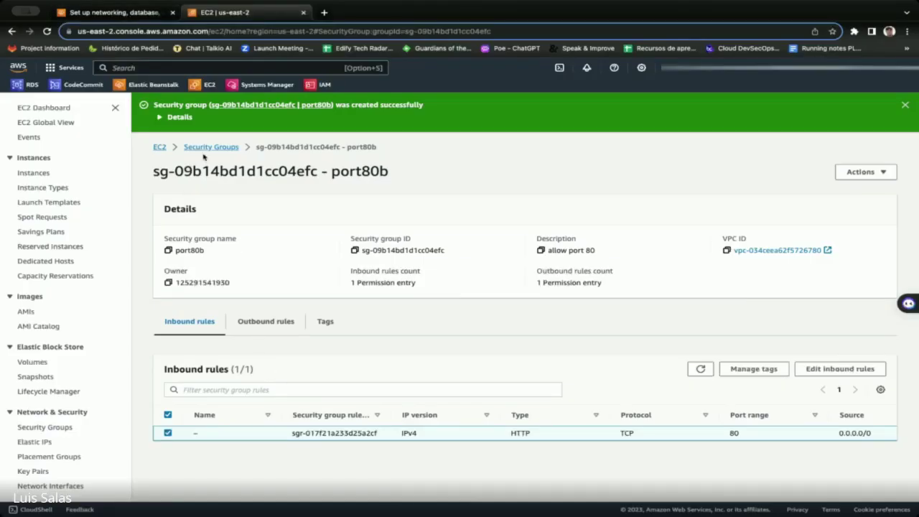
# Step: Go to the security groups list, set the Name of the port80b group to port80 and open the group's details
pyautogui.click(211, 146)
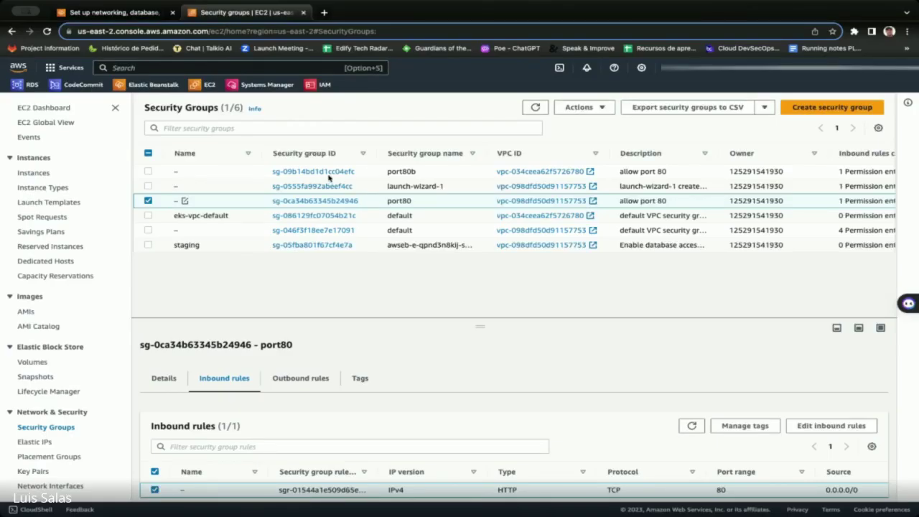
pyautogui.click(185, 172)
pyautogui.click(185, 171)
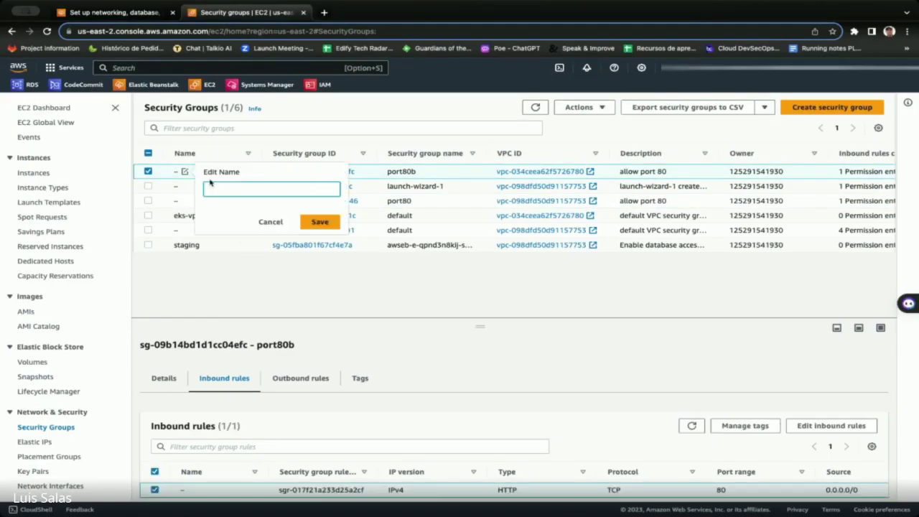
pyautogui.write('port80')
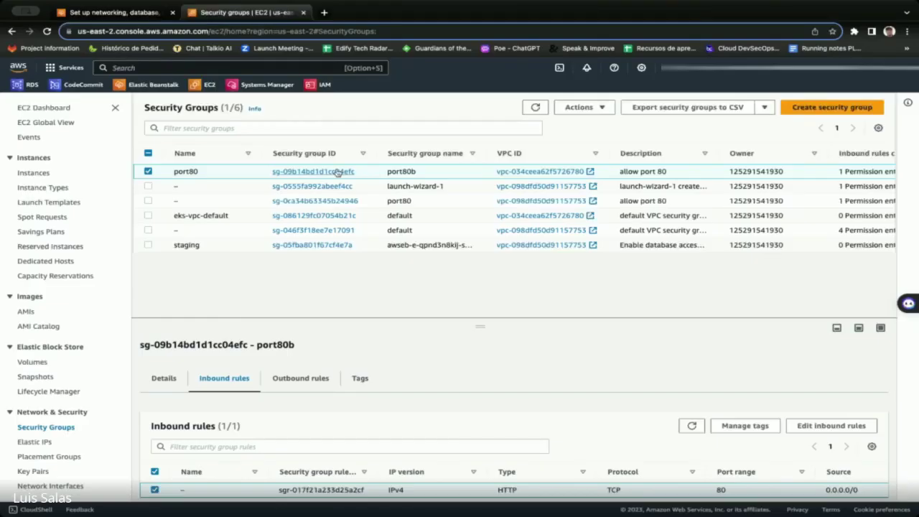
pyautogui.click(335, 173)
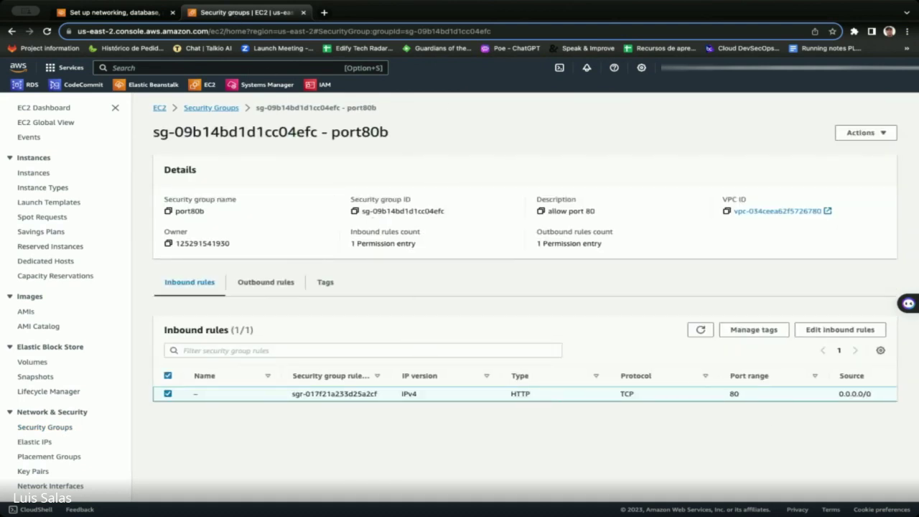
# Step: Return to the environment setup, look through the networking and database settings and continue to instance traffic and scaling
pyautogui.click(94, 14)
pyautogui.scroll(-5, 324, 301)
pyautogui.scroll(5, 324, 302)
pyautogui.scroll(-2, 324, 301)
pyautogui.scroll(-5, 332, 272)
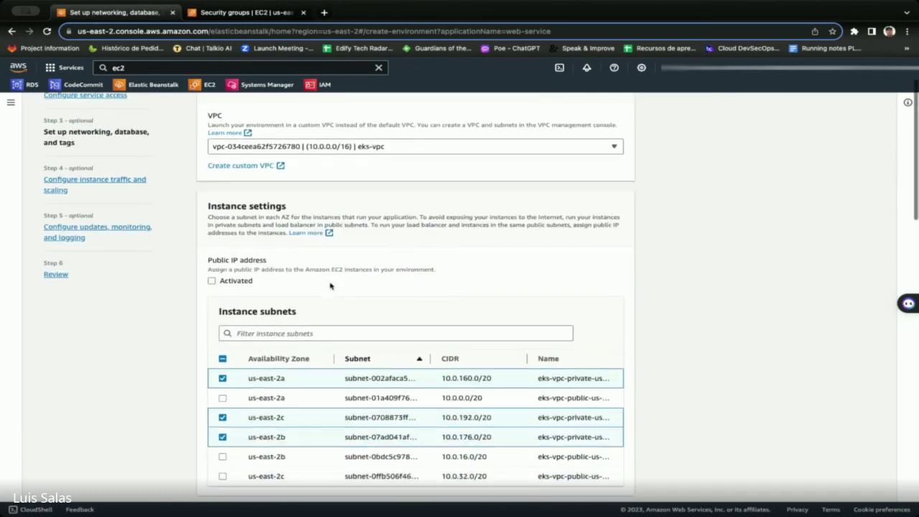
pyautogui.scroll(-6, 331, 286)
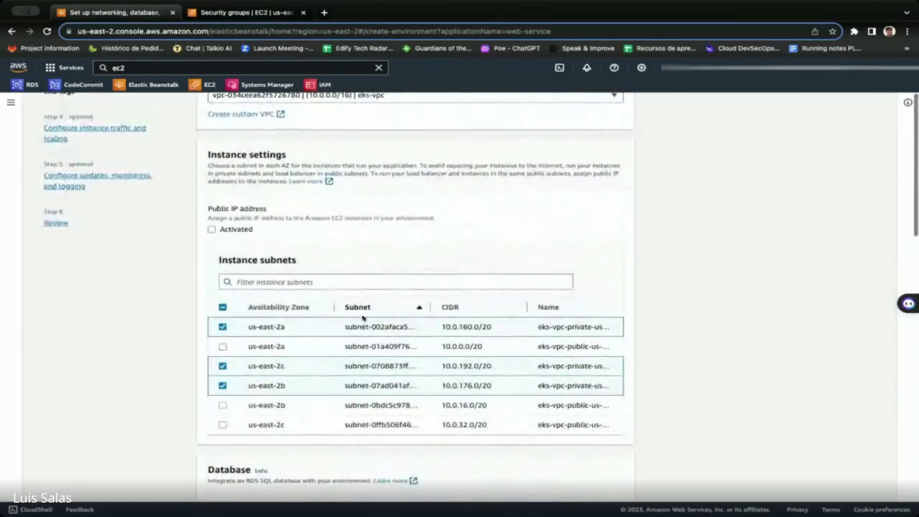
pyautogui.scroll(-7, 571, 384)
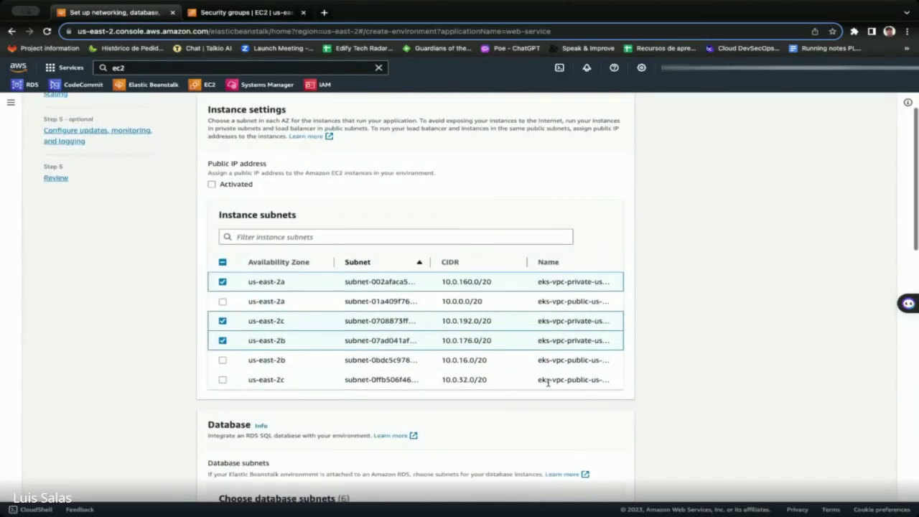
pyautogui.scroll(-10, 546, 387)
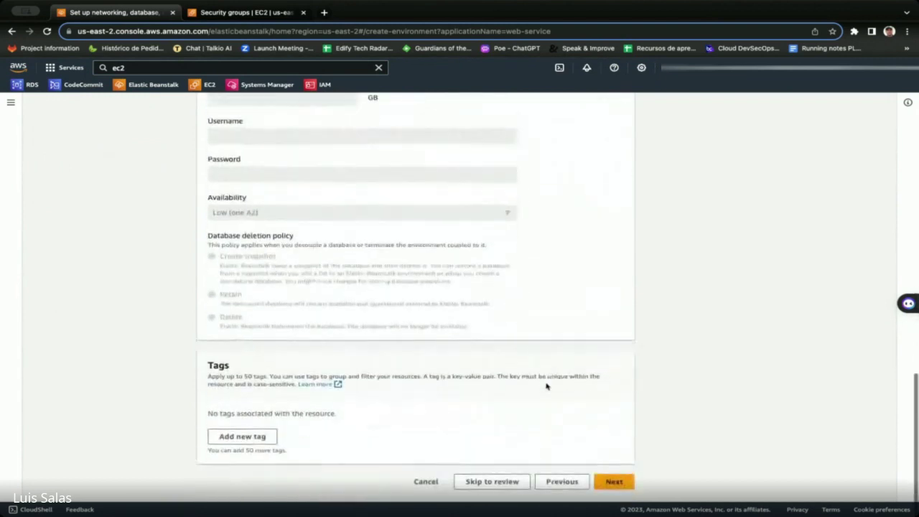
pyautogui.click(615, 485)
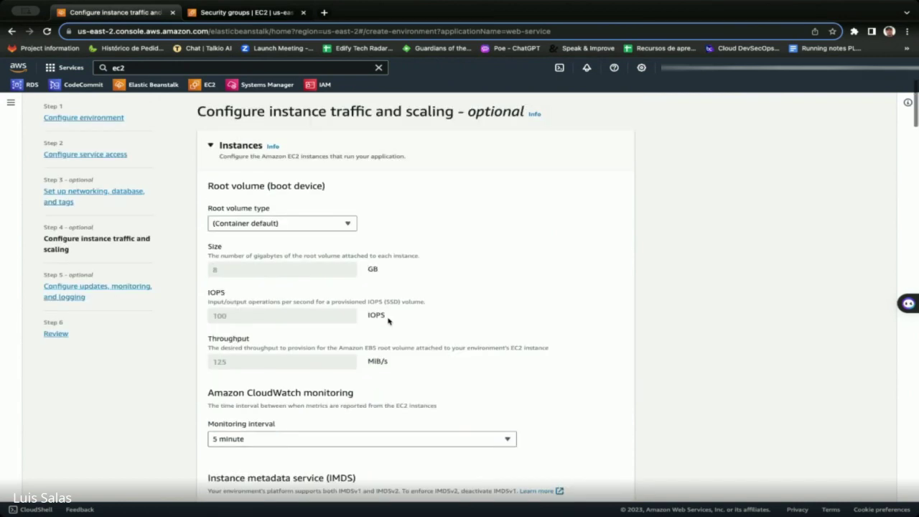
# Step: Select port80b instead of default as the environment's EC2 security group
pyautogui.scroll(-6, 388, 321)
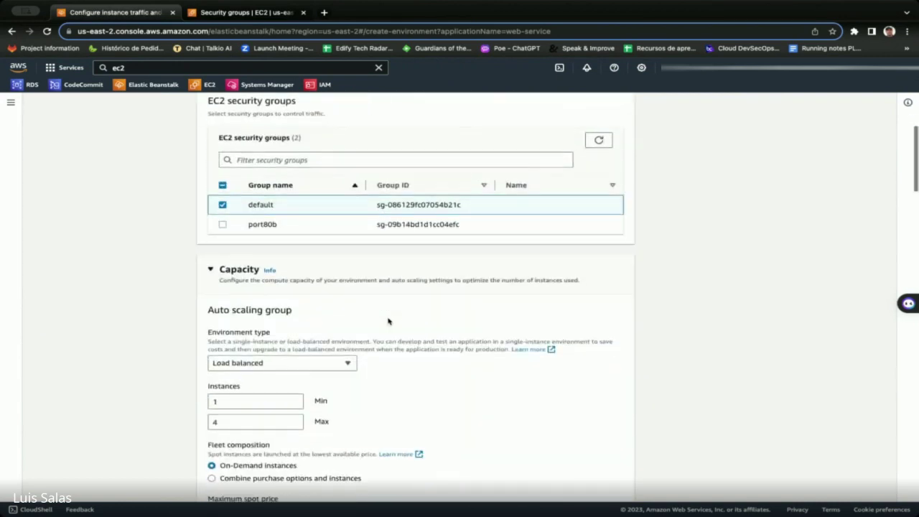
pyautogui.click(222, 212)
pyautogui.click(223, 194)
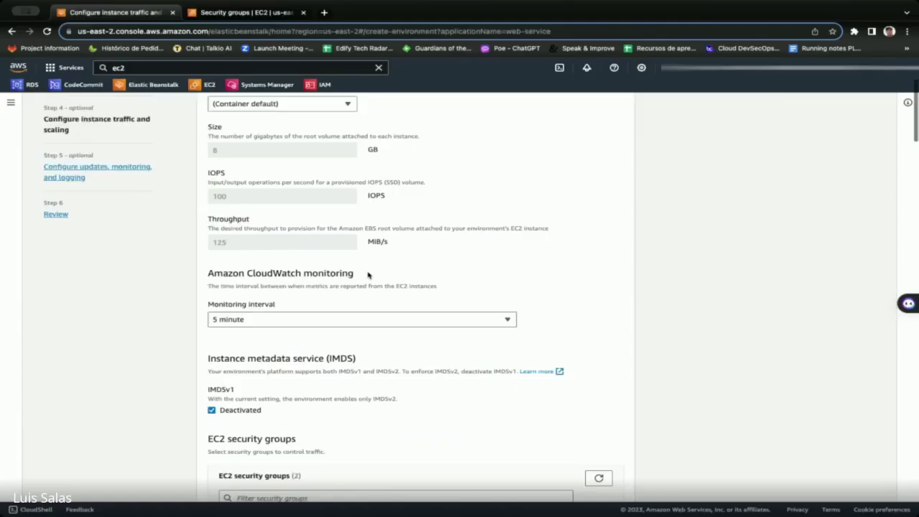
# Step: Examine the instance, capacity, instance type, AMI and scaling trigger settings down to the load balancer network settings
pyautogui.scroll(3, 369, 272)
pyautogui.scroll(-5, 281, 267)
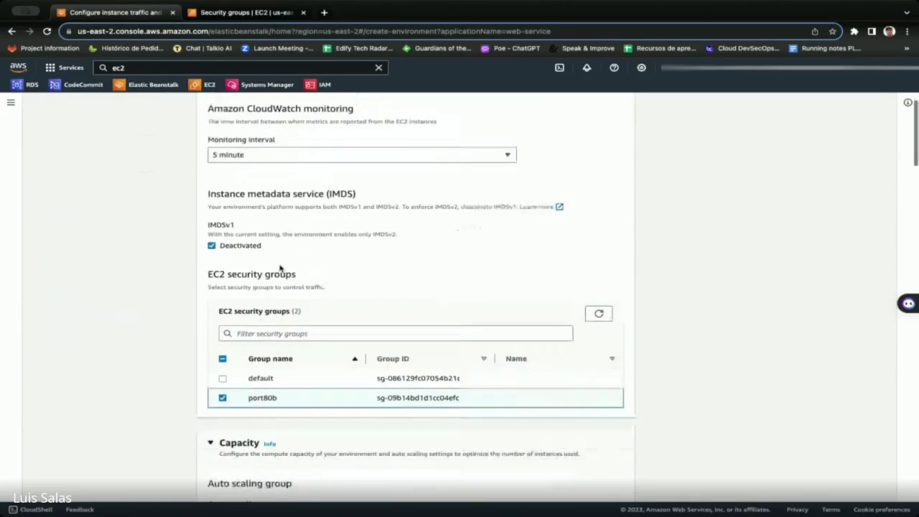
pyautogui.scroll(-5, 280, 268)
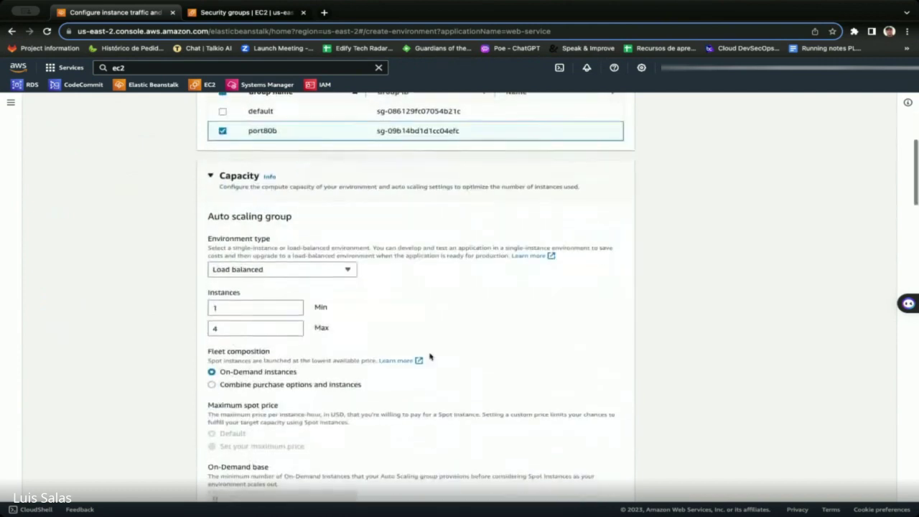
pyautogui.scroll(-6, 423, 356)
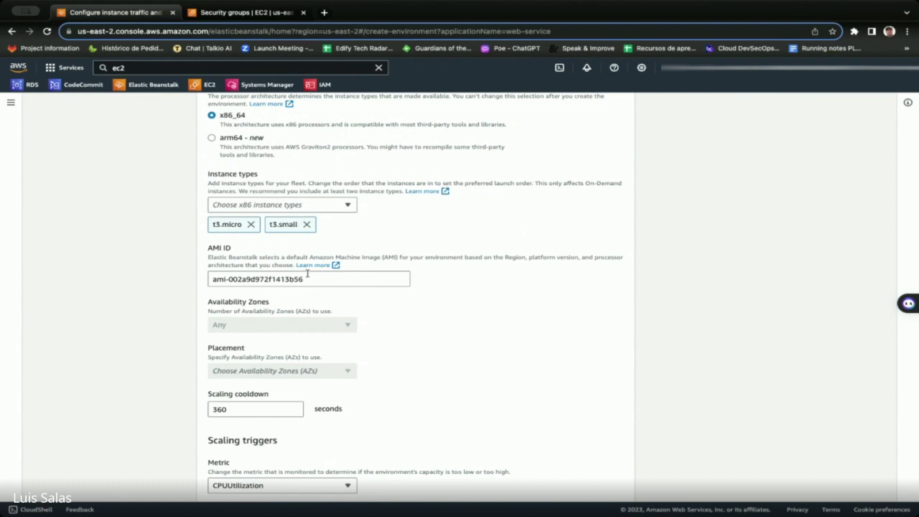
pyautogui.scroll(1, 309, 275)
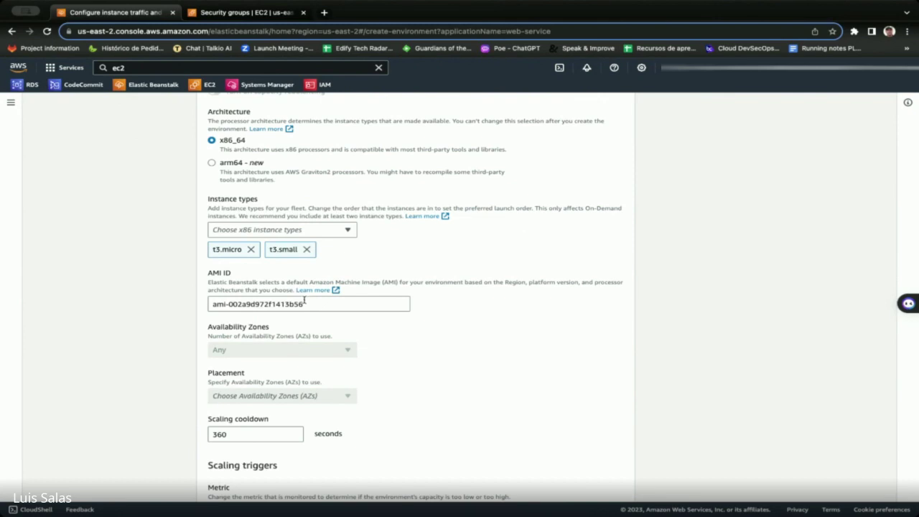
pyautogui.scroll(-1, 402, 316)
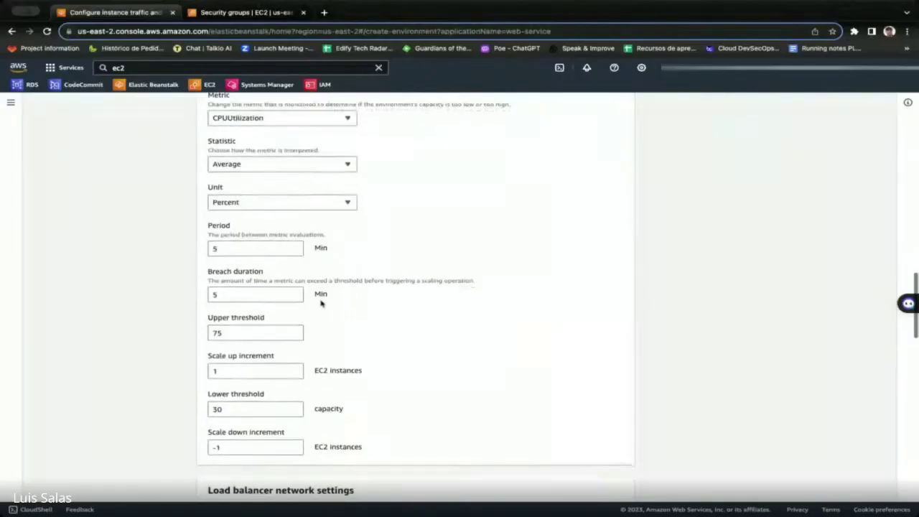
pyautogui.scroll(-5, 278, 285)
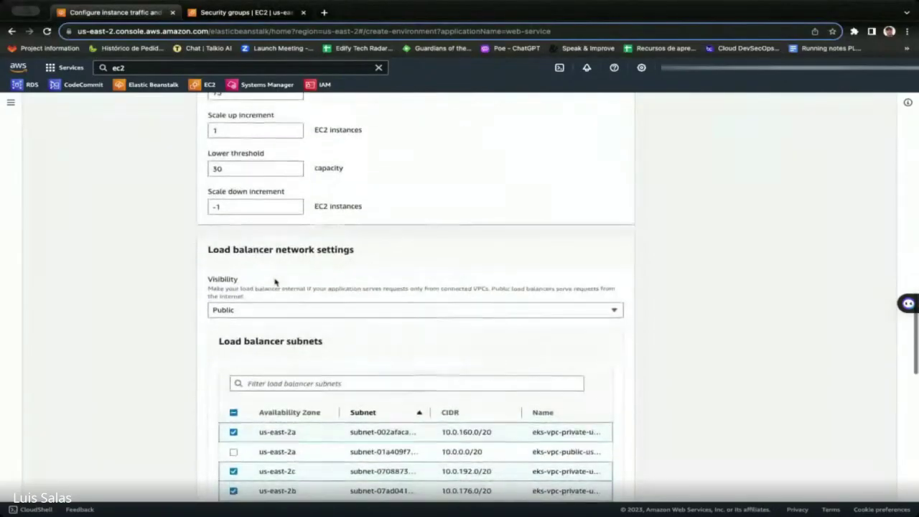
pyautogui.scroll(-2, 323, 291)
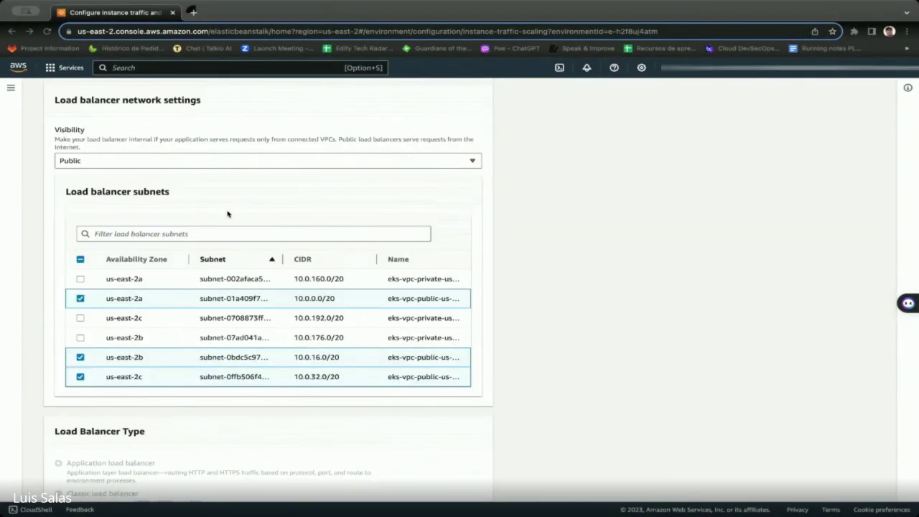
# Step: Check the load balancer's visibility options, keeping Public, and examine which eks-vpc subnets are selected for it
pyautogui.scroll(2, 227, 214)
pyautogui.scroll(1, 227, 214)
pyautogui.scroll(-1, 227, 214)
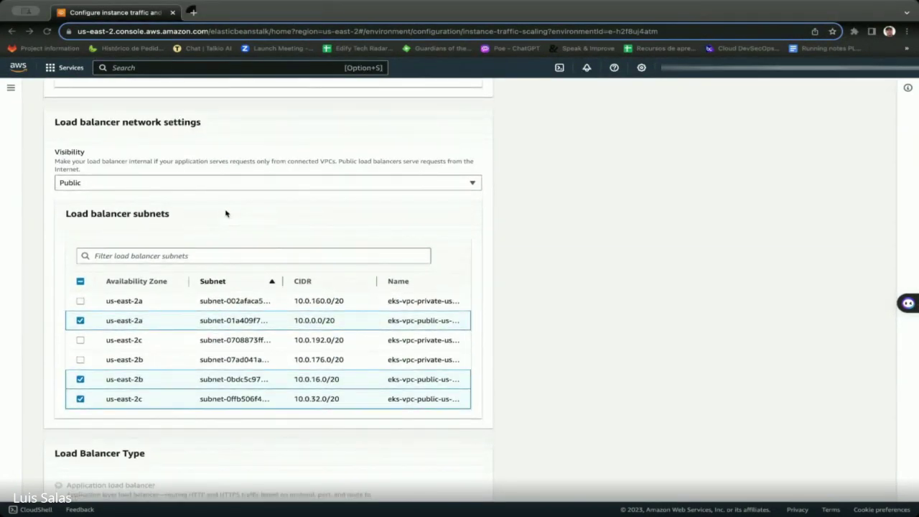
pyautogui.click(131, 189)
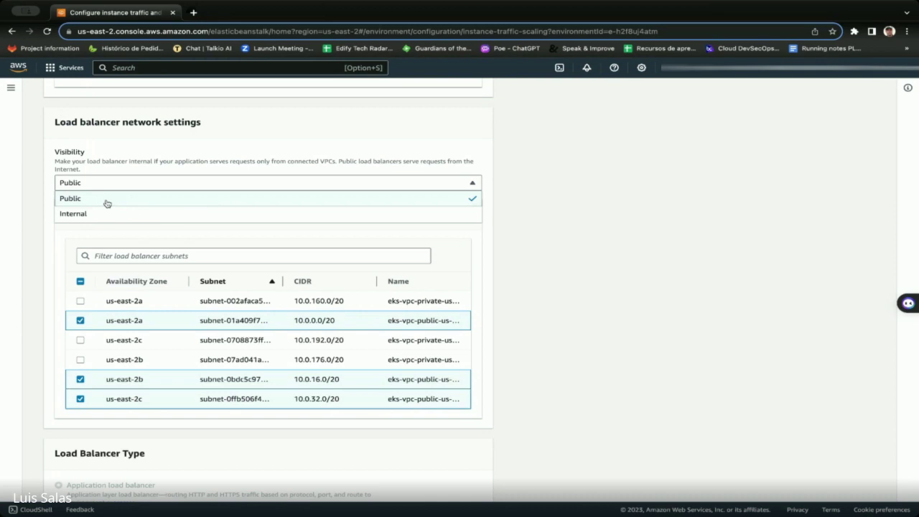
pyautogui.click(107, 204)
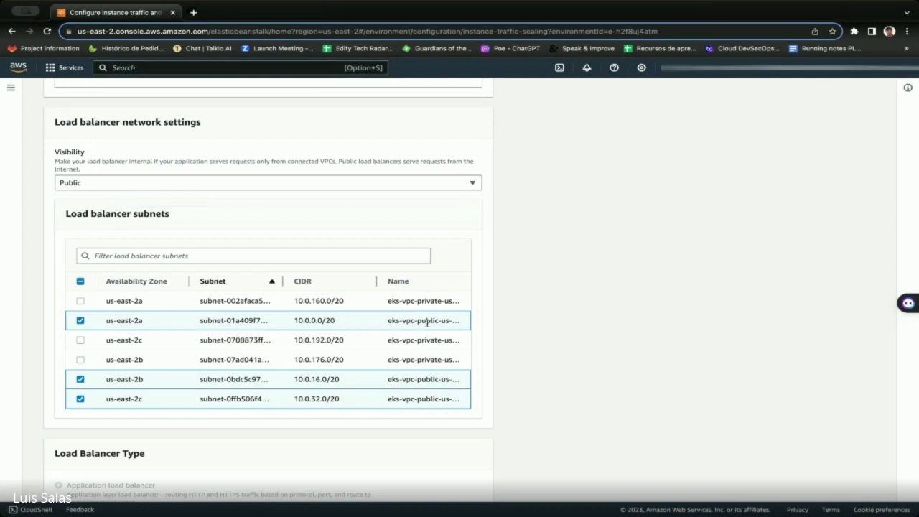
# Step: Examine the existing environment's load balancer type, listeners, processes and rules
pyautogui.scroll(-3, 271, 321)
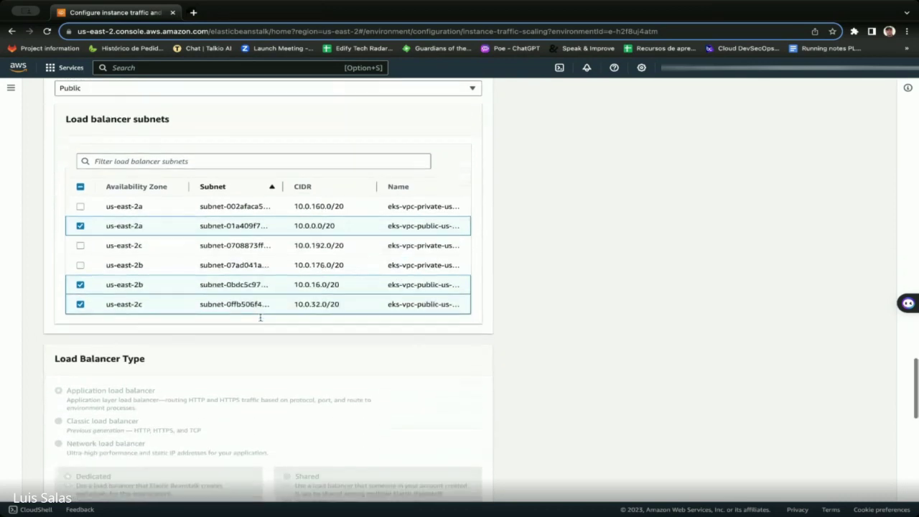
pyautogui.scroll(-10, 261, 318)
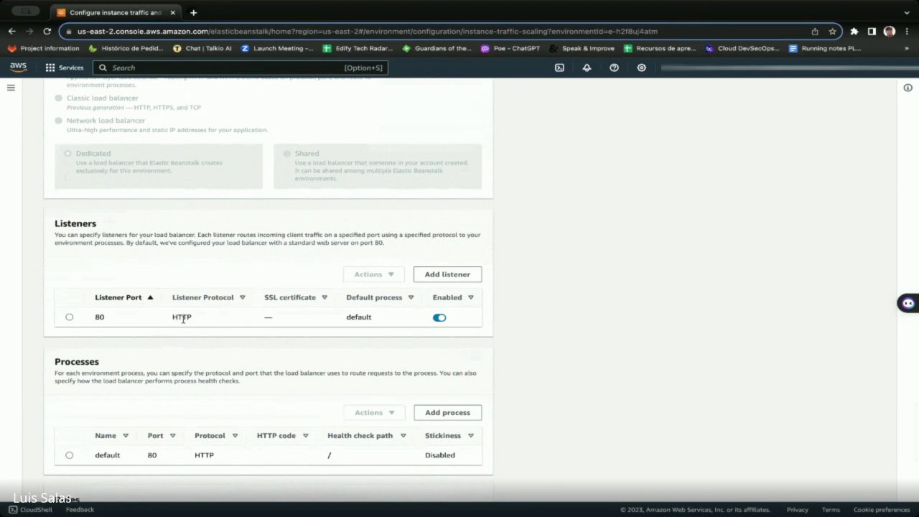
pyautogui.scroll(-2, 183, 317)
pyautogui.scroll(-3, 185, 316)
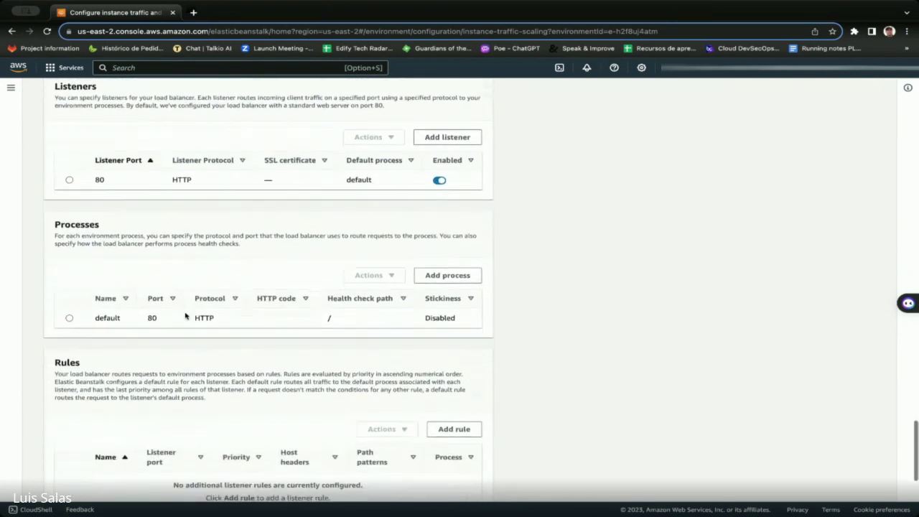
pyautogui.scroll(-1, 186, 317)
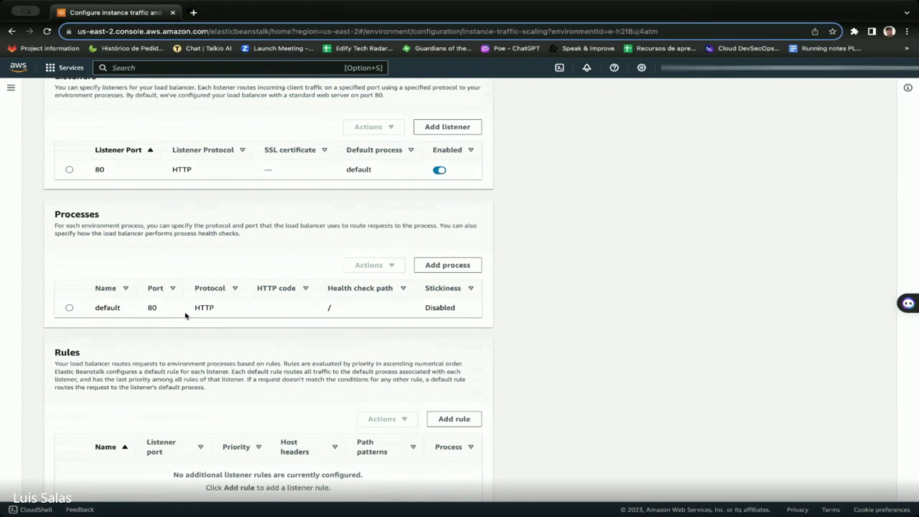
pyautogui.scroll(-1, 185, 316)
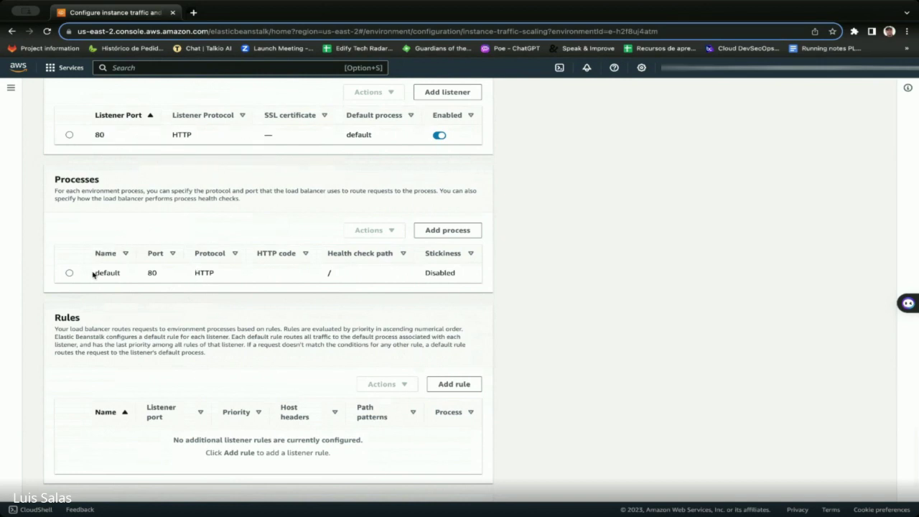
# Step: Check the existing environment's load balancer processes, rules and log file access settings, and apply the instance traffic and scaling configuration
pyautogui.scroll(1, 100, 272)
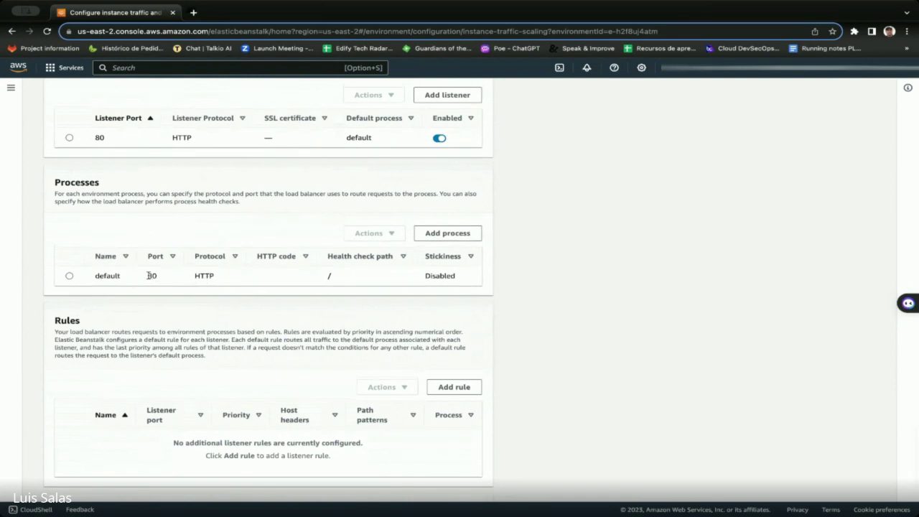
pyautogui.scroll(-1, 341, 275)
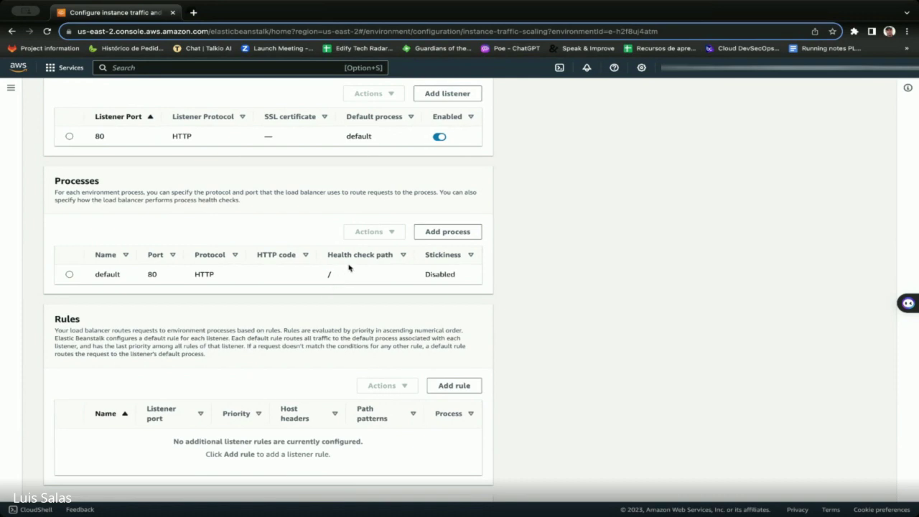
pyautogui.scroll(-1, 349, 268)
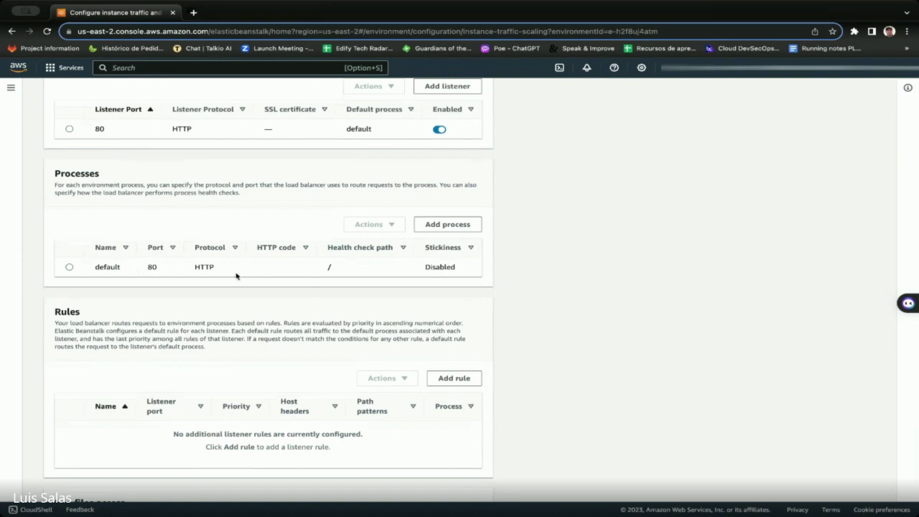
pyautogui.scroll(-5, 268, 279)
pyautogui.scroll(-3, 267, 279)
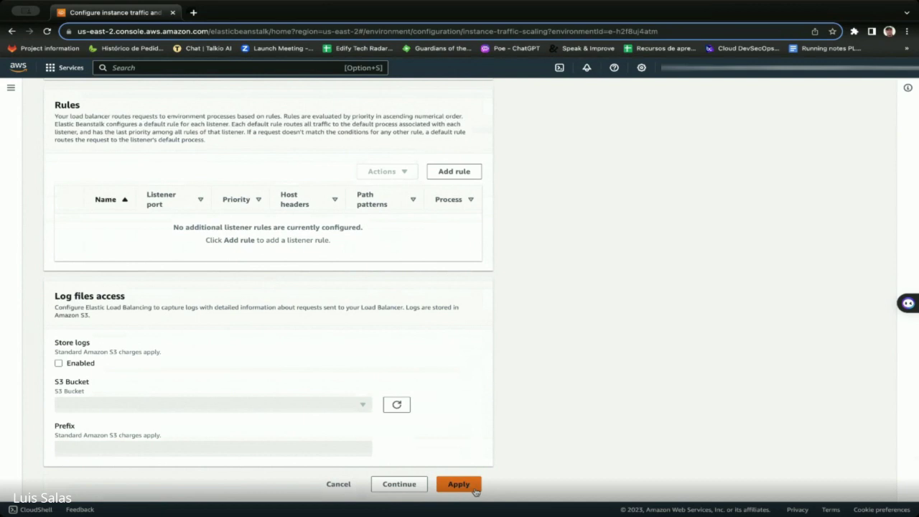
pyautogui.click(474, 490)
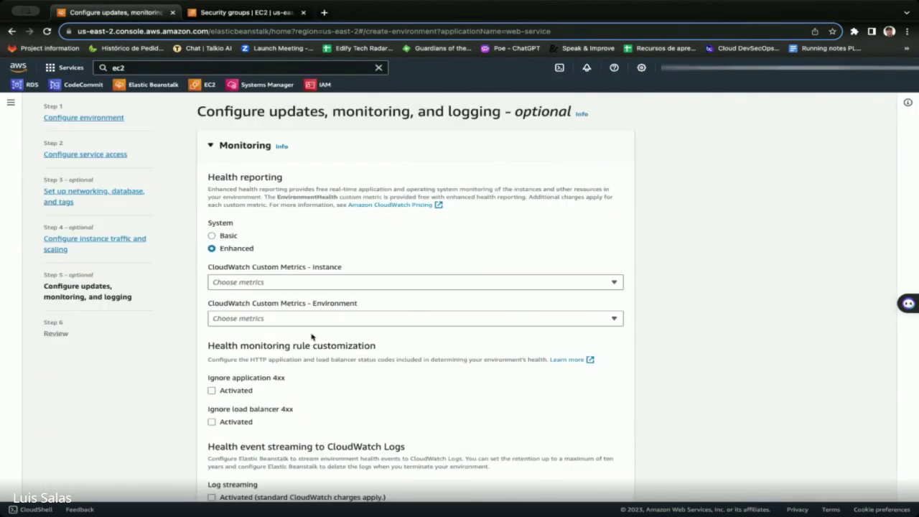
# Step: Set the new environment's health reporting system to Basic and deactivate managed platform updates
pyautogui.click(219, 237)
pyautogui.scroll(-1, 244, 327)
pyautogui.scroll(-2, 241, 330)
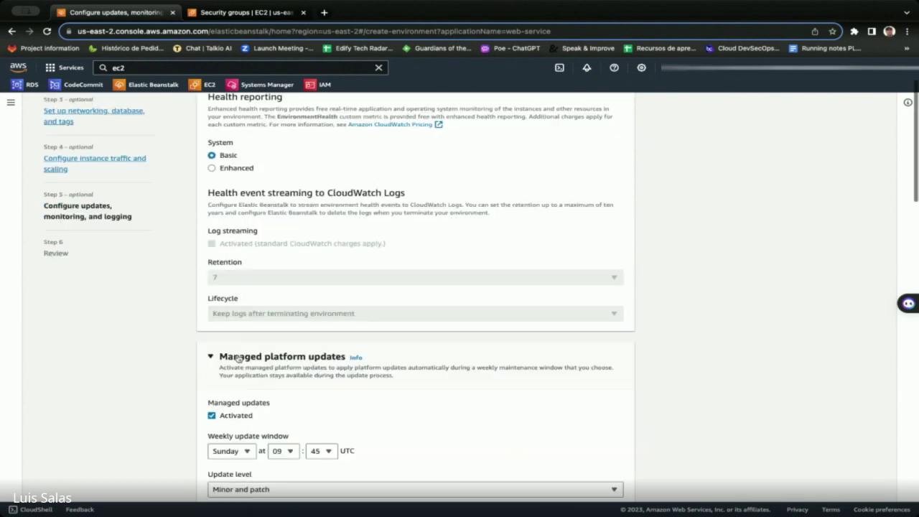
pyautogui.scroll(-2, 239, 359)
pyautogui.click(212, 346)
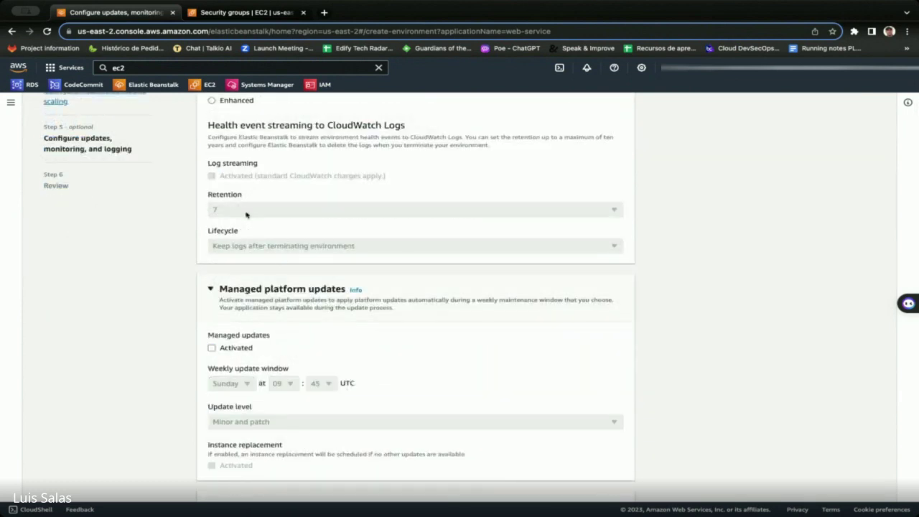
# Step: Examine the email notification, rolling deployment, platform software, log storage and environment property settings
pyautogui.scroll(-5, 325, 313)
pyautogui.scroll(-4, 325, 314)
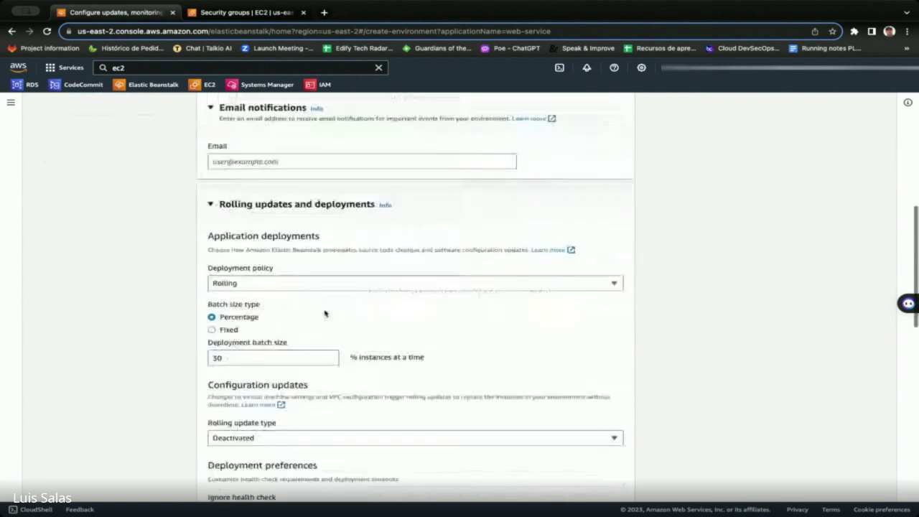
pyautogui.scroll(-4, 316, 353)
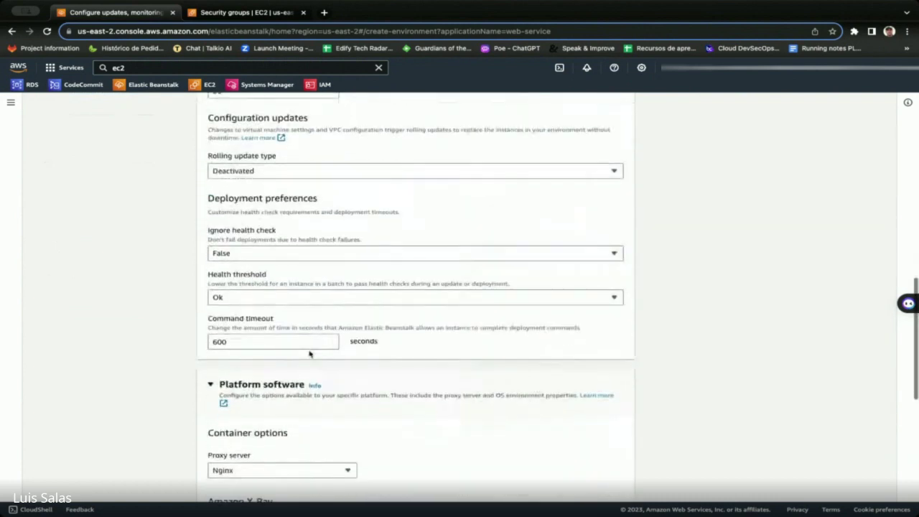
pyautogui.scroll(1, 310, 354)
pyautogui.scroll(-3, 309, 354)
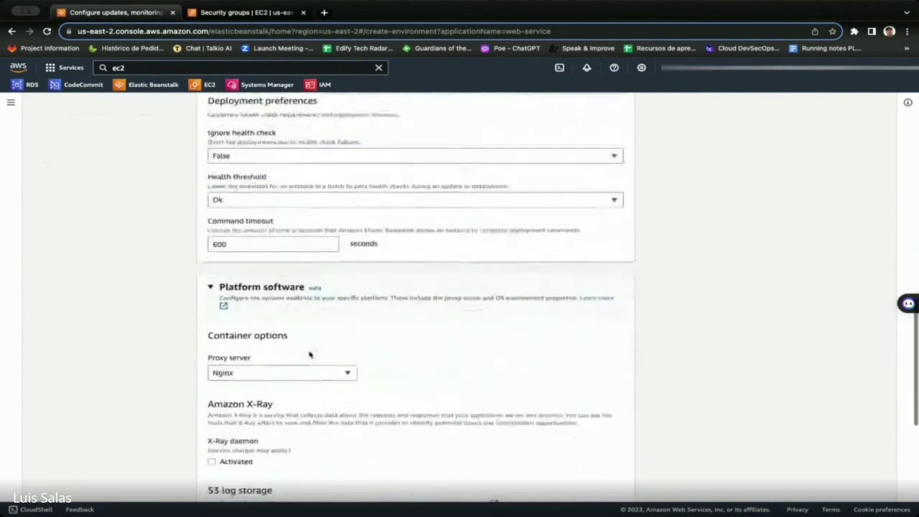
pyautogui.scroll(-2, 309, 354)
pyautogui.scroll(-2, 310, 354)
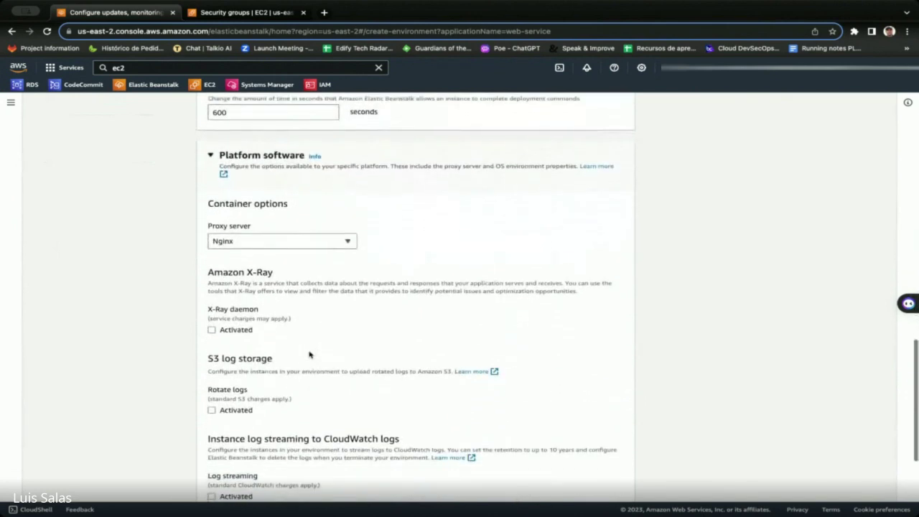
pyautogui.scroll(-3, 310, 354)
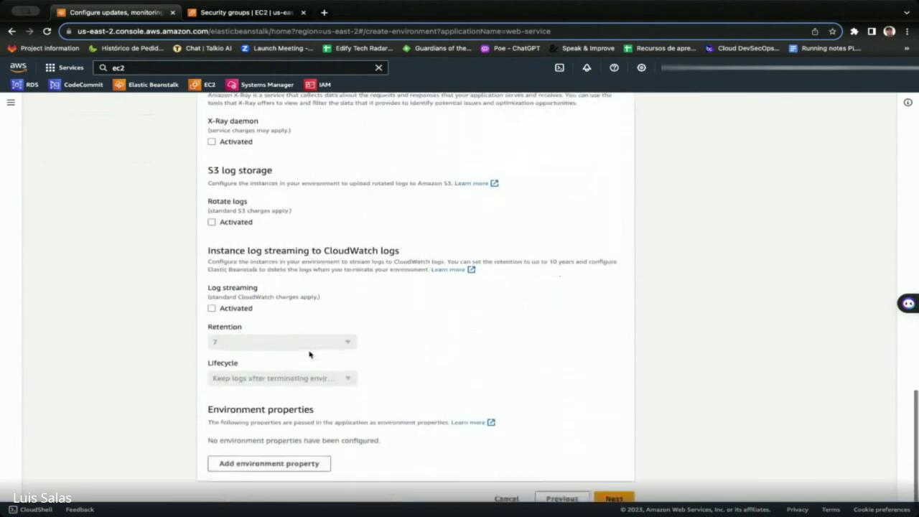
# Step: Continue to the configuration review and submit the web-service environment for creation
pyautogui.click(601, 484)
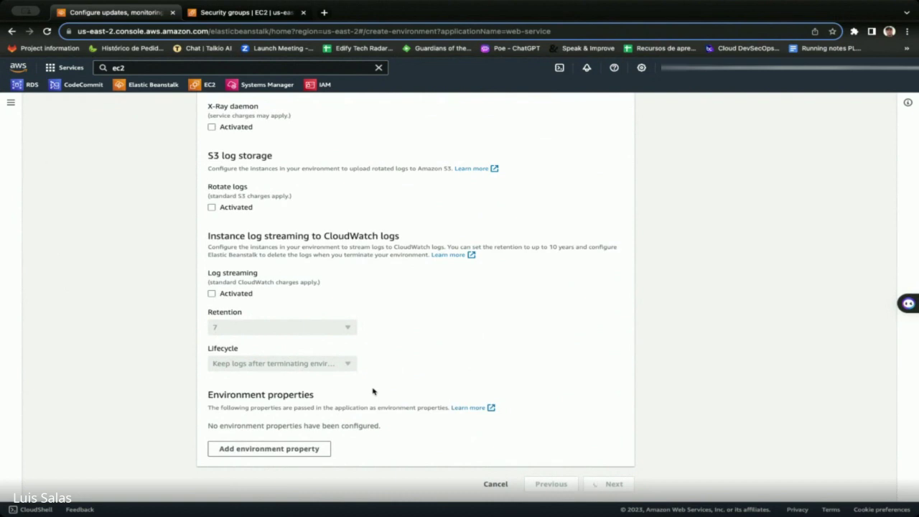
pyautogui.scroll(-15, 601, 395)
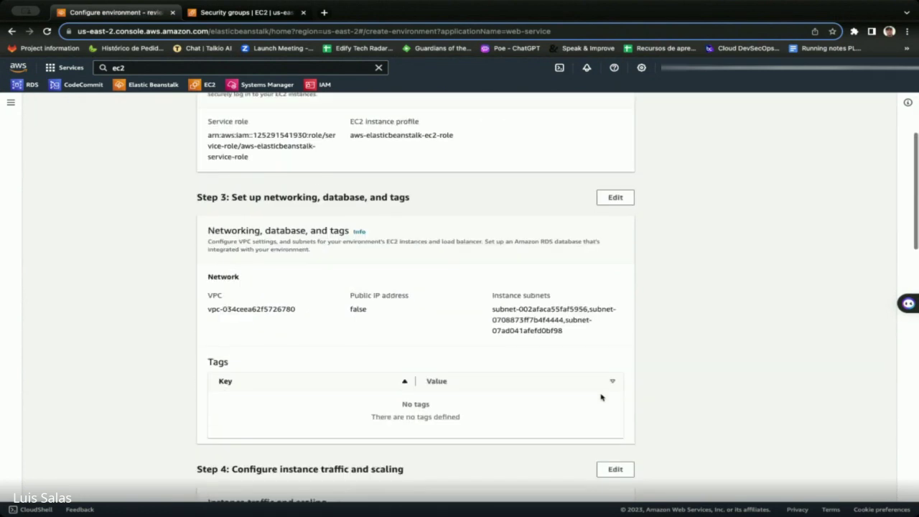
pyautogui.click(617, 483)
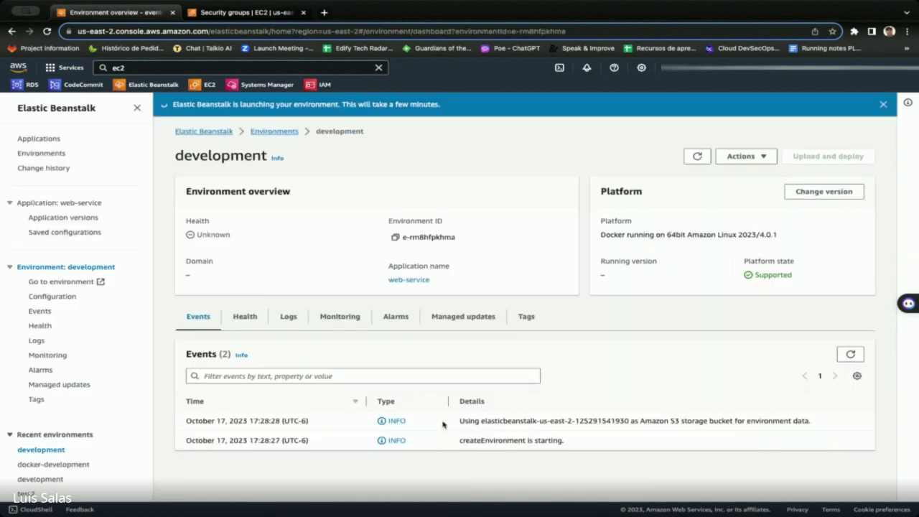
# Step: View the Elastic Beanstalk applications list and the details in the environments list
pyautogui.click(40, 139)
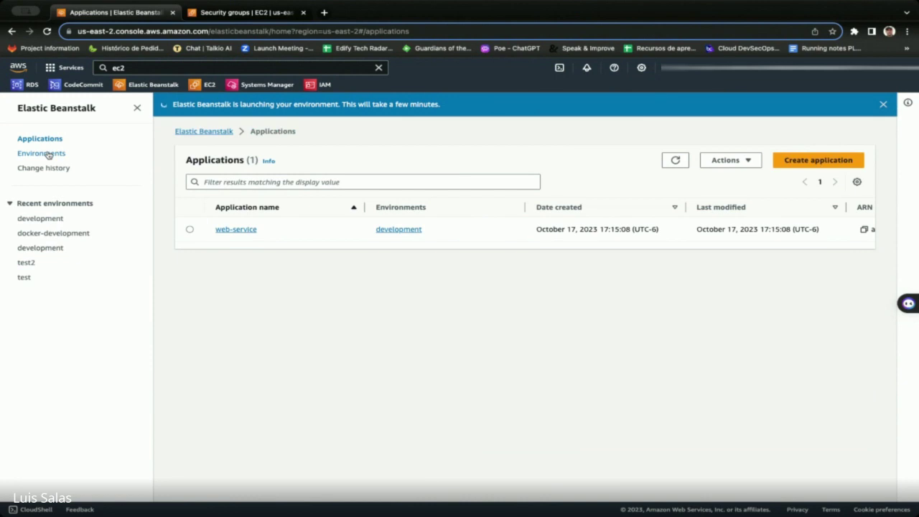
pyautogui.click(48, 154)
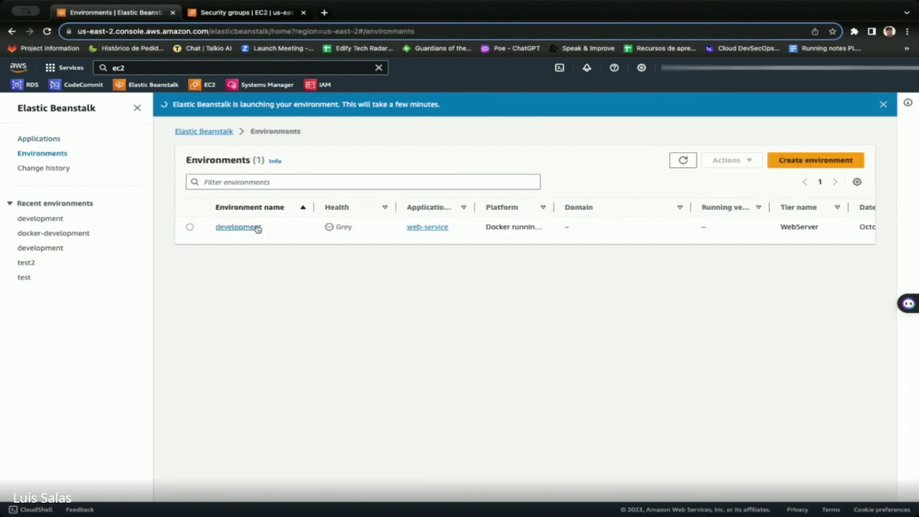
pyautogui.hscroll(1, 245, 228)
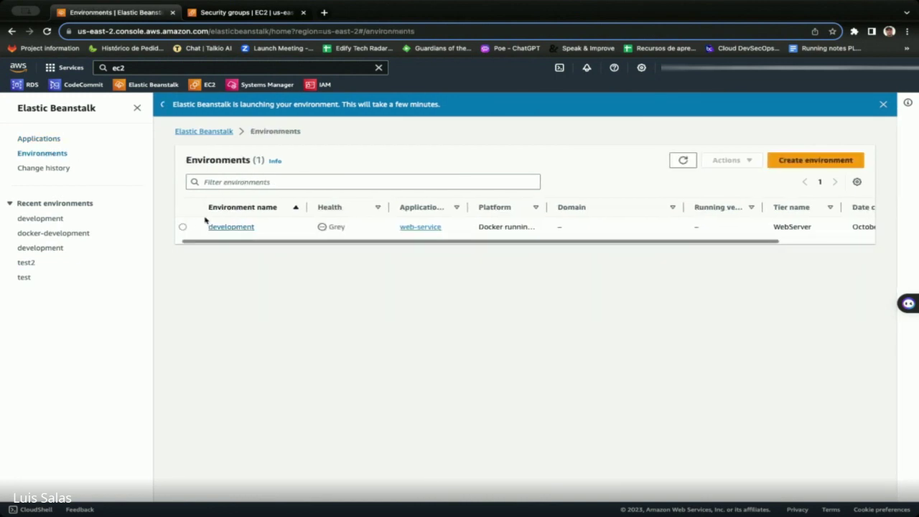
# Step: Create a new Elastic Beanstalk application named web-ecs
pyautogui.click(41, 141)
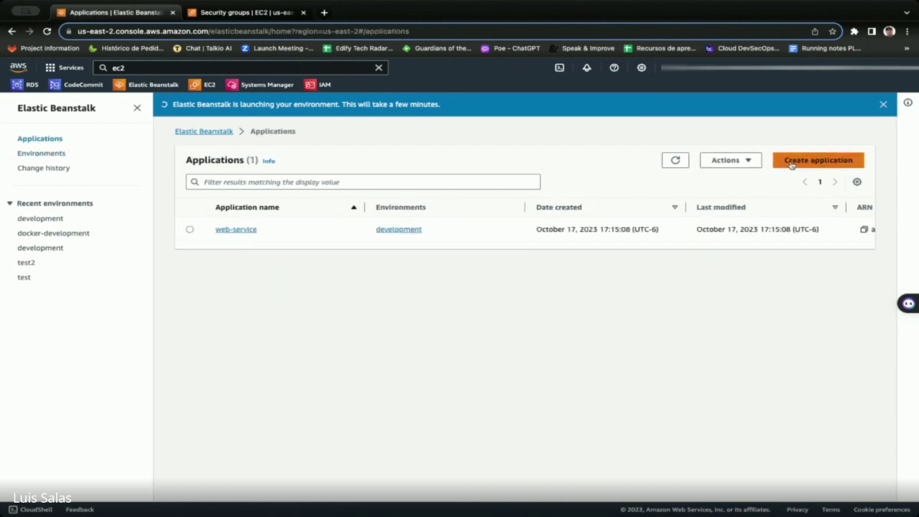
pyautogui.click(843, 162)
pyautogui.click(267, 225)
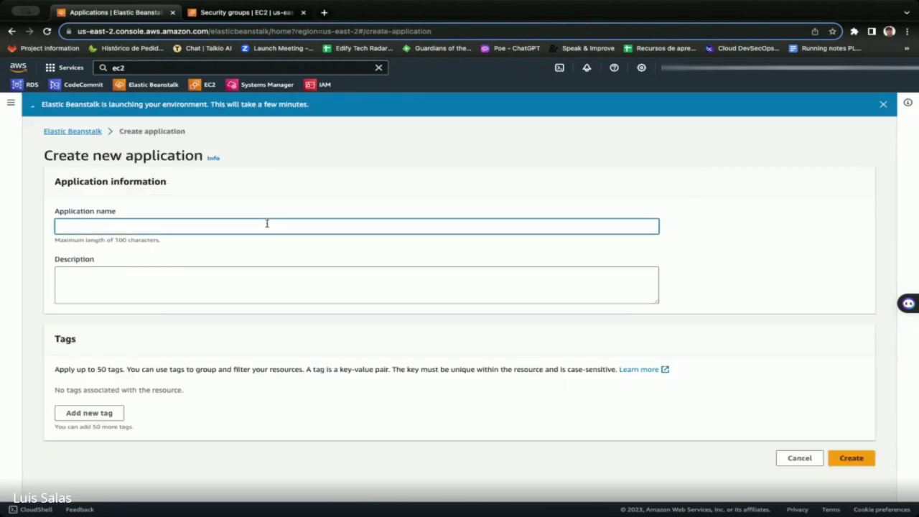
pyautogui.write('web-ecs')
pyautogui.click(835, 459)
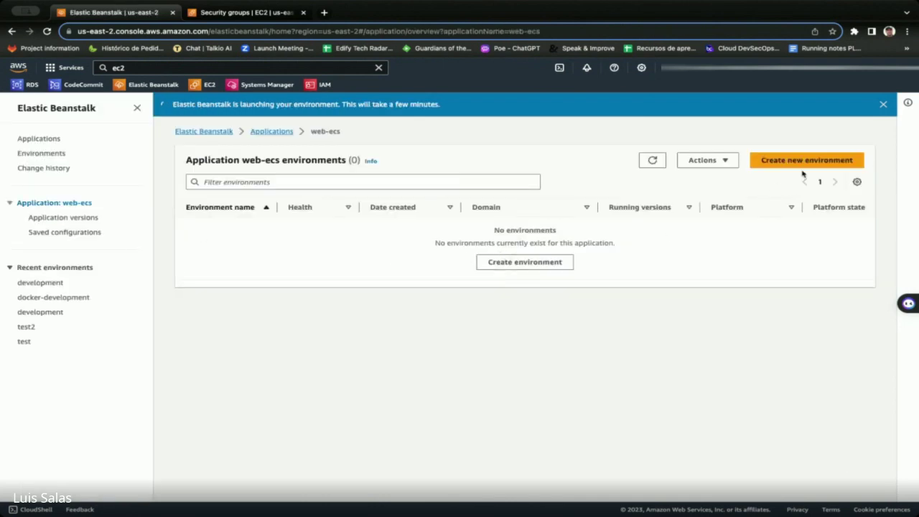
# Step: Start a new web server environment for the web-ecs application and name it develop
pyautogui.click(803, 168)
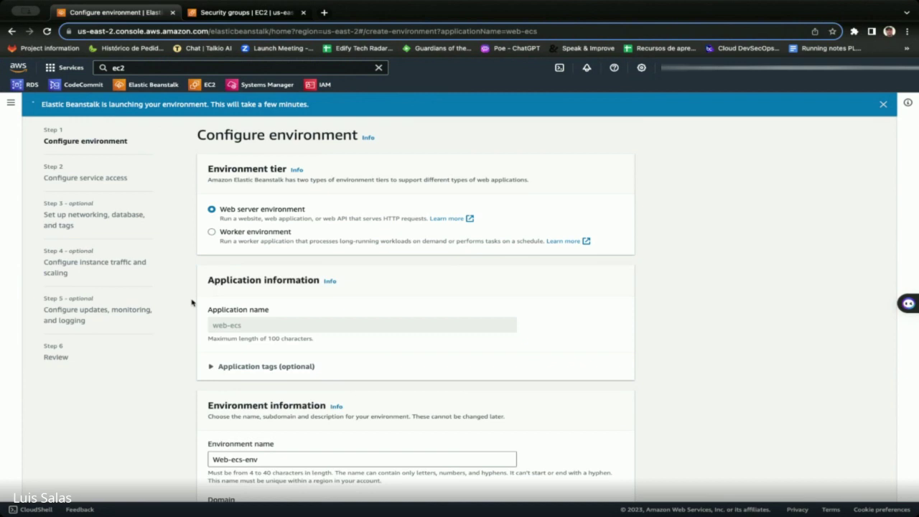
pyautogui.scroll(-2, 322, 322)
pyautogui.moveTo(265, 325); pyautogui.dragTo(192, 324)
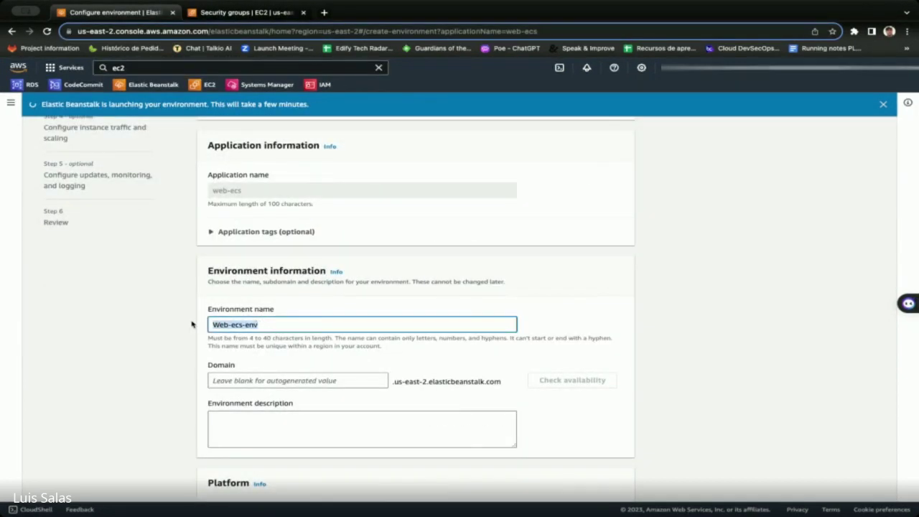
pyautogui.write('develop')
# Step: Set the environment's platform to Docker with the branch ECS running on 64bit Amazon Linux 2
pyautogui.scroll(-4, 267, 324)
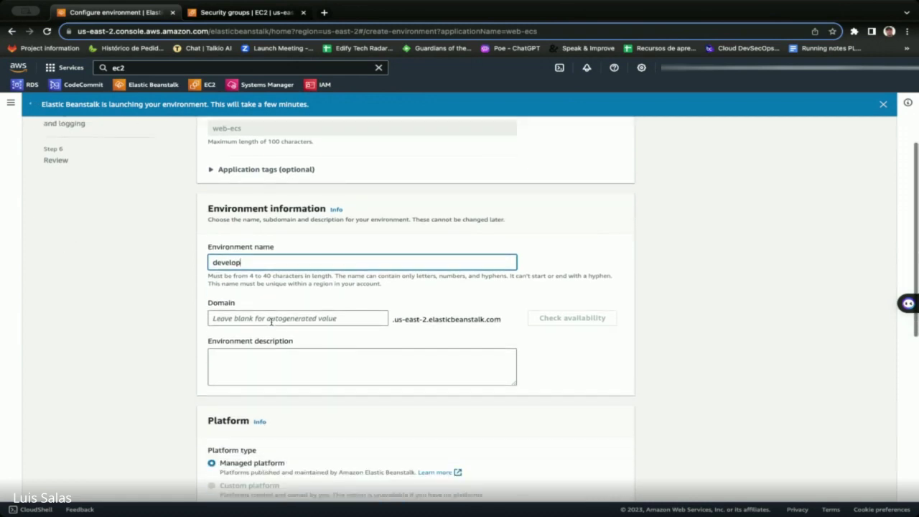
pyautogui.click(266, 320)
pyautogui.click(238, 364)
pyautogui.scroll(-1, 266, 359)
pyautogui.scroll(-1, 267, 359)
pyautogui.click(284, 250)
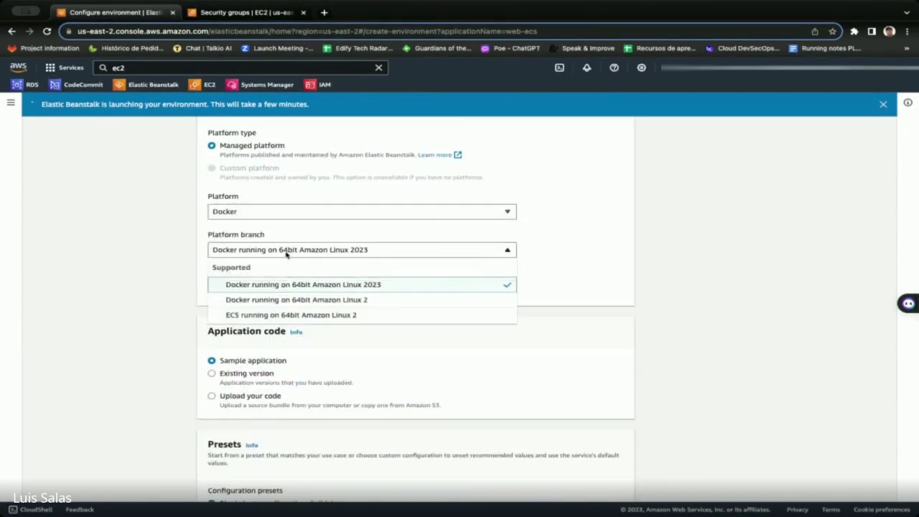
pyautogui.click(266, 314)
# Step: Keep the sample application, choose the High availability preset and continue to the service access settings
pyautogui.scroll(-2, 276, 319)
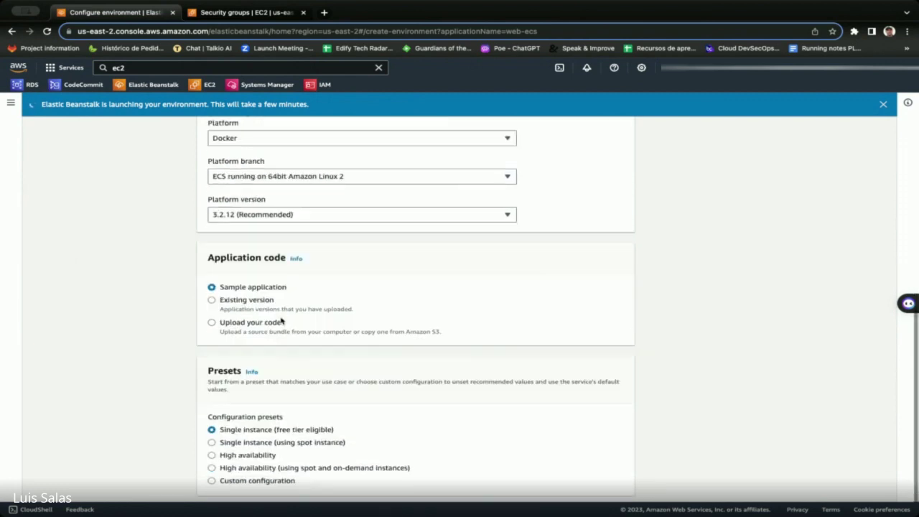
pyautogui.scroll(-1, 310, 347)
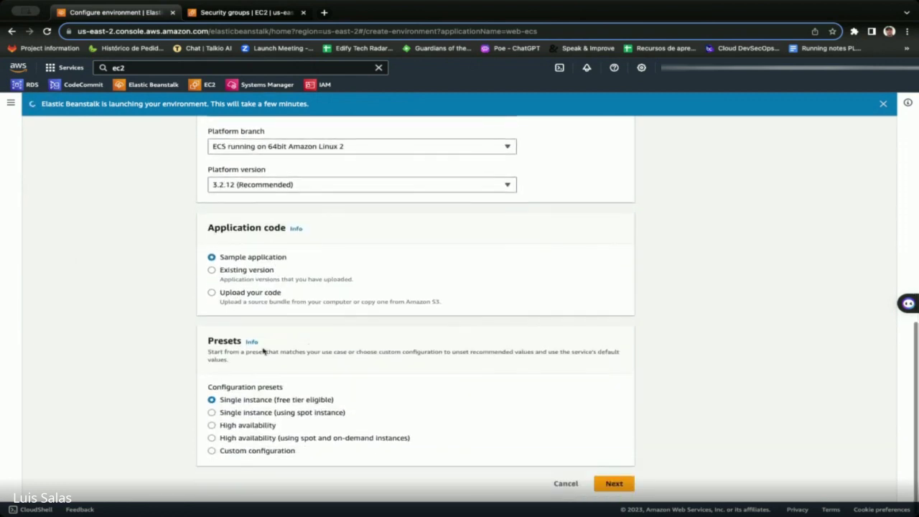
pyautogui.click(255, 426)
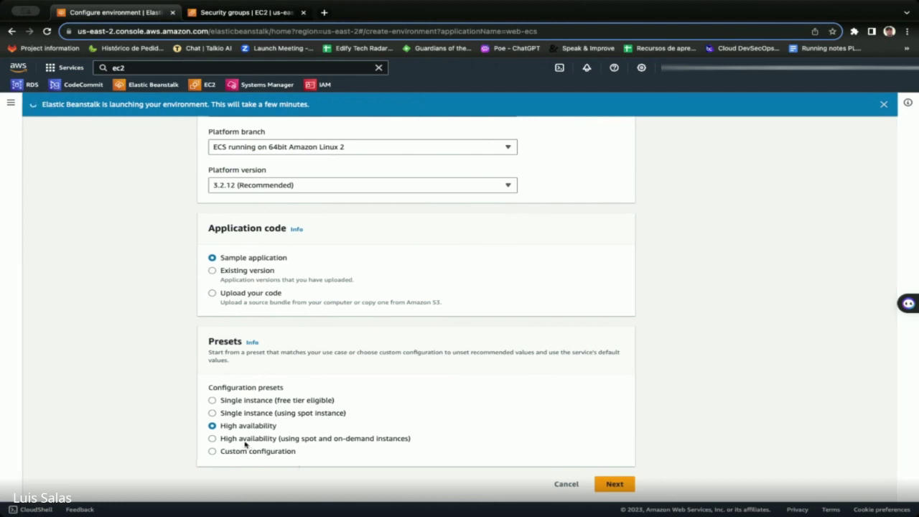
pyautogui.scroll(1, 266, 430)
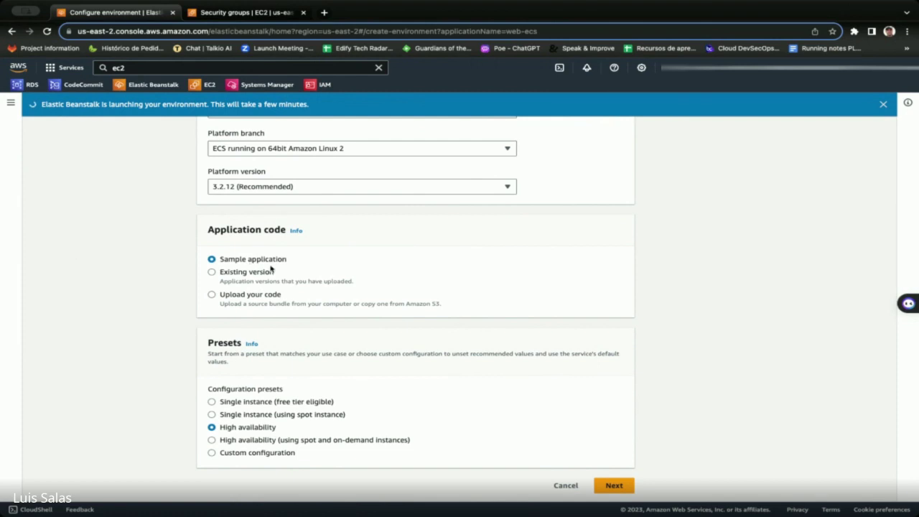
pyautogui.click(598, 479)
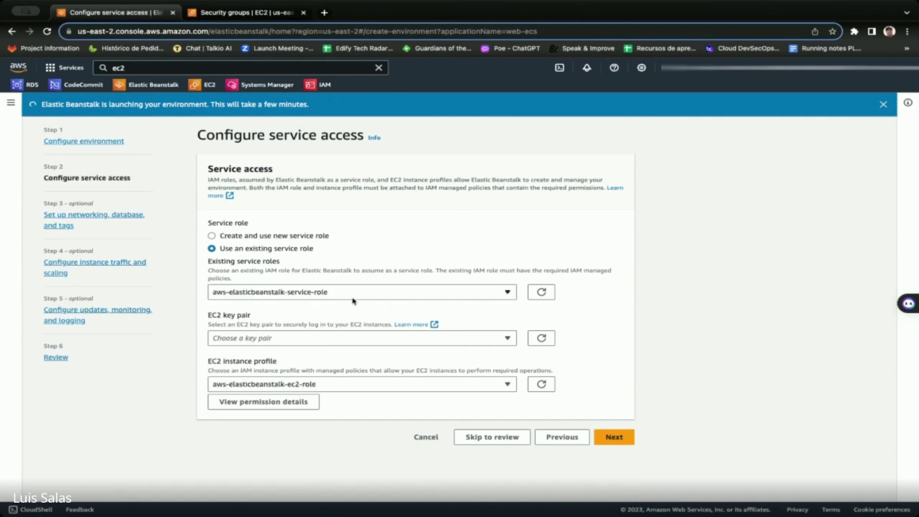
# Step: Keep the existing service role and EC2 instance profile, and select eks-vpc as the environment's VPC
pyautogui.click(619, 438)
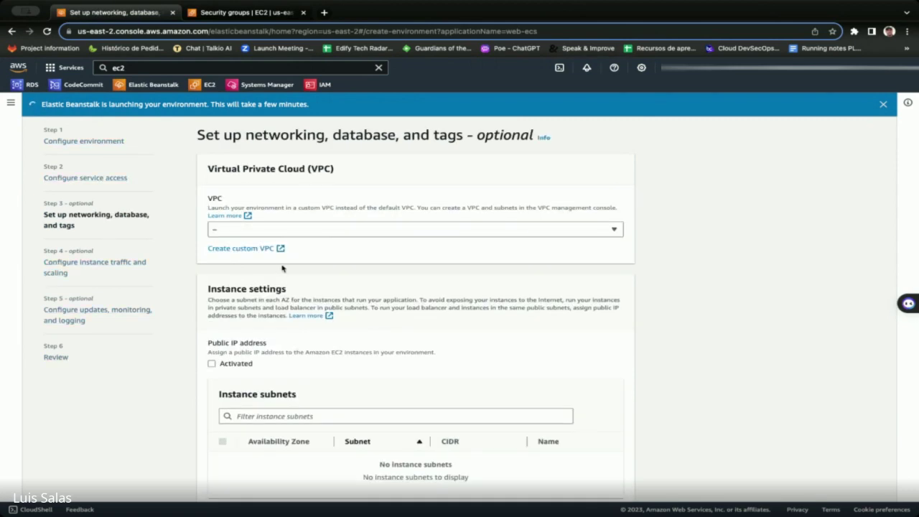
pyautogui.click(271, 230)
pyautogui.click(294, 260)
# Step: Select the private eks-vpc instance subnets in us-east-2a, us-east-2c and us-east-2b, and continue to instance traffic and scaling without a database
pyautogui.scroll(-1, 314, 295)
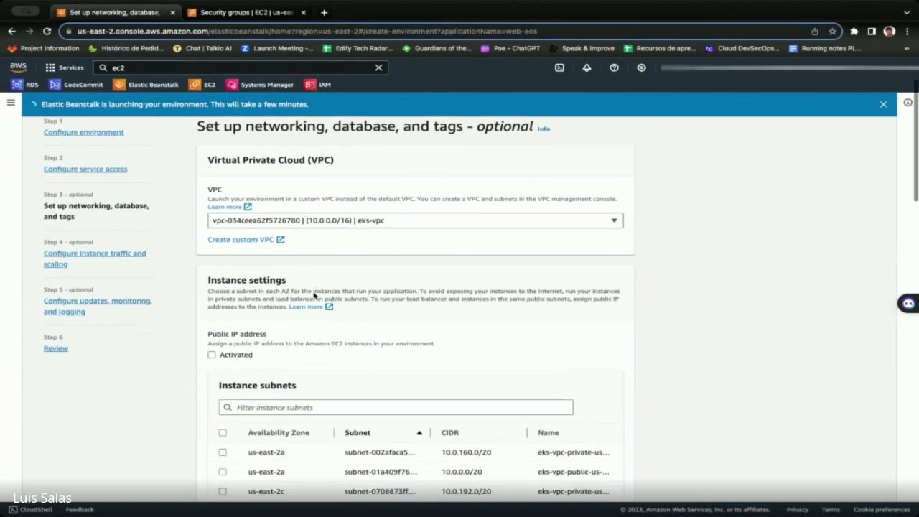
pyautogui.scroll(-2, 314, 295)
pyautogui.click(223, 289)
pyautogui.click(222, 328)
pyautogui.click(223, 348)
pyautogui.scroll(-5, 335, 352)
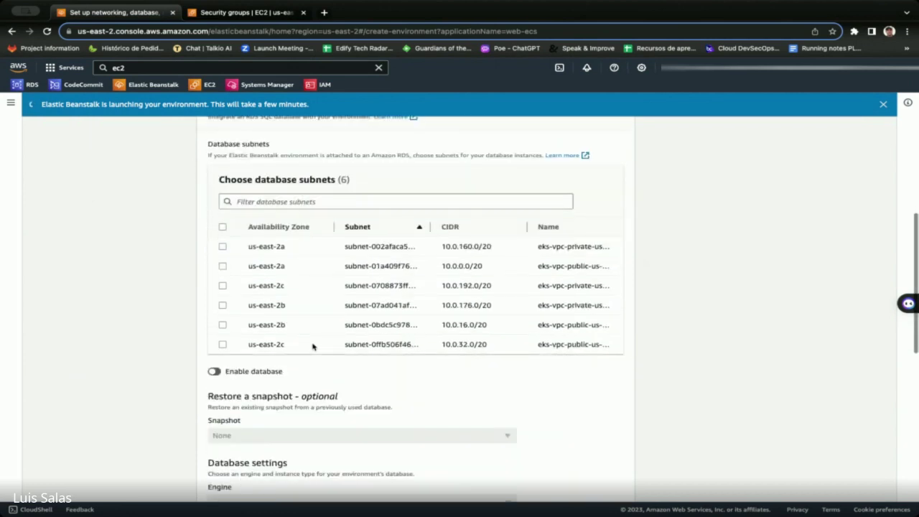
pyautogui.scroll(-8, 313, 347)
pyautogui.click(612, 484)
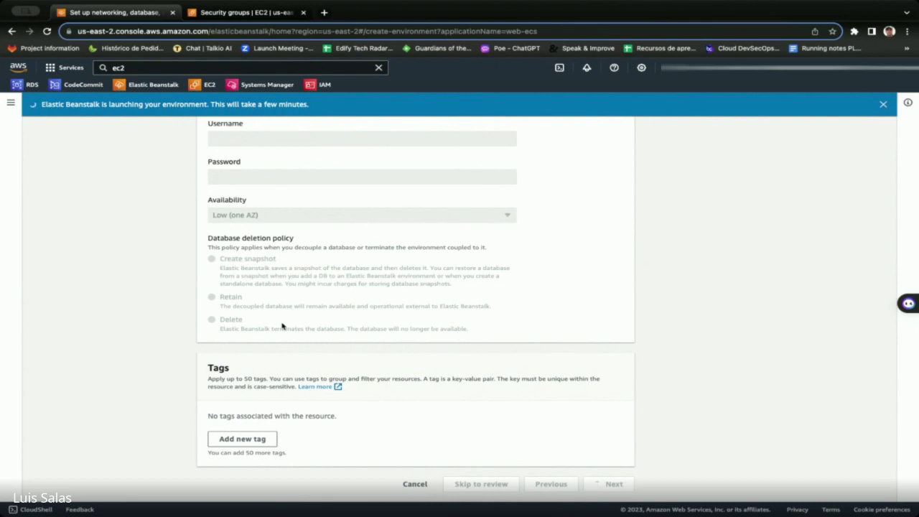
pyautogui.scroll(-1, 292, 373)
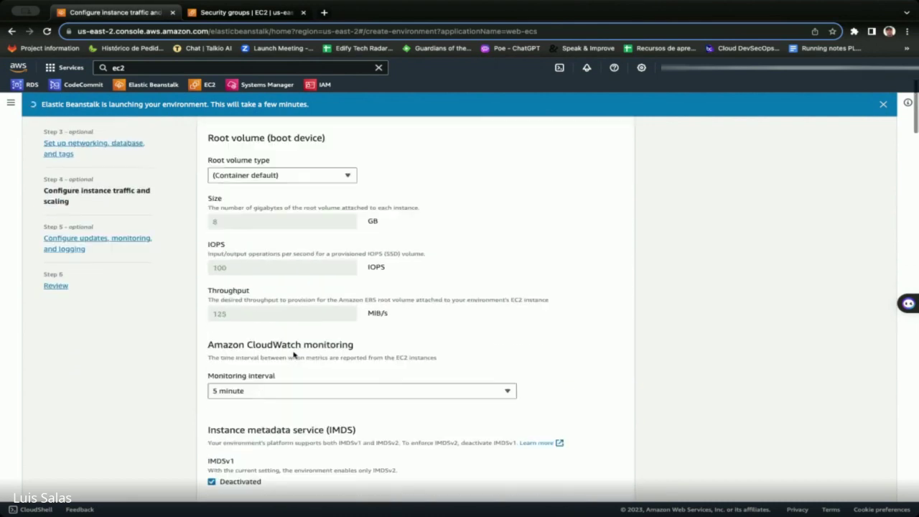
# Step: Select the port80b security group for the environment's EC2 instances, keeping the default root volume settings
pyautogui.scroll(-3, 300, 201)
pyautogui.scroll(-2, 296, 224)
pyautogui.click(223, 322)
pyautogui.scroll(-2, 329, 260)
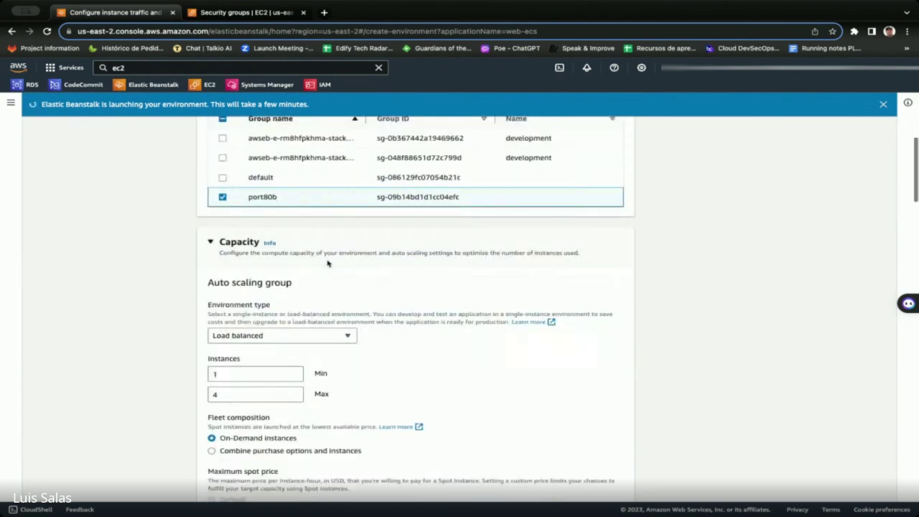
# Step: Keep the load-balanced capacity settings and set the scaling trigger's metric to CPUUtilization with Percent as its unit
pyautogui.scroll(-1, 327, 264)
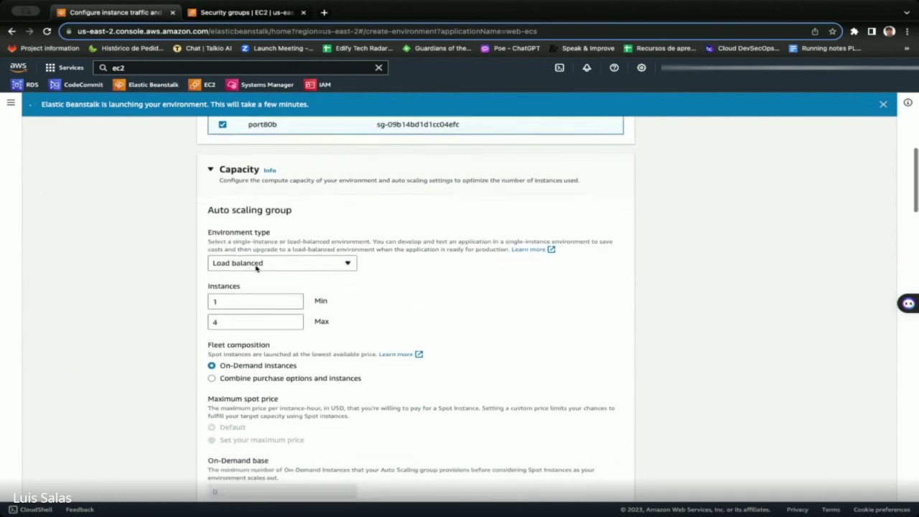
pyautogui.scroll(-3, 257, 269)
pyautogui.scroll(-5, 252, 270)
pyautogui.scroll(1, 251, 270)
pyautogui.scroll(-1, 251, 270)
pyautogui.scroll(-2, 251, 270)
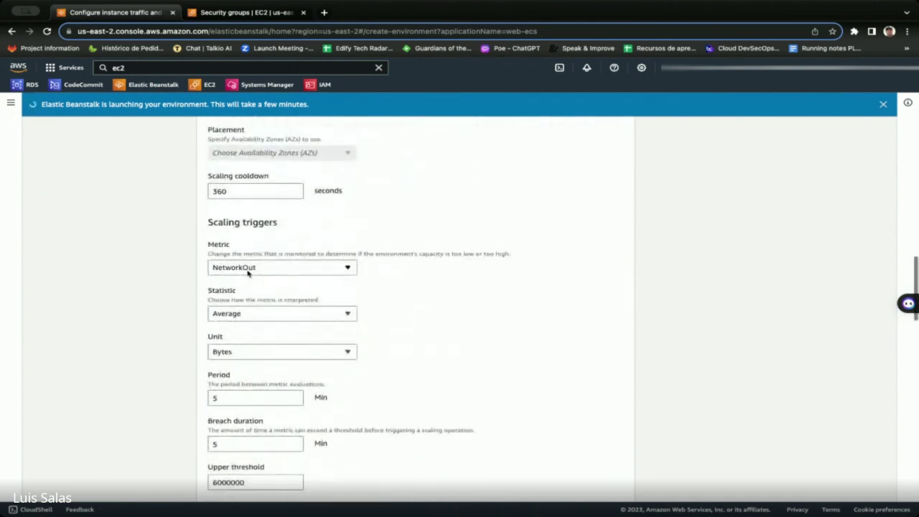
pyautogui.click(250, 268)
pyautogui.click(239, 283)
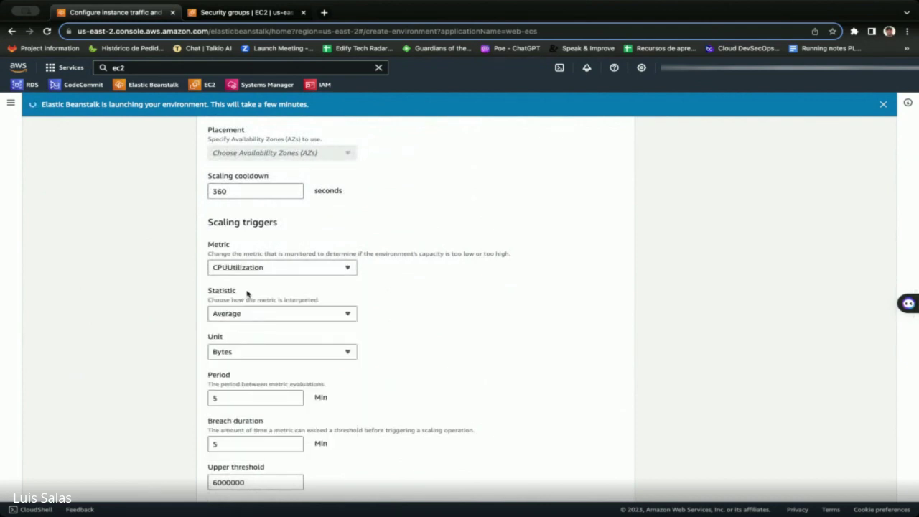
pyautogui.click(242, 352)
pyautogui.click(235, 228)
# Step: Set the scaling trigger's upper threshold to 75 and its lower threshold to 30
pyautogui.scroll(-2, 240, 392)
pyautogui.moveTo(263, 365); pyautogui.dragTo(199, 364)
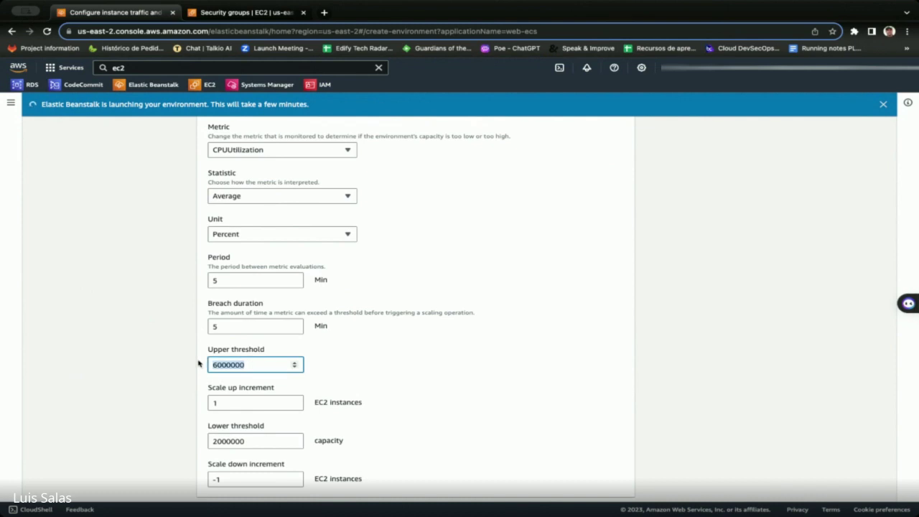
pyautogui.write('75')
pyautogui.click(250, 439)
pyautogui.scroll(-1, 250, 440)
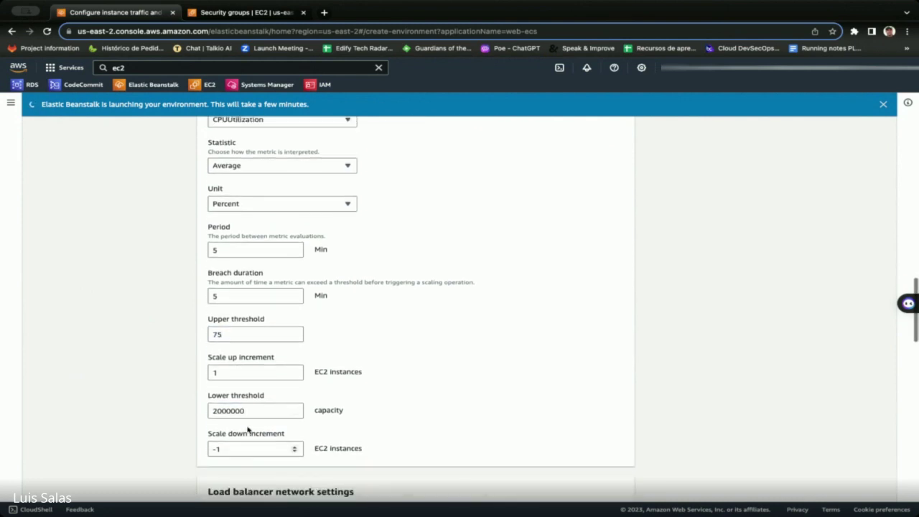
pyautogui.moveTo(287, 411); pyautogui.dragTo(164, 411)
pyautogui.write('30')
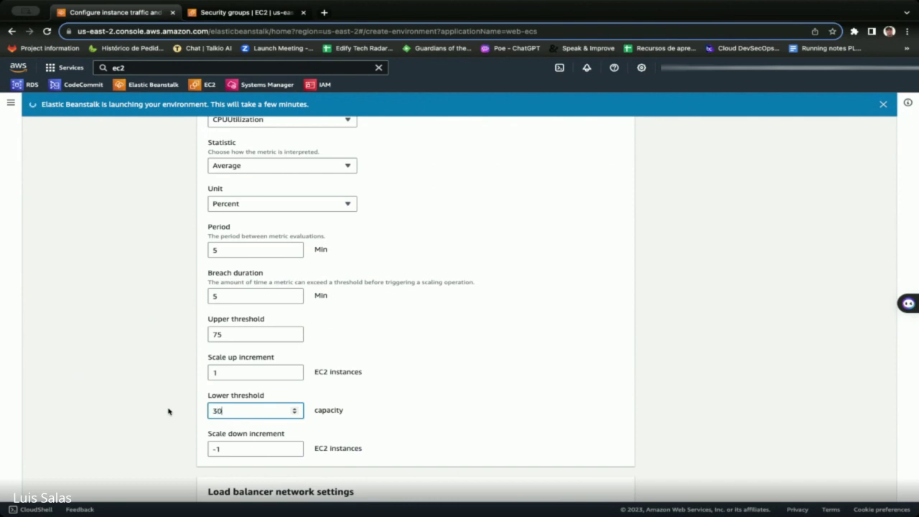
# Step: Keep the public, dedicated application load balancer and its selected subnets, and continue to updates, monitoring and logging
pyautogui.scroll(-5, 404, 429)
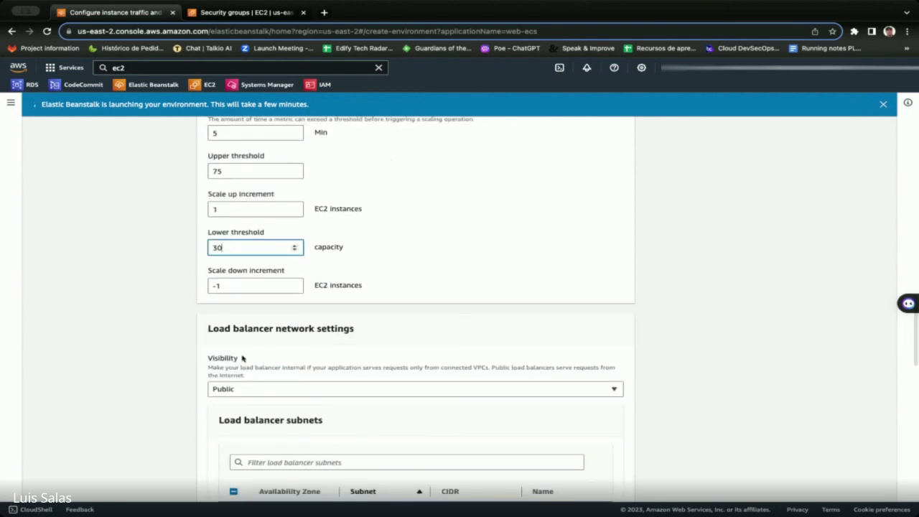
pyautogui.scroll(-1, 216, 405)
pyautogui.scroll(-3, 236, 394)
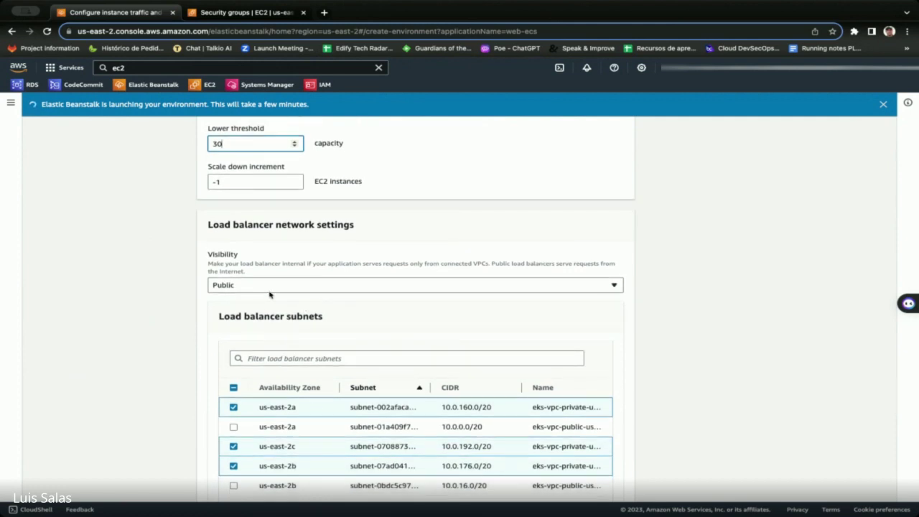
pyautogui.scroll(-1, 280, 381)
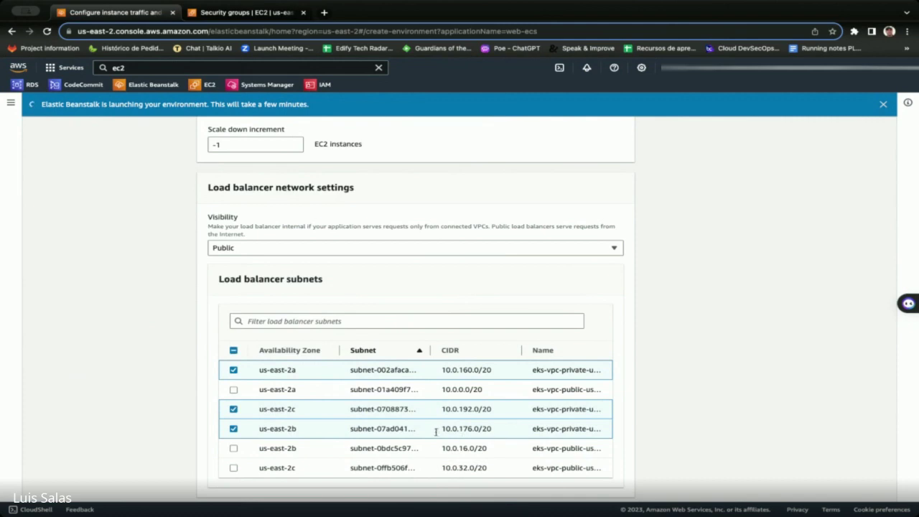
pyautogui.scroll(-1, 373, 431)
pyautogui.scroll(-10, 373, 431)
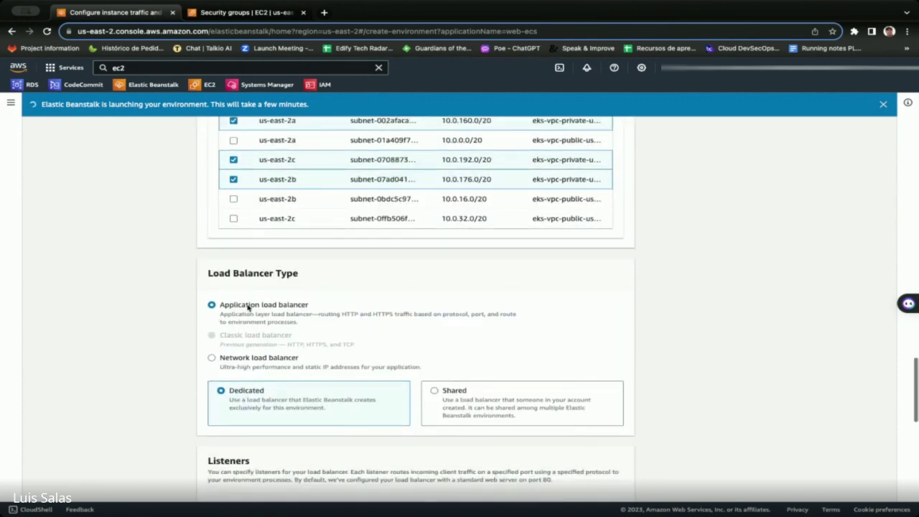
pyautogui.scroll(-6, 255, 349)
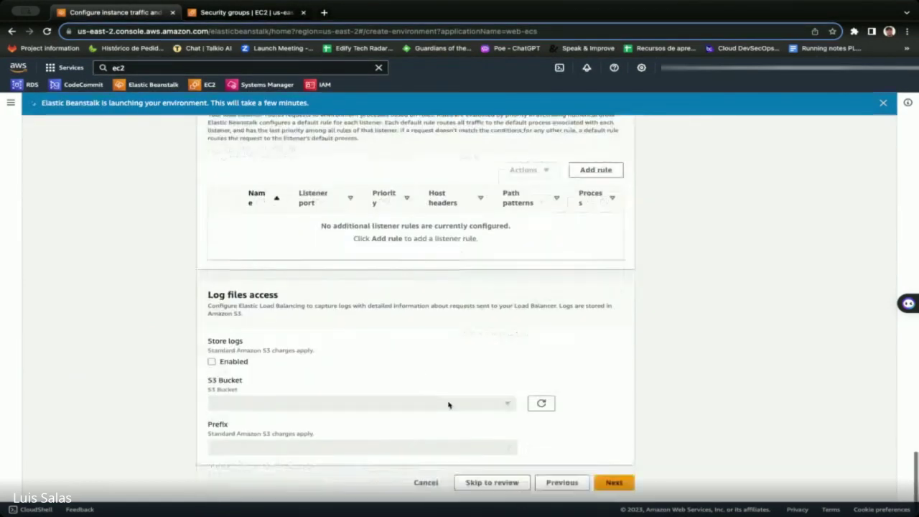
pyautogui.click(617, 484)
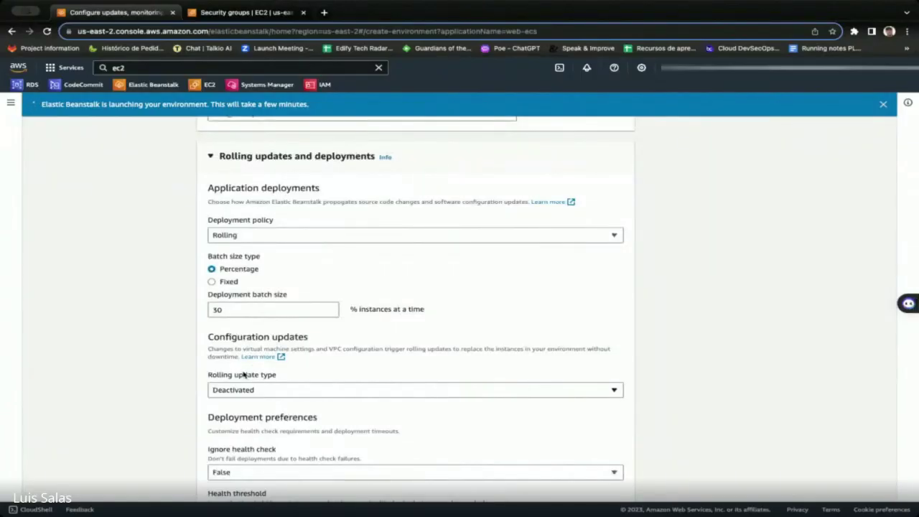
# Step: Review the deployment policy options, keep Rolling and the default platform software settings, and proceed to create the develop environment
pyautogui.click(261, 236)
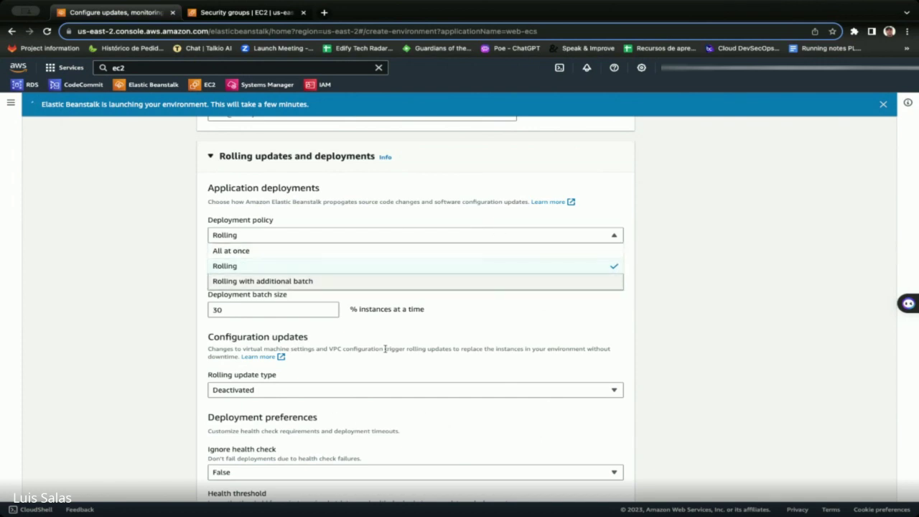
pyautogui.scroll(-15, 287, 351)
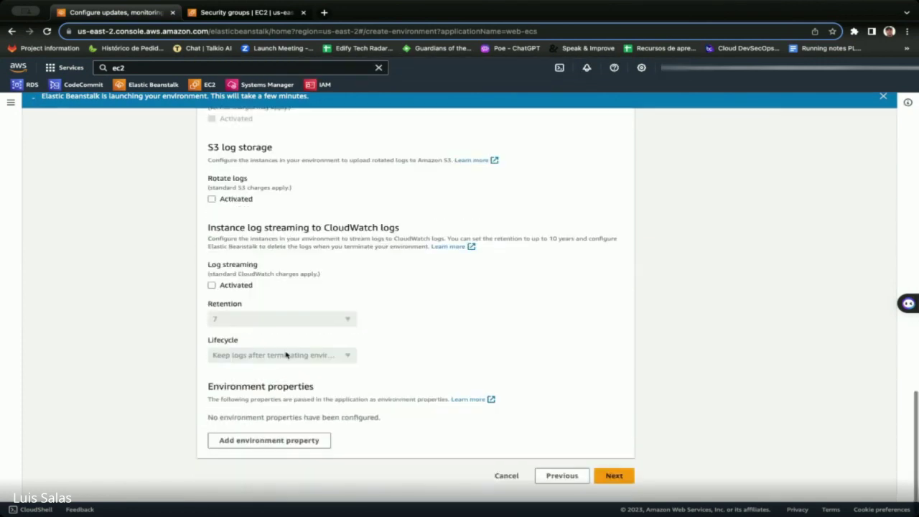
pyautogui.scroll(10, 537, 376)
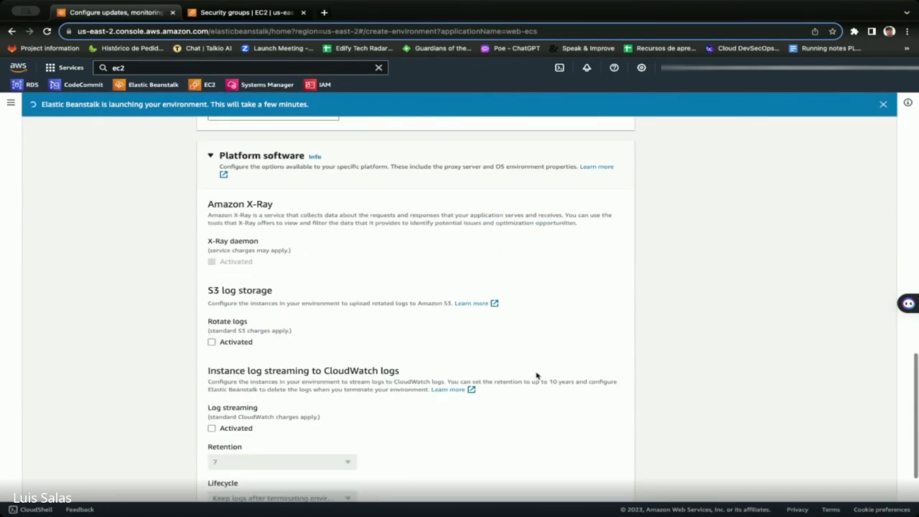
pyautogui.scroll(-10, 536, 375)
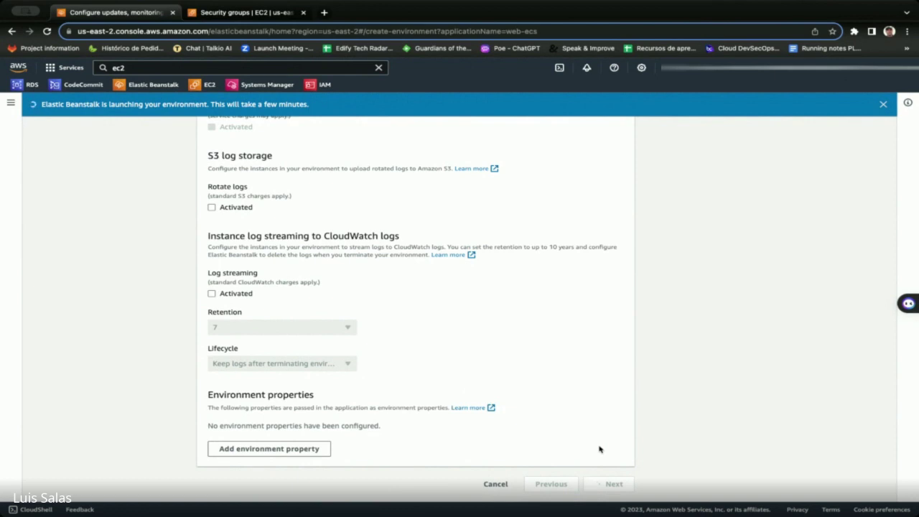
pyautogui.scroll(-10, 600, 450)
pyautogui.scroll(-10, 600, 450)
pyautogui.click(610, 484)
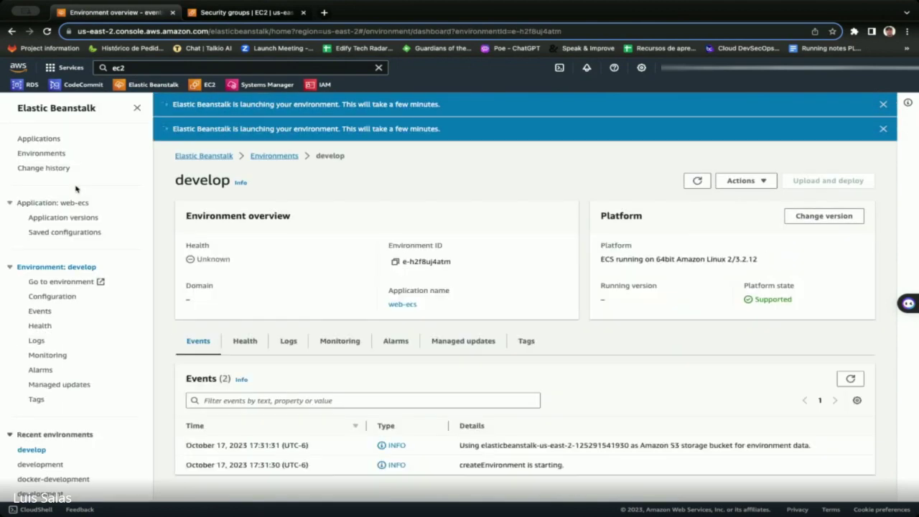
# Step: Check the applications and environments lists, and examine the launch events of web-service's development environment
pyautogui.click(45, 140)
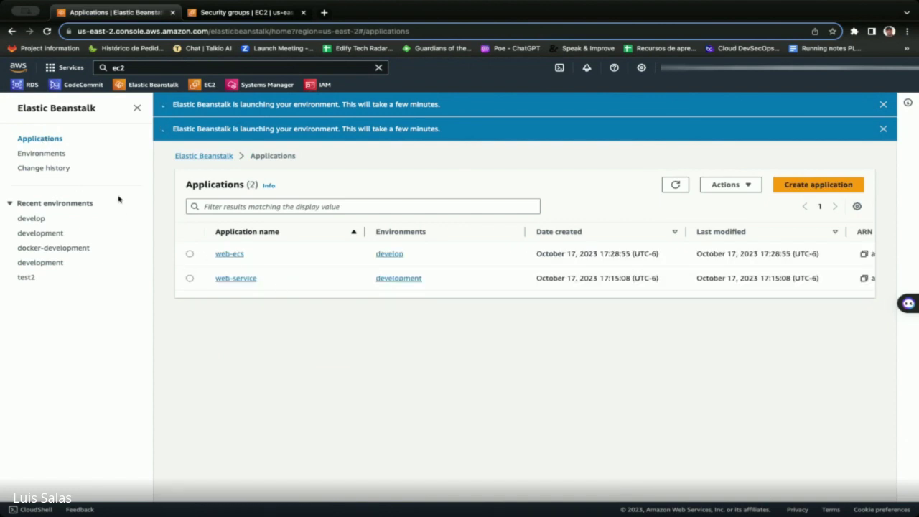
pyautogui.click(42, 153)
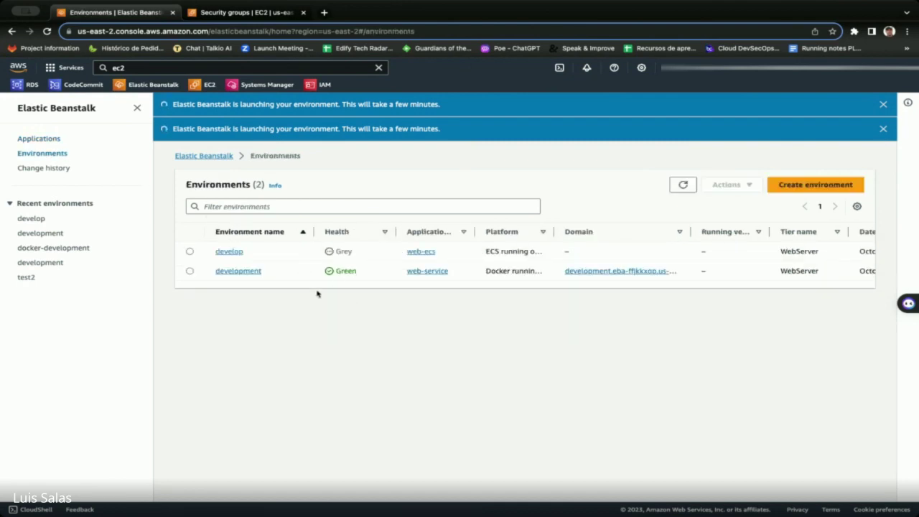
pyautogui.click(236, 271)
pyautogui.scroll(-1, 374, 306)
pyautogui.scroll(-2, 375, 307)
pyautogui.scroll(3, 375, 307)
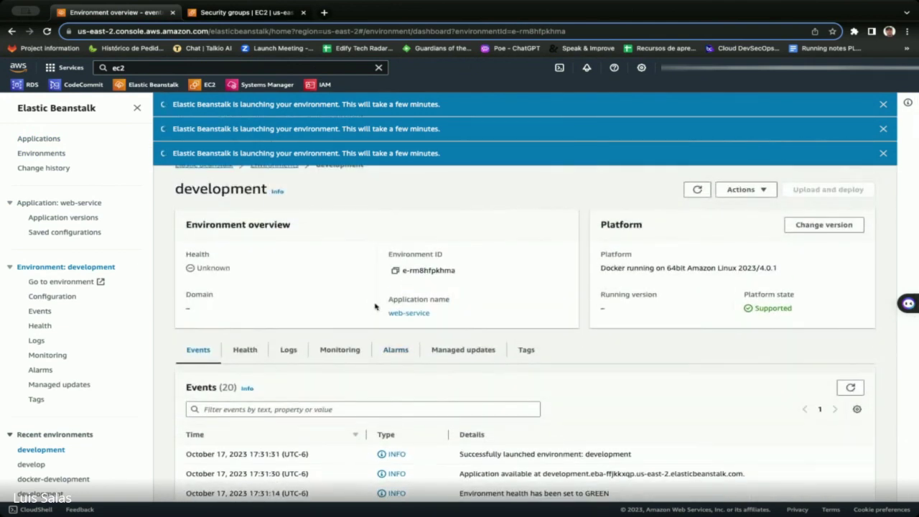
pyautogui.scroll(-2, 375, 307)
pyautogui.scroll(1, 375, 307)
pyautogui.scroll(1, 375, 307)
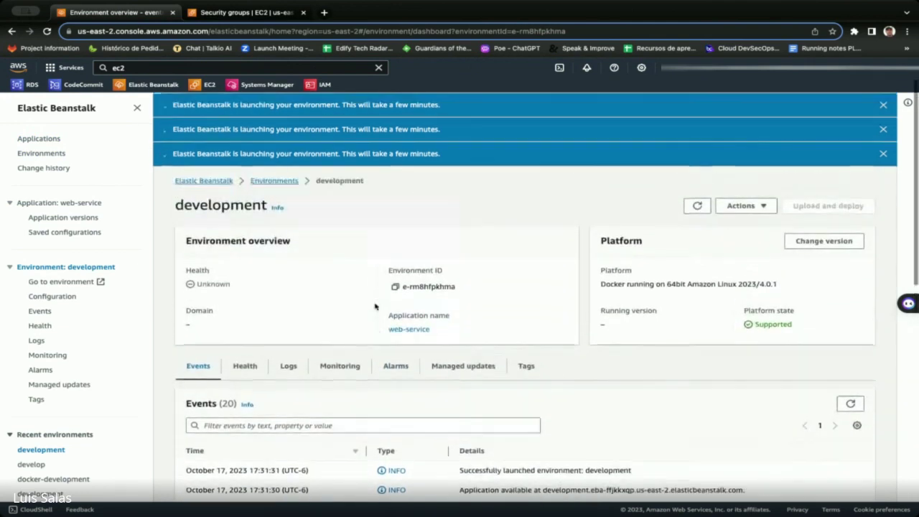
pyautogui.scroll(-4, 277, 255)
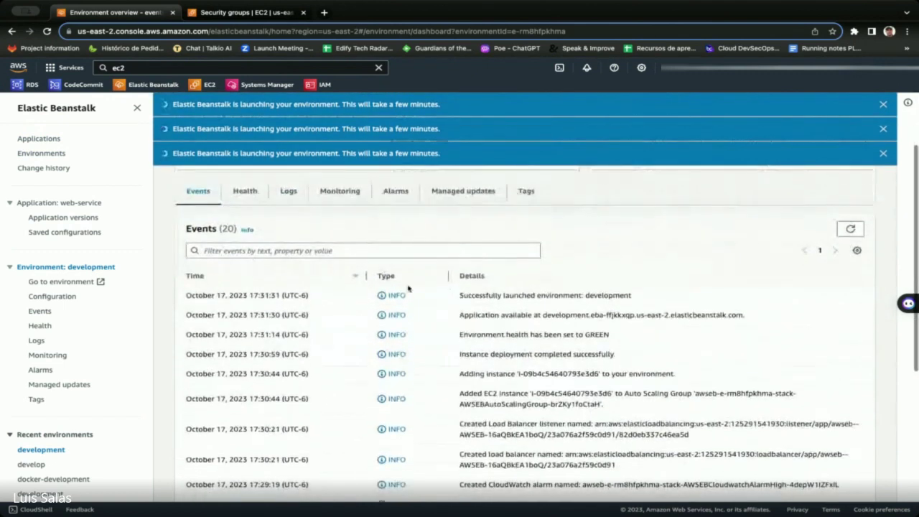
pyautogui.scroll(5, 286, 289)
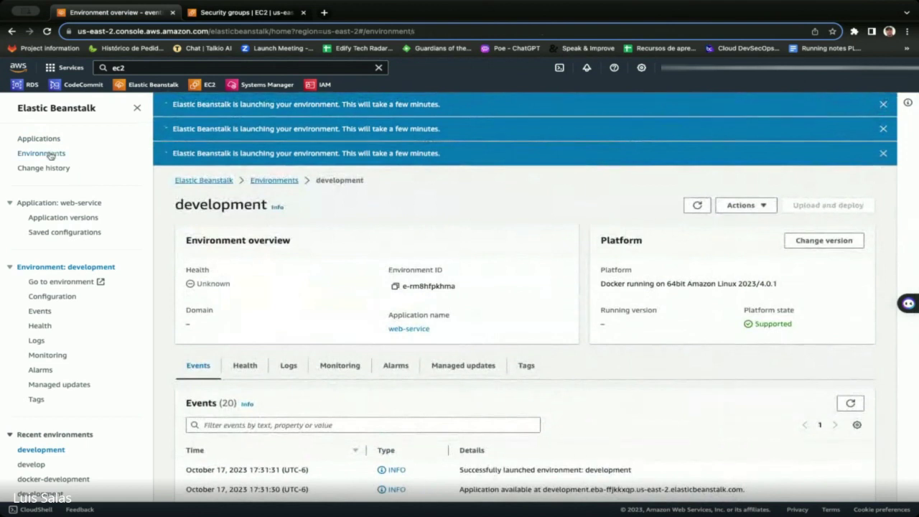
# Step: Open the development environment's domain from the environments list to check its sample page, and return to the list
pyautogui.click(50, 153)
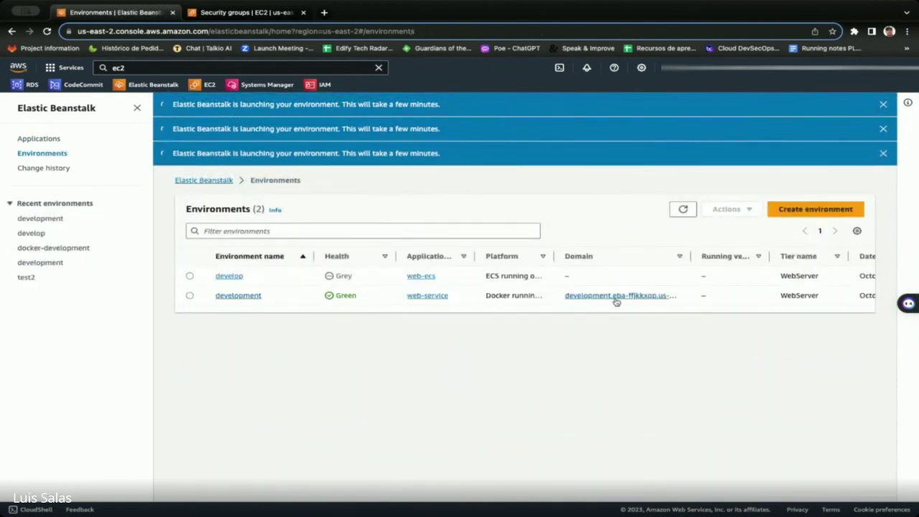
pyautogui.click(612, 300)
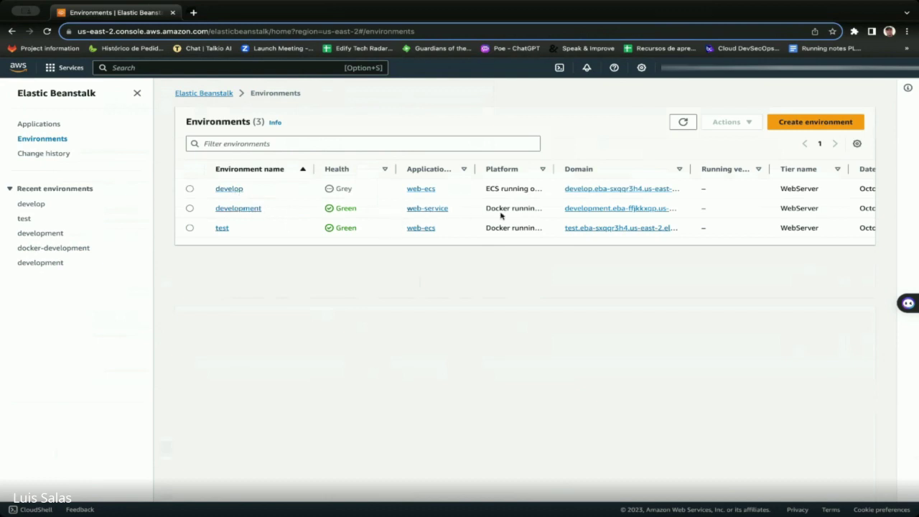
pyautogui.moveTo(691, 175); pyautogui.dragTo(811, 177)
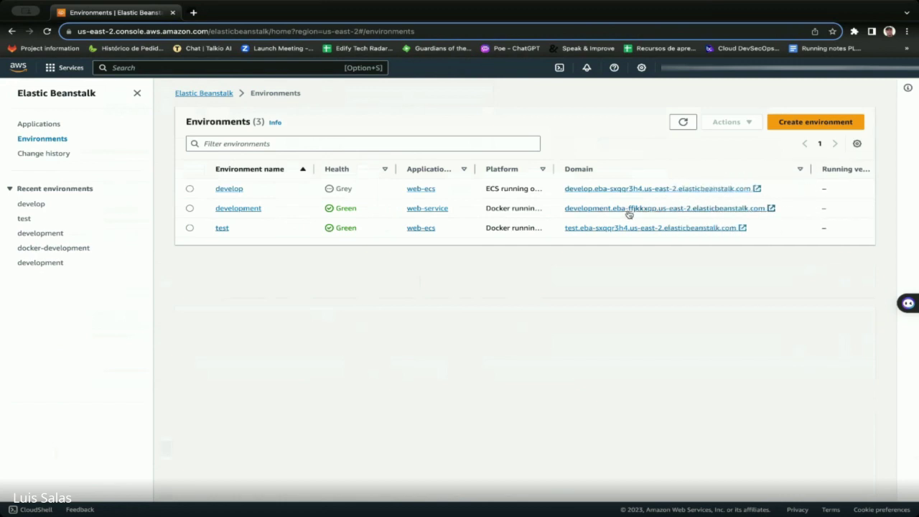
pyautogui.click(577, 213)
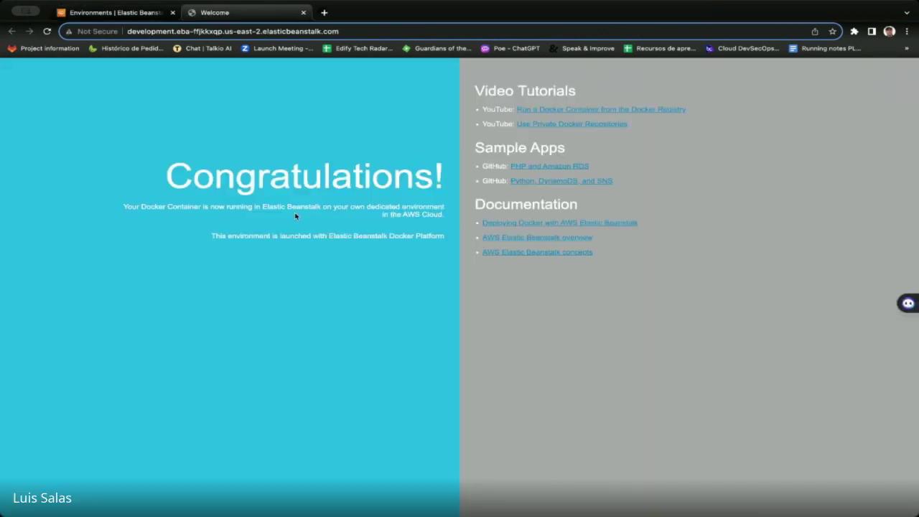
pyautogui.click(149, 16)
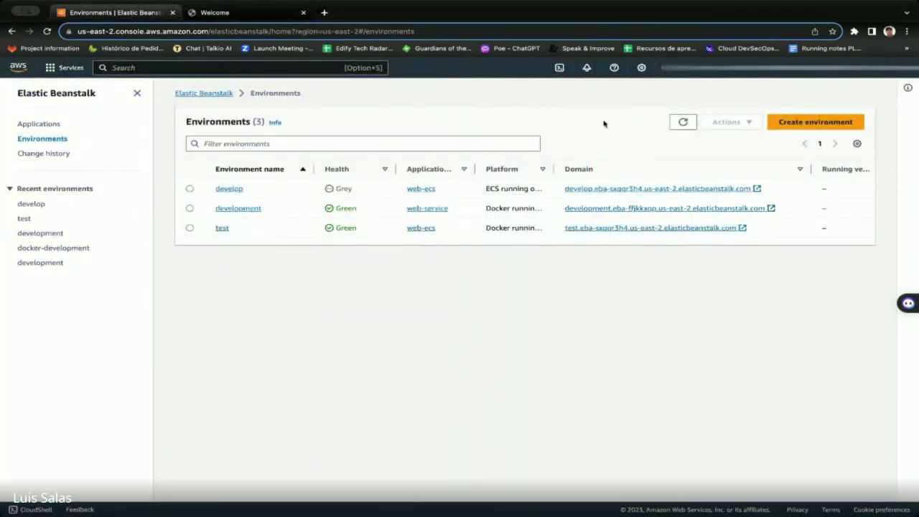
# Step: Refresh the environments list and open the develop environment's domain
pyautogui.click(683, 123)
pyautogui.click(684, 125)
pyautogui.click(683, 126)
pyautogui.click(586, 193)
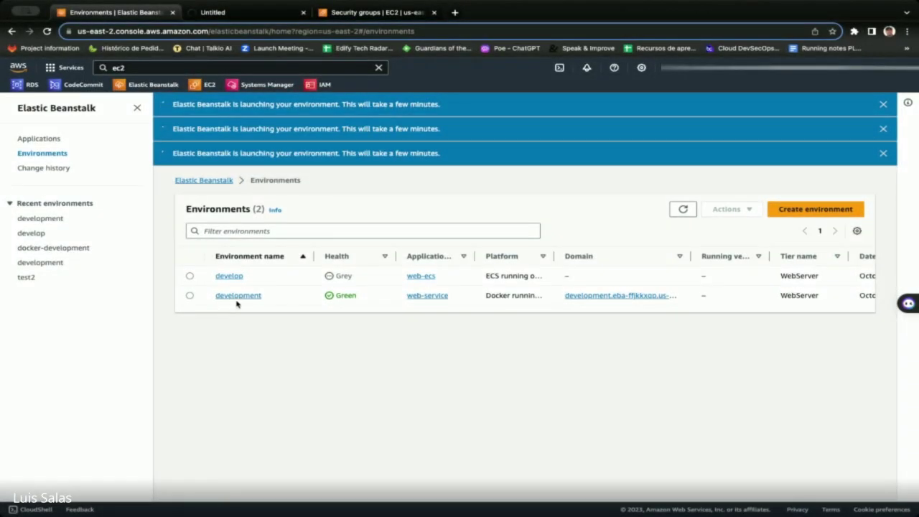
# Step: Switch to the EC2 dashboard and list the running instances
pyautogui.click(394, 15)
pyautogui.click(159, 108)
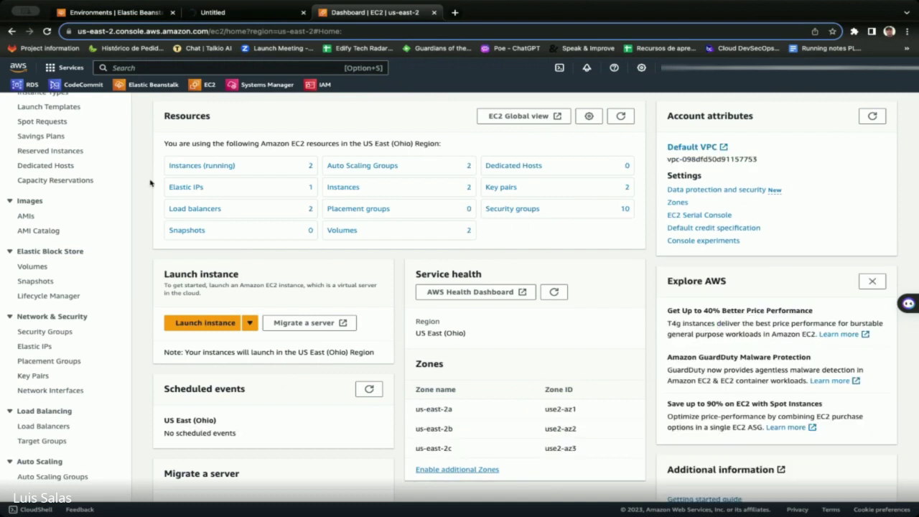
pyautogui.click(202, 165)
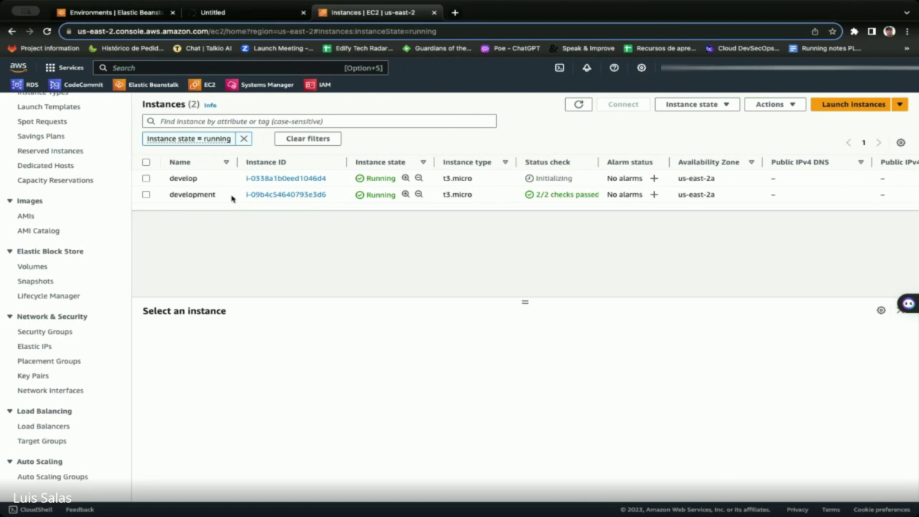
# Step: Connect to the development instance through Session Manager and switch to the root user with sudo su -
pyautogui.click(146, 197)
pyautogui.click(622, 104)
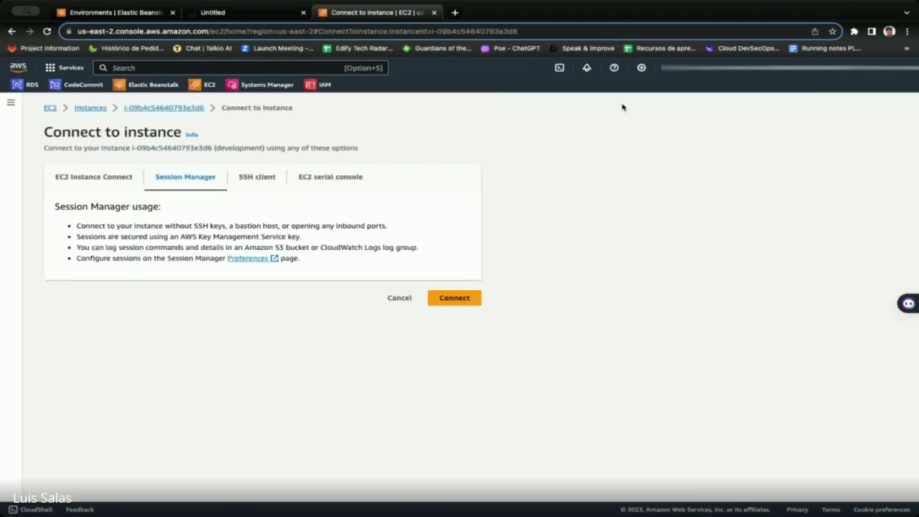
pyautogui.click(474, 301)
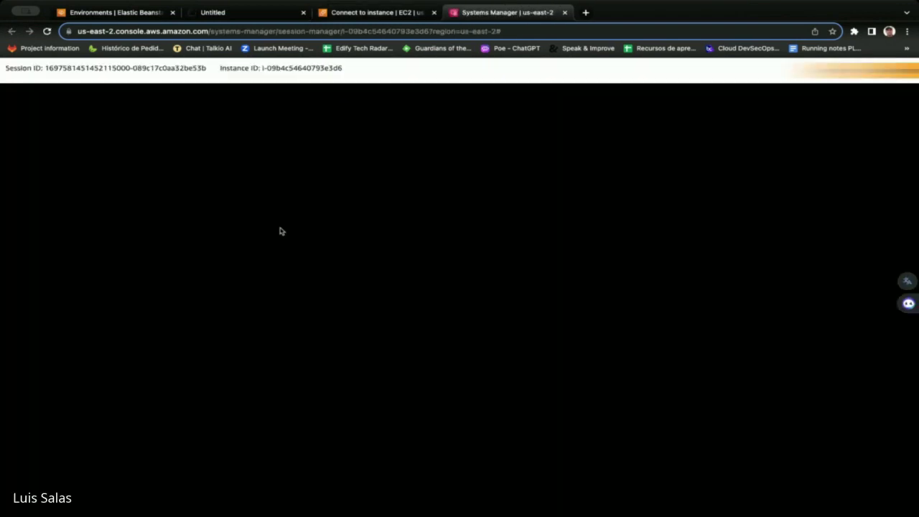
pyautogui.write('sudo su -')
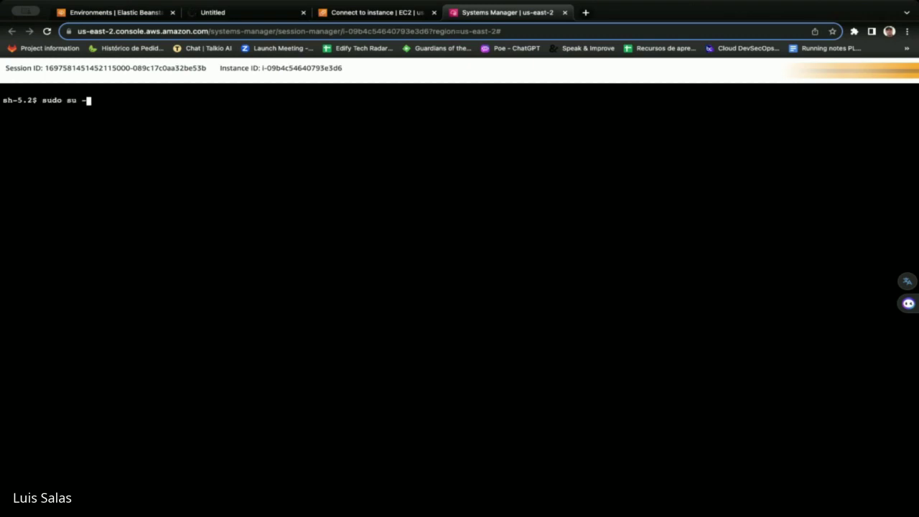
pyautogui.press('Return')
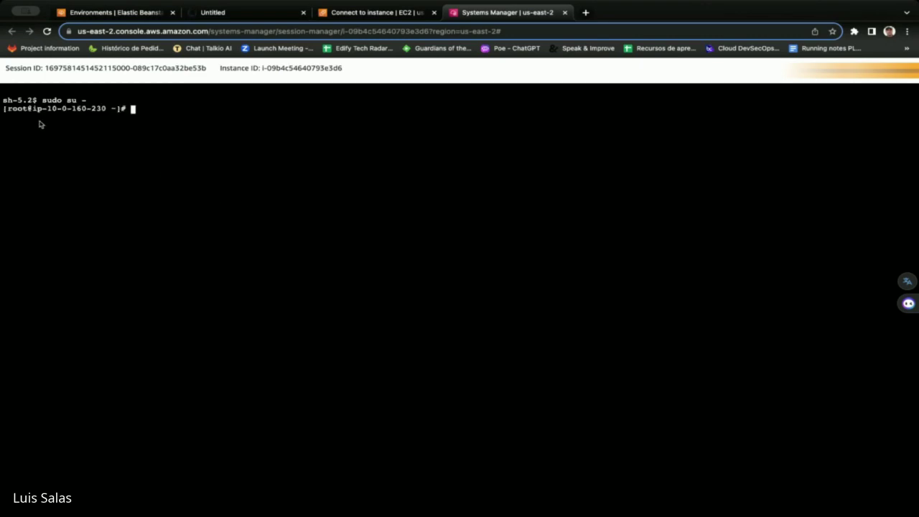
# Step: List the running Docker containers on the development instance with docker ps and examine the container's command
pyautogui.write('docker ps')
pyautogui.press('Return')
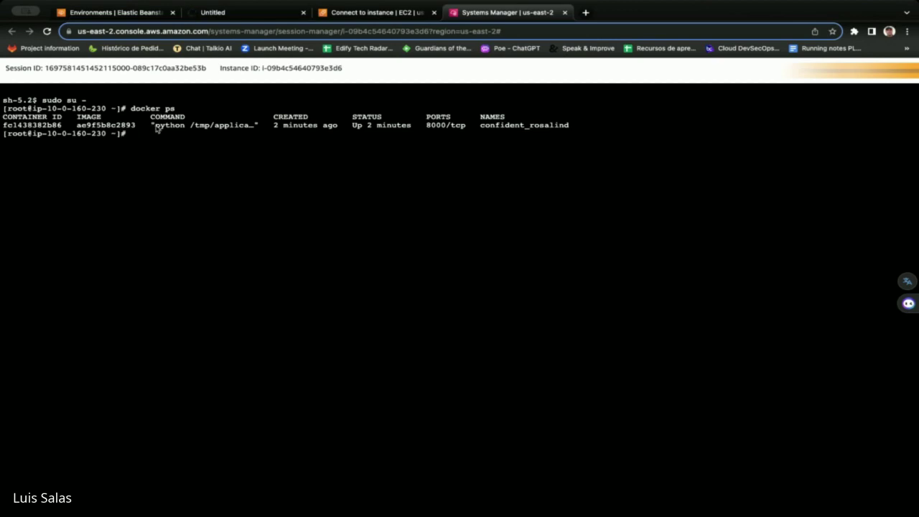
pyautogui.moveTo(157, 128); pyautogui.dragTo(254, 129)
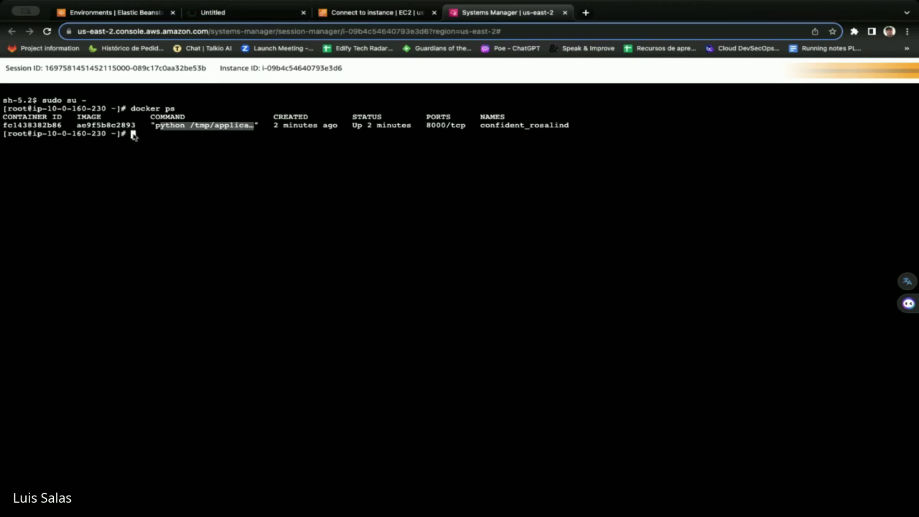
pyautogui.click(133, 136)
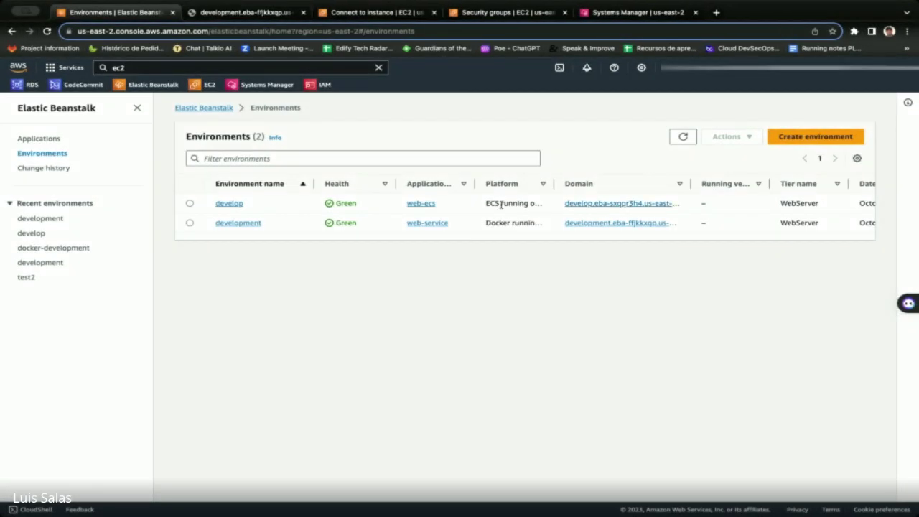
# Step: Check the environments list, switch to Elastic Container Service, and open the develop environment's cluster
pyautogui.hscroll(1, 546, 205)
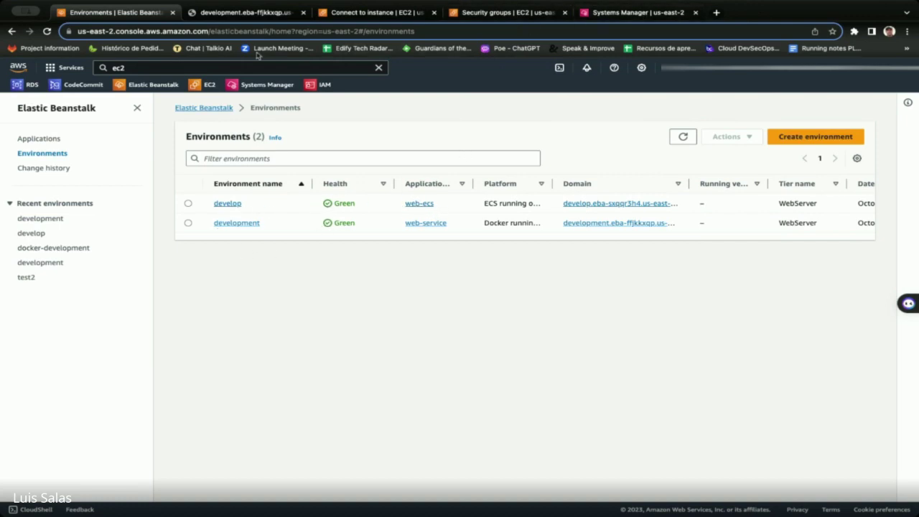
pyautogui.click(189, 66)
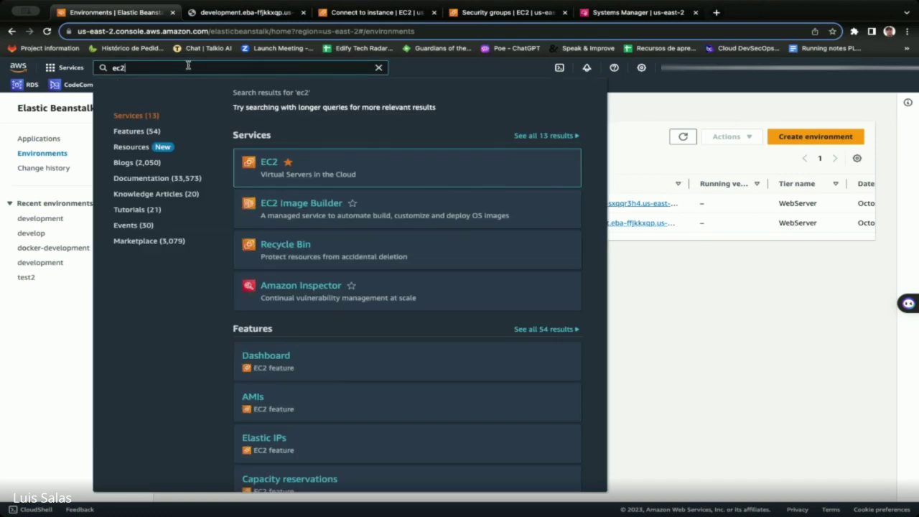
pyautogui.press('Return')
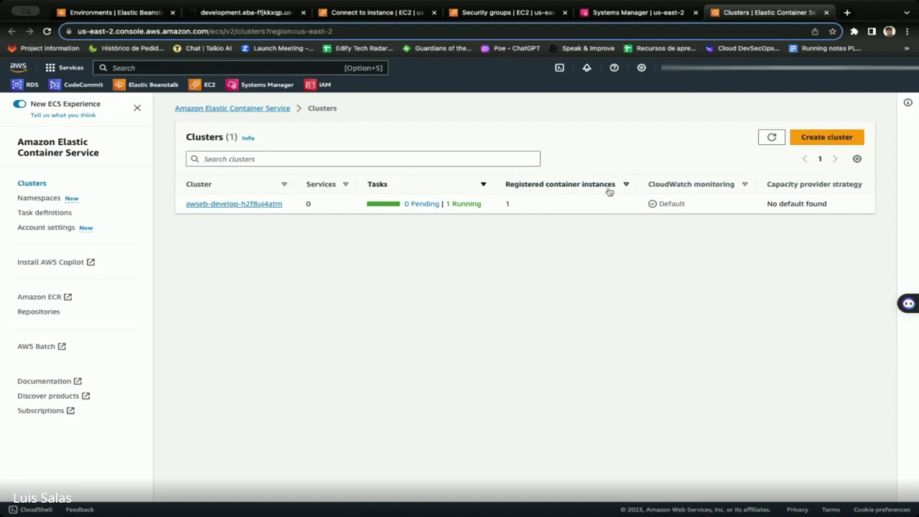
pyautogui.click(248, 205)
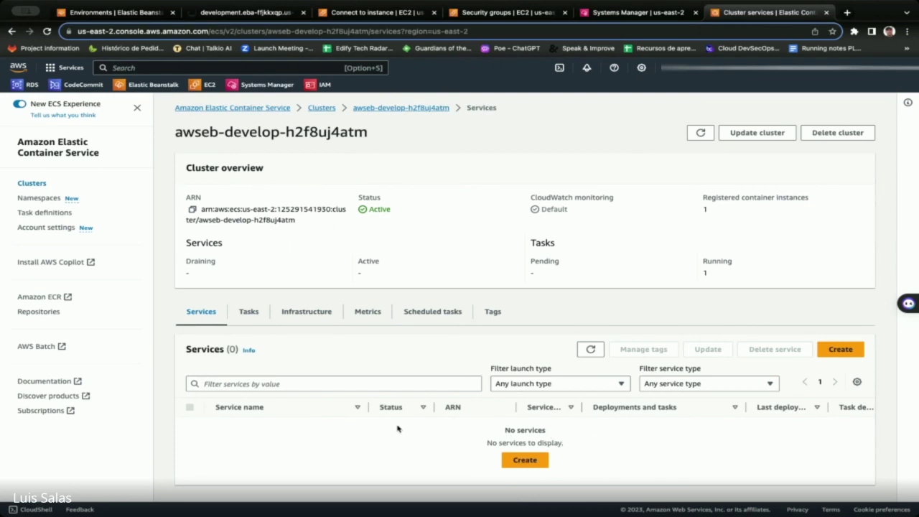
# Step: Open the cluster's running task and examine its configuration and containers
pyautogui.click(246, 311)
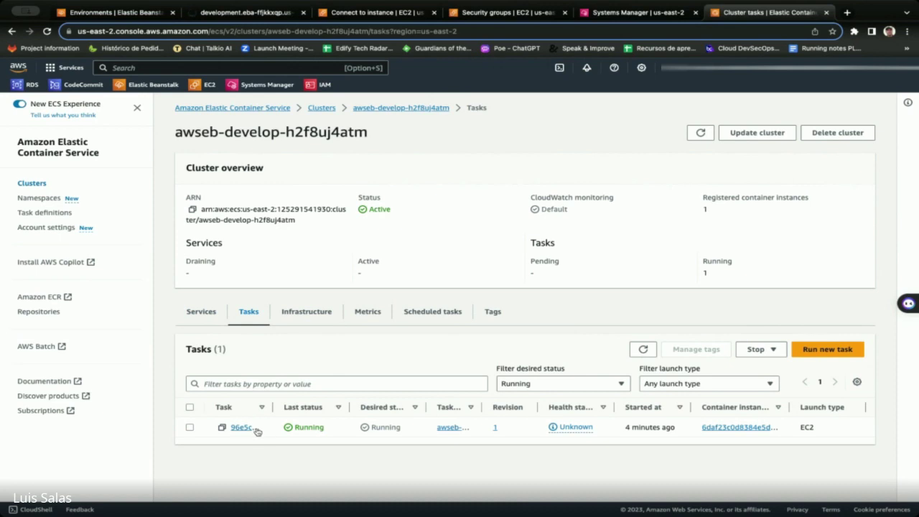
pyautogui.click(243, 428)
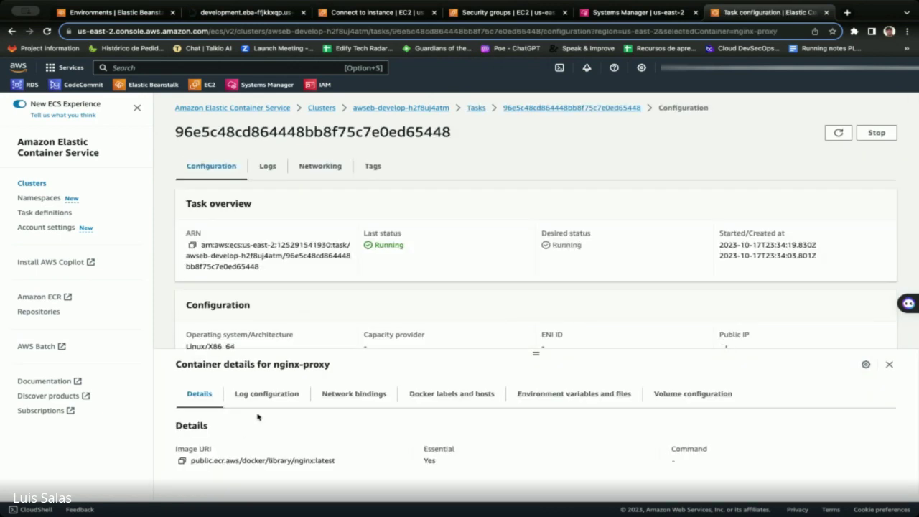
pyautogui.scroll(-2, 596, 234)
pyautogui.scroll(-6, 595, 234)
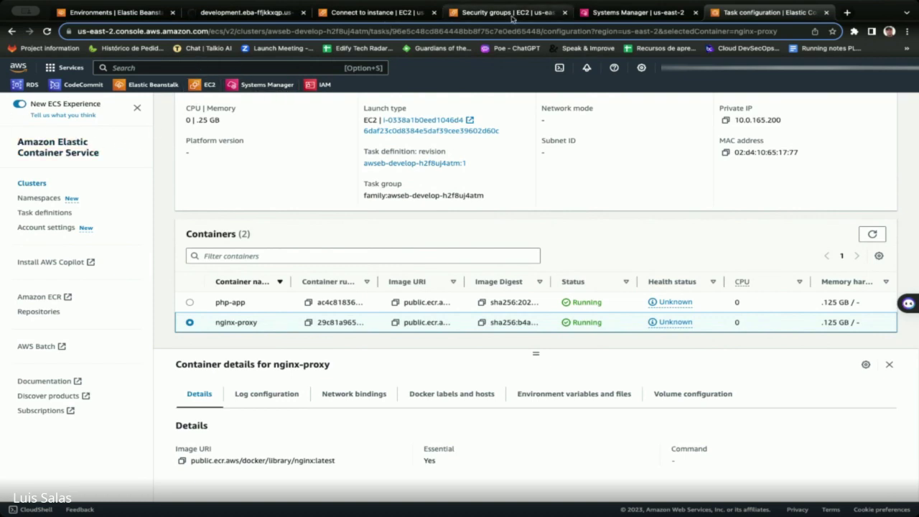
# Step: Return to the EC2 instances list and connect to the develop instance through Session Manager
pyautogui.click(388, 13)
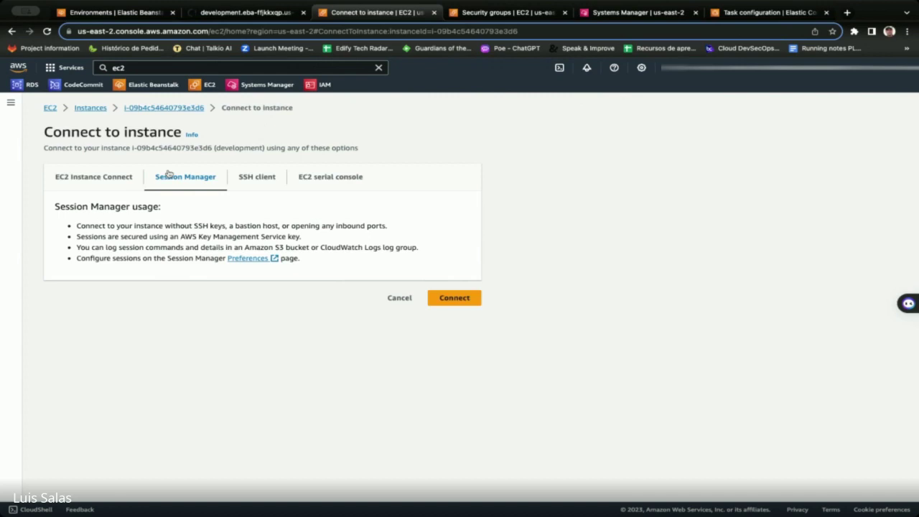
pyautogui.click(92, 113)
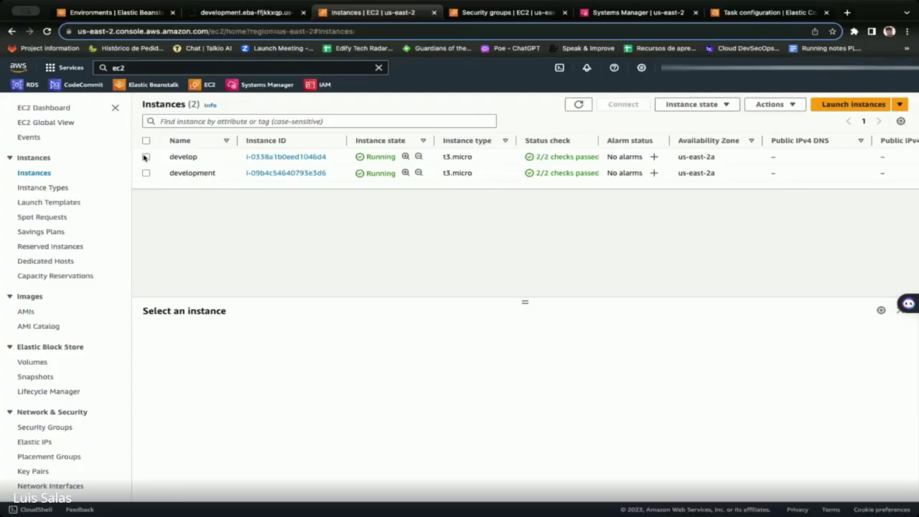
pyautogui.click(146, 156)
pyautogui.click(623, 105)
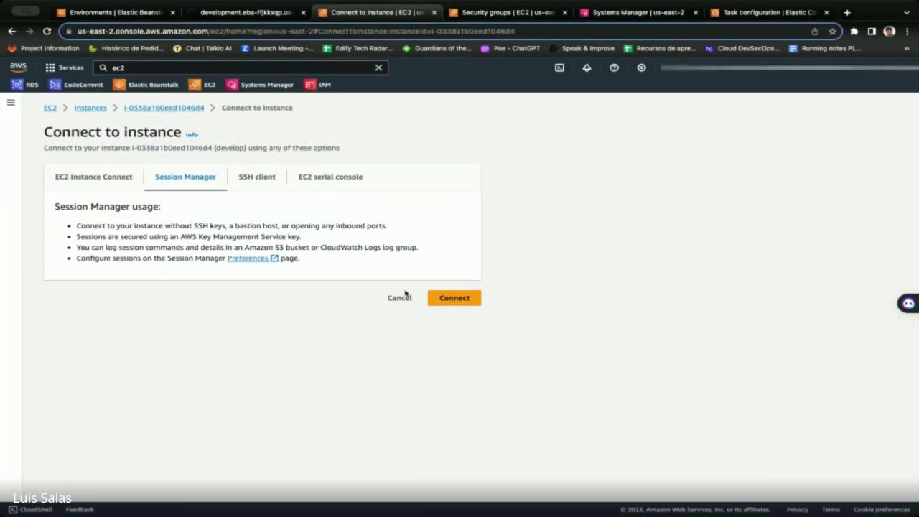
pyautogui.click(456, 298)
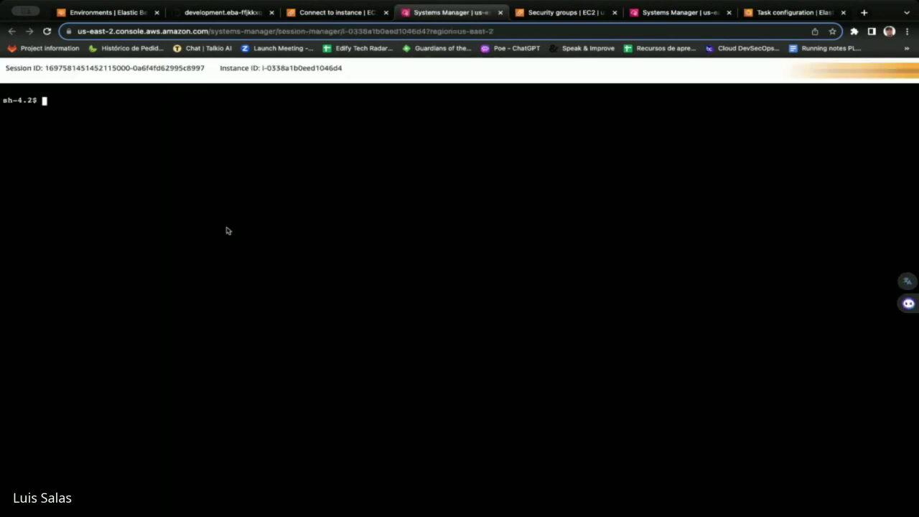
# Step: Switch to root with sudo su -, list the running containers with docker ps, and examine their images
pyautogui.write('sudo')
pyautogui.write('su -')
pyautogui.press('Return')
pyautogui.write('docker ps')
pyautogui.press('Return')
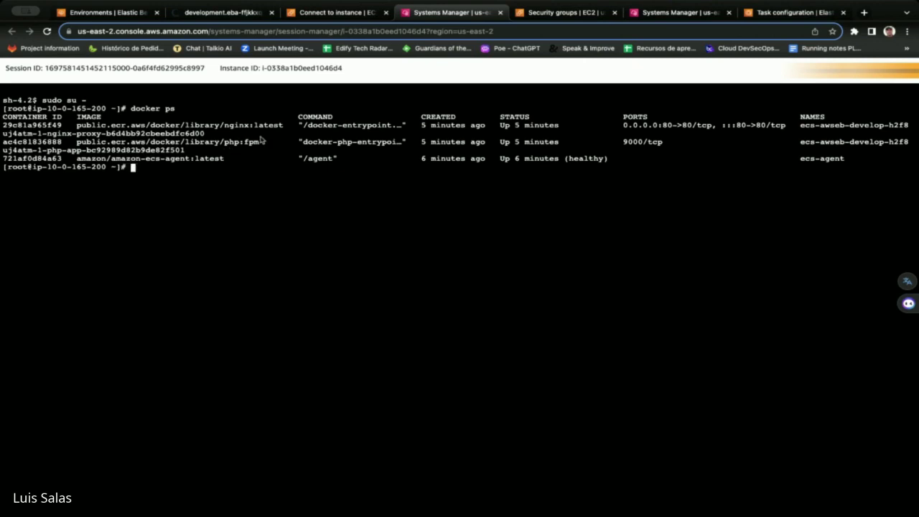
pyautogui.moveTo(260, 142); pyautogui.dragTo(230, 143)
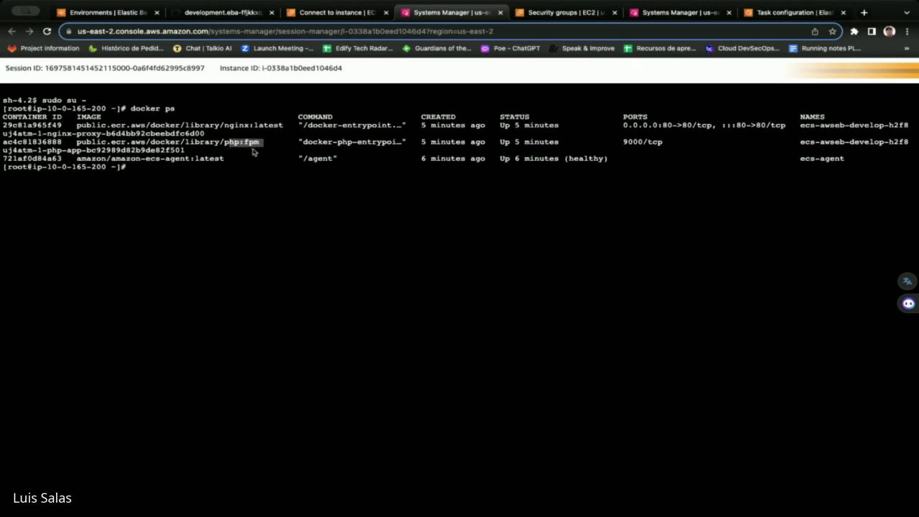
pyautogui.moveTo(293, 126); pyautogui.dragTo(227, 126)
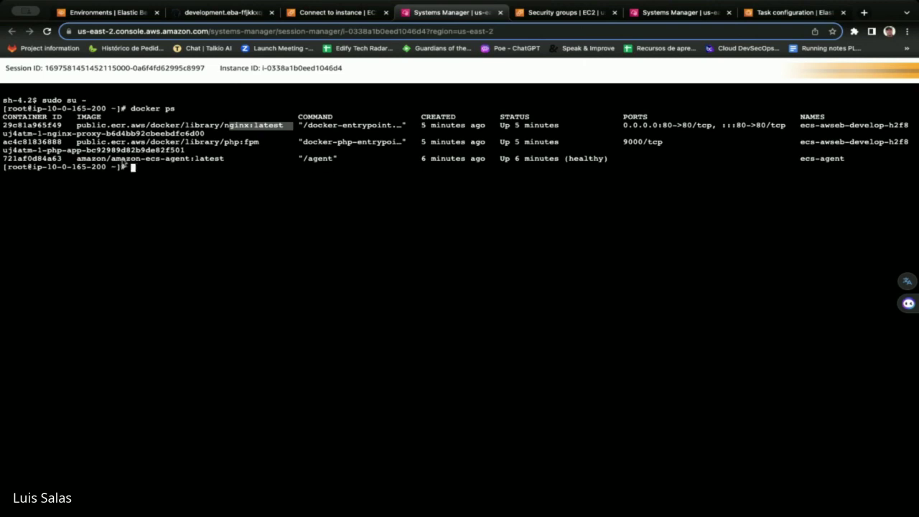
pyautogui.moveTo(113, 161); pyautogui.dragTo(237, 164)
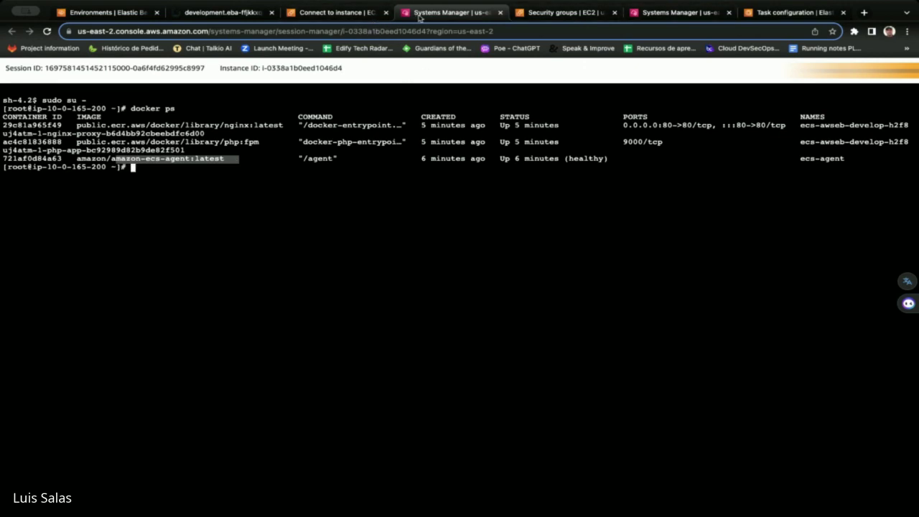
# Step: Return to the develop cluster in Elastic Container Service and examine the container instances in its infrastructure
pyautogui.click(337, 13)
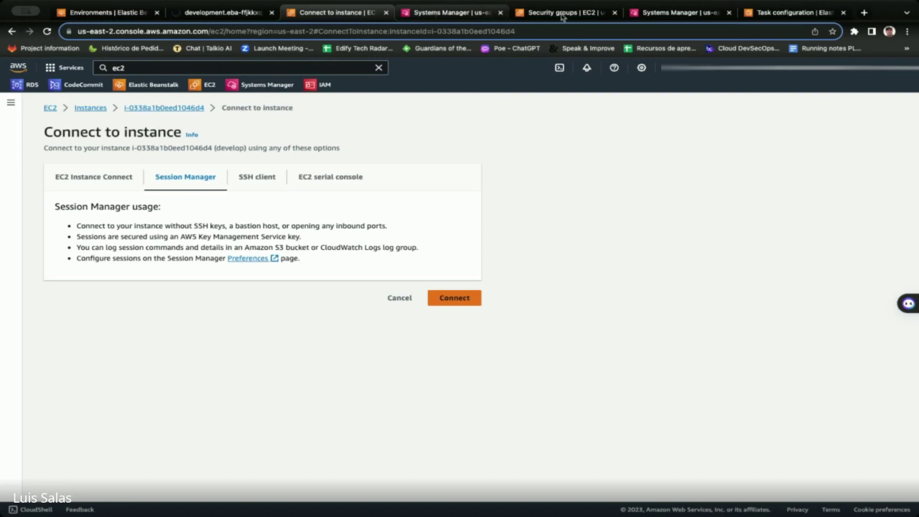
pyautogui.click(774, 13)
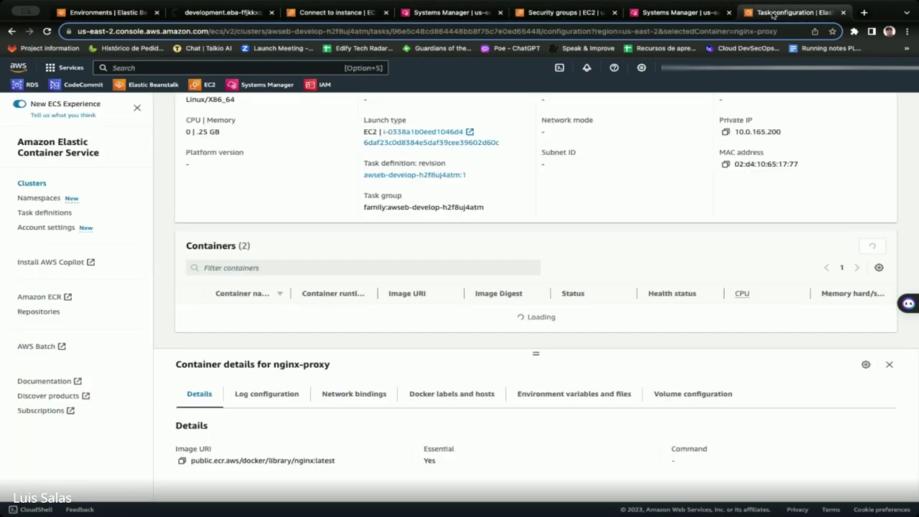
pyautogui.click(31, 184)
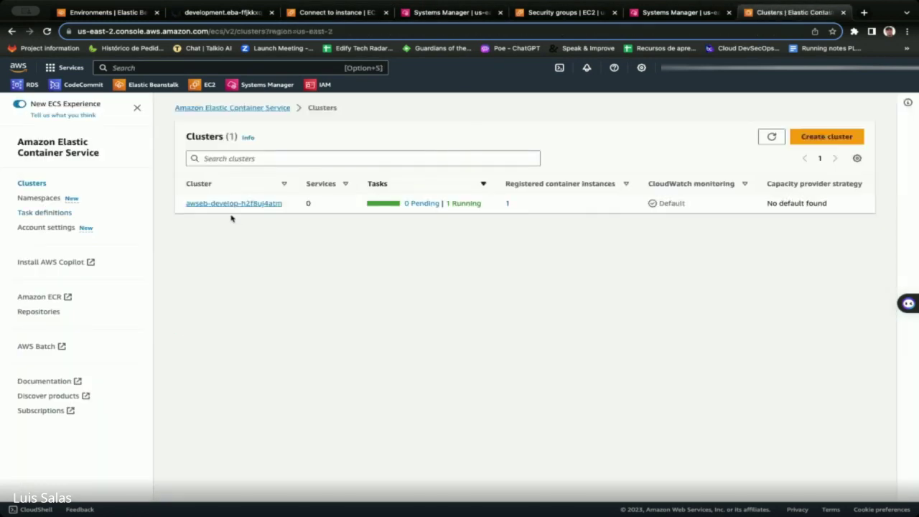
pyautogui.click(238, 204)
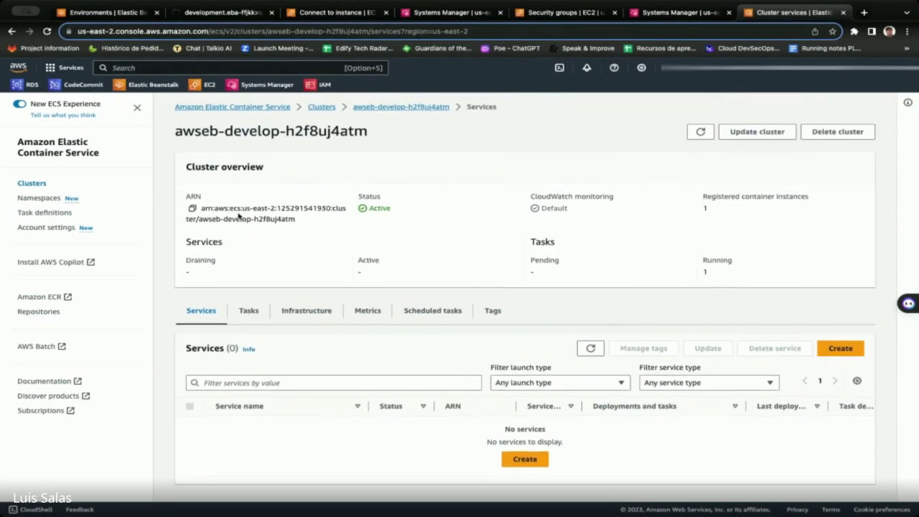
pyautogui.click(305, 314)
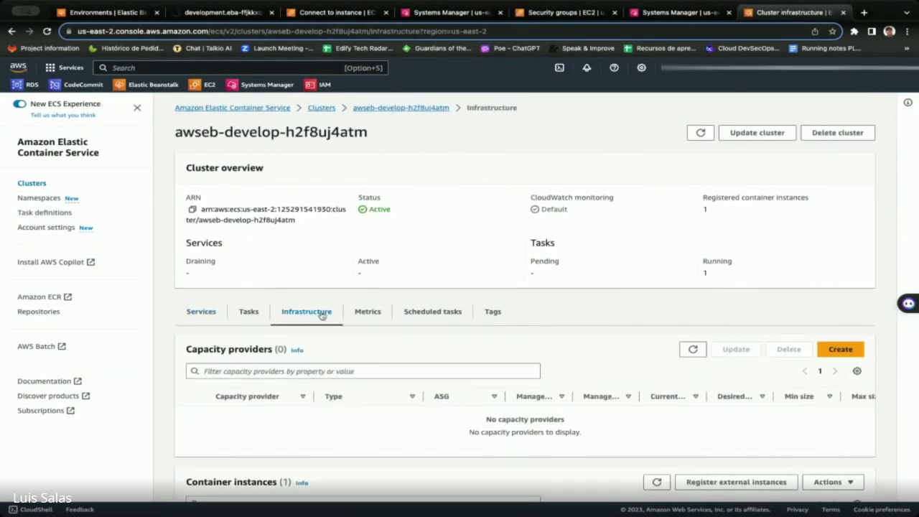
pyautogui.scroll(-2, 587, 292)
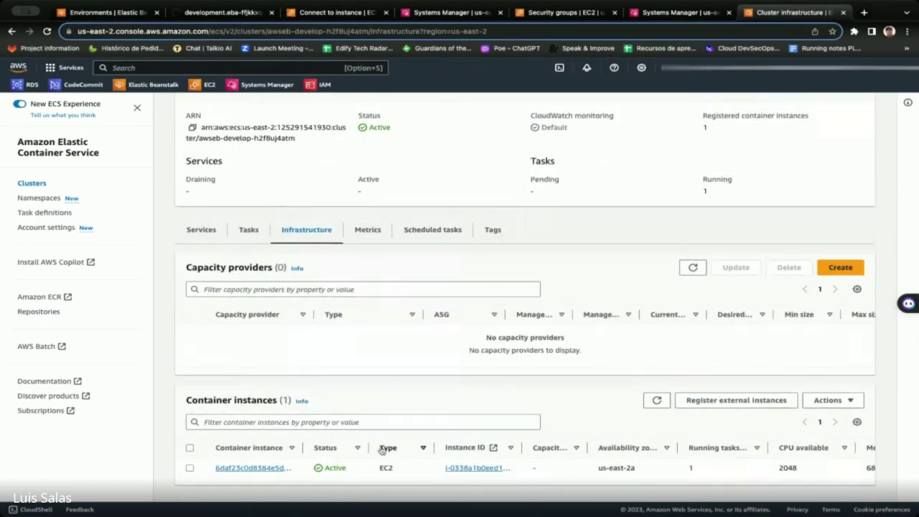
pyautogui.moveTo(185, 400); pyautogui.dragTo(281, 403)
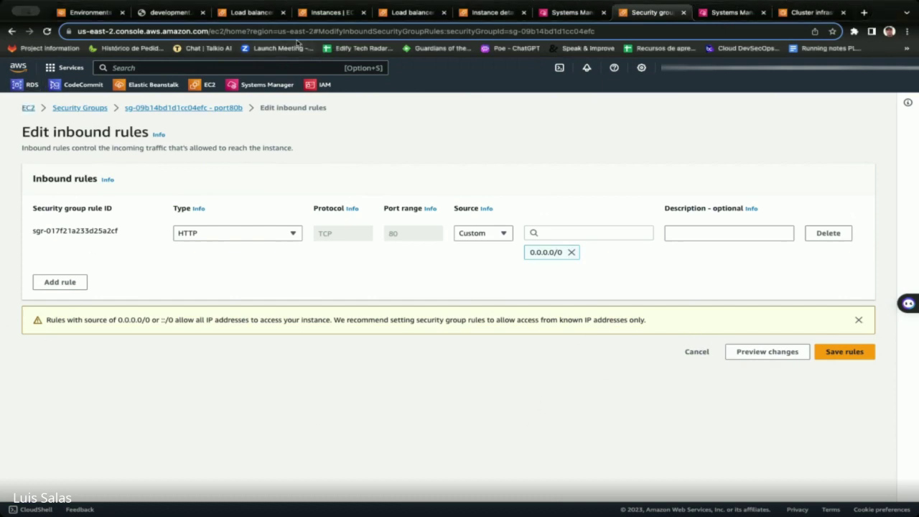
# Step: From the develop instance's details page, search the services for ecs and open Elastic Container Service
pyautogui.click(488, 13)
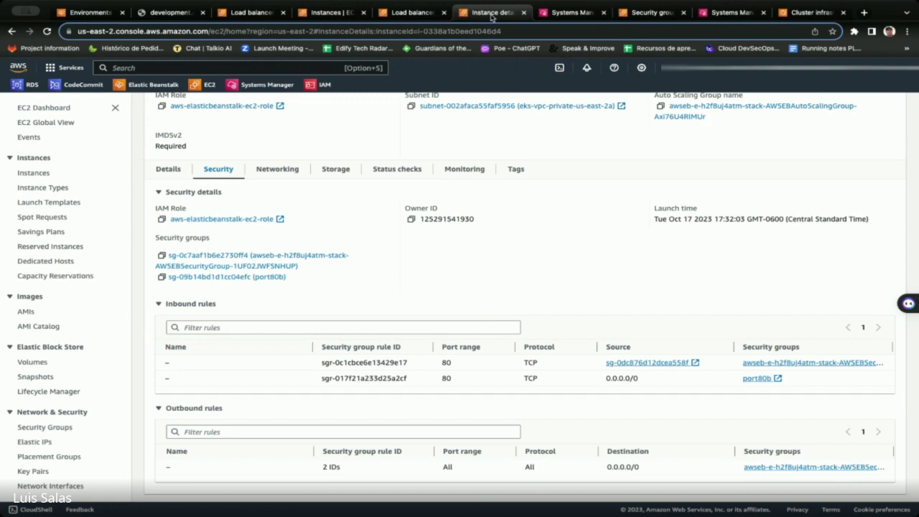
pyautogui.click(130, 68)
pyautogui.write('ecs')
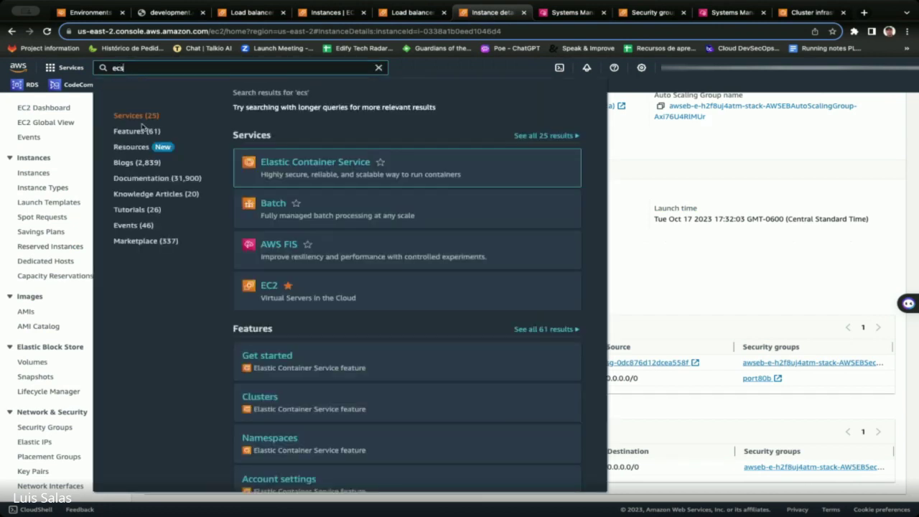
pyautogui.click(287, 163)
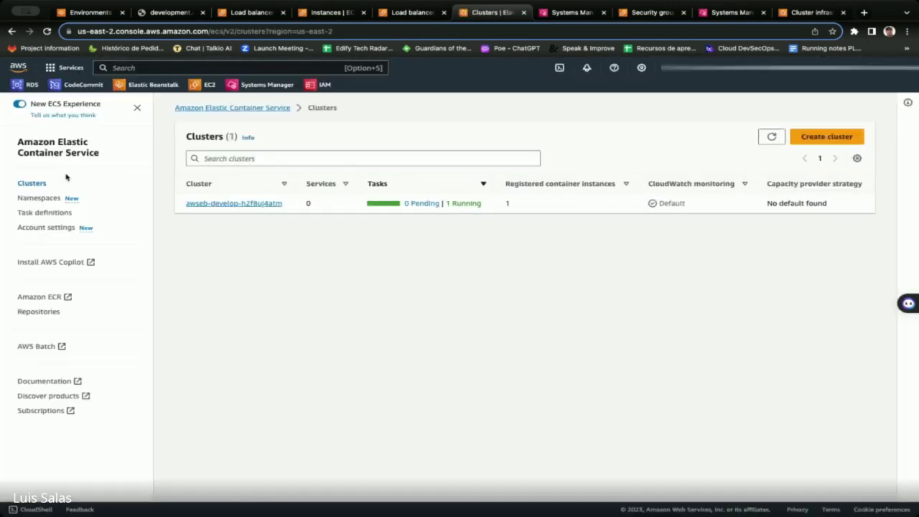
# Step: Open Amazon ECR from Elastic Container Service and examine its option to create a repository
pyautogui.click(45, 299)
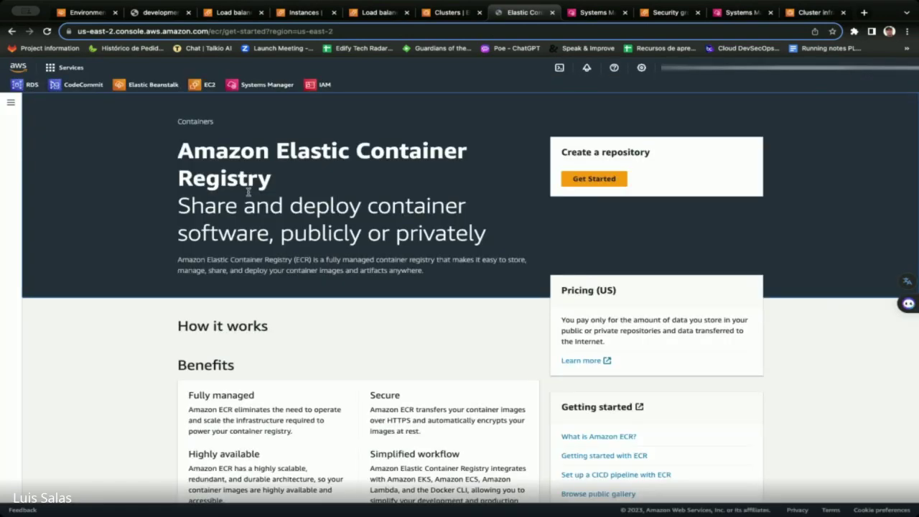
pyautogui.doubleClick(582, 182)
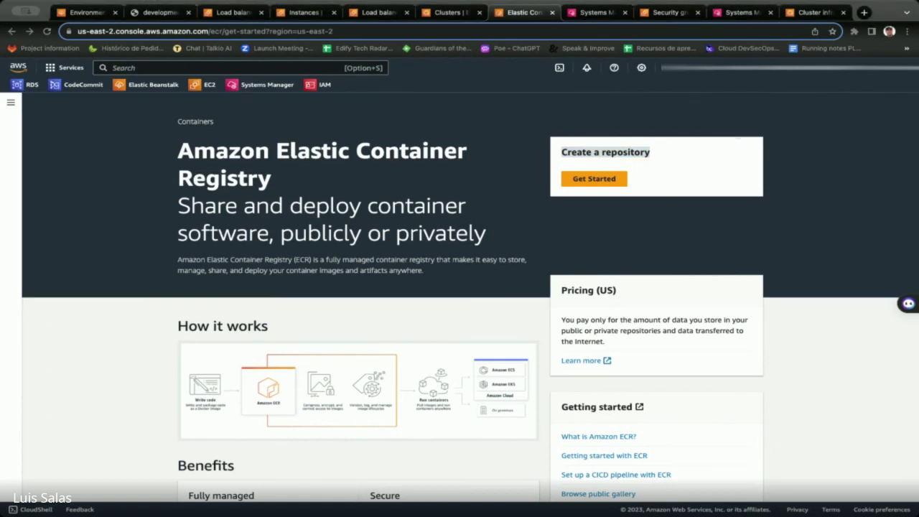
pyautogui.click(893, 16)
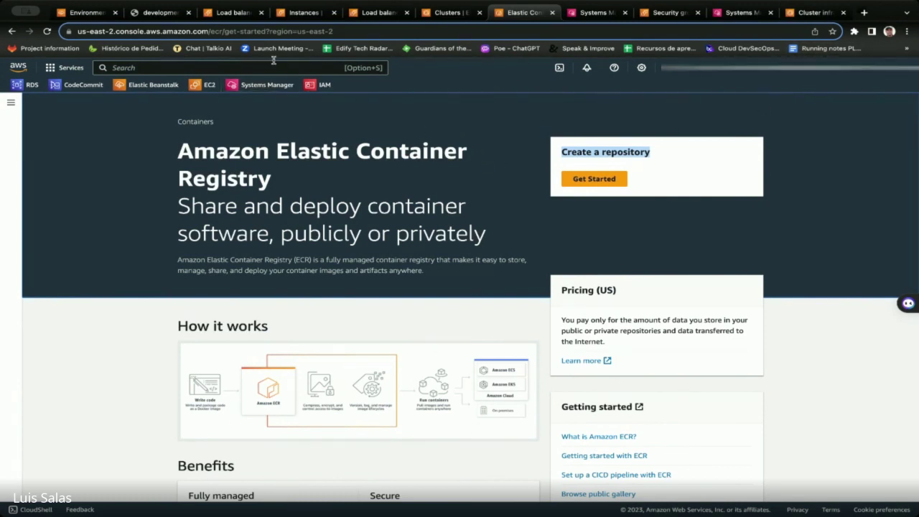
# Step: Open the Elastic Beanstalk environments, check the health of both, and widen the Domain column to read their full domains
pyautogui.click(155, 85)
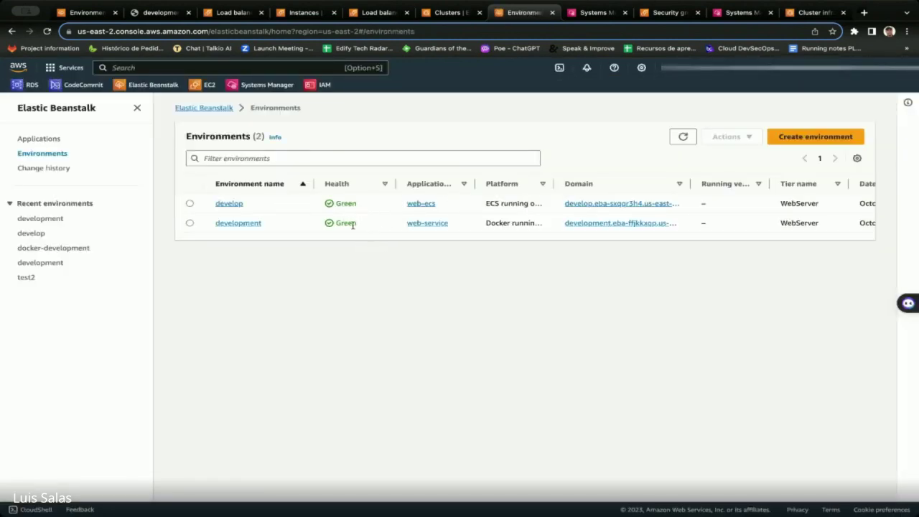
pyautogui.moveTo(363, 224)
pyautogui.mouseDown()
pyautogui.moveTo(337, 224)
pyautogui.moveTo(331, 204)
pyautogui.mouseUp()
pyautogui.moveTo(691, 184); pyautogui.dragTo(824, 183)
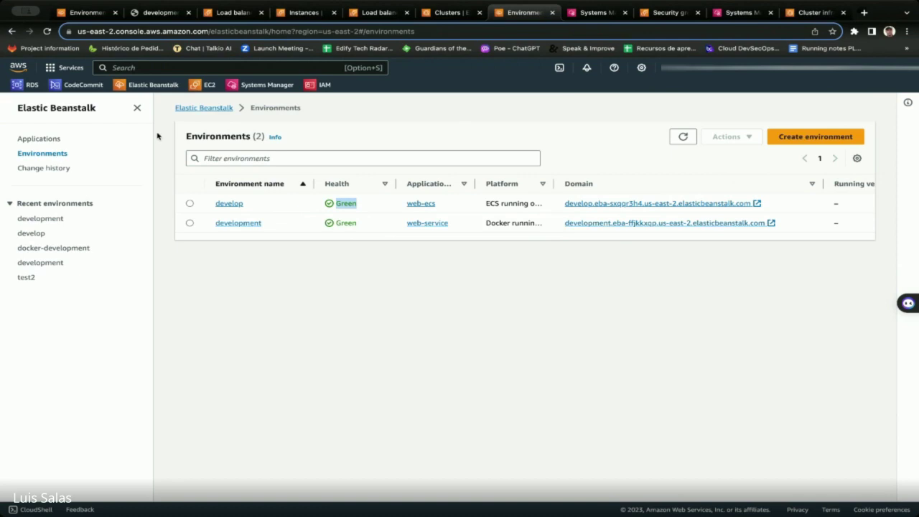
# Step: Search the services for route53, open Route 53, and examine its option for registering a domain and configuring DNS
pyautogui.click(122, 67)
pyautogui.write('route5')
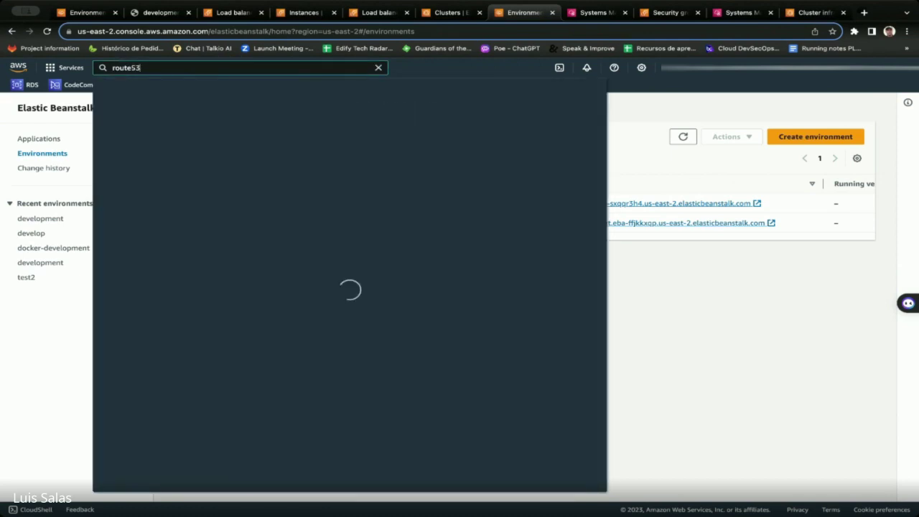
pyautogui.write('3')
pyautogui.click(271, 165)
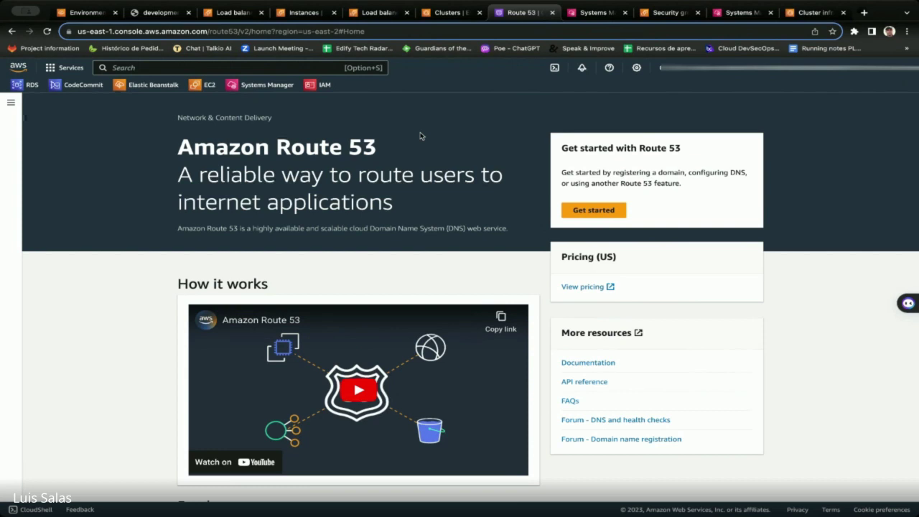
pyautogui.moveTo(383, 148); pyautogui.dragTo(176, 148)
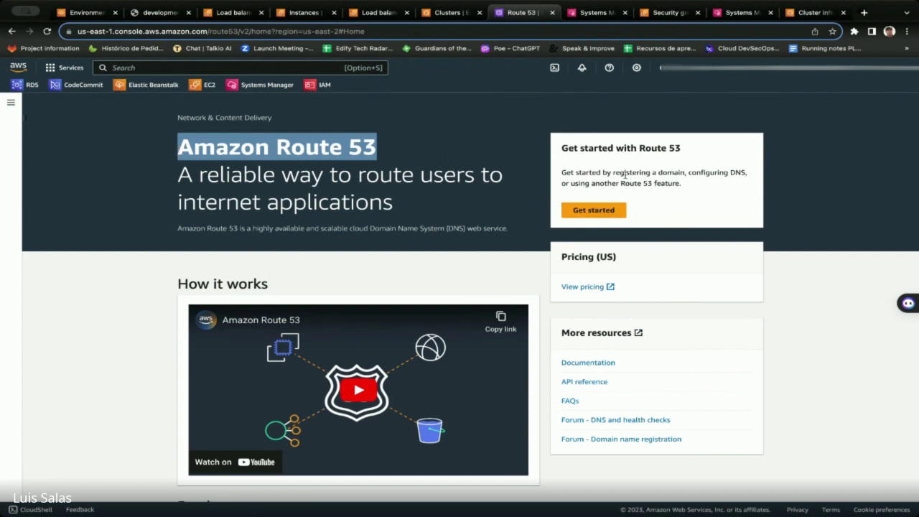
pyautogui.moveTo(659, 173); pyautogui.dragTo(741, 185)
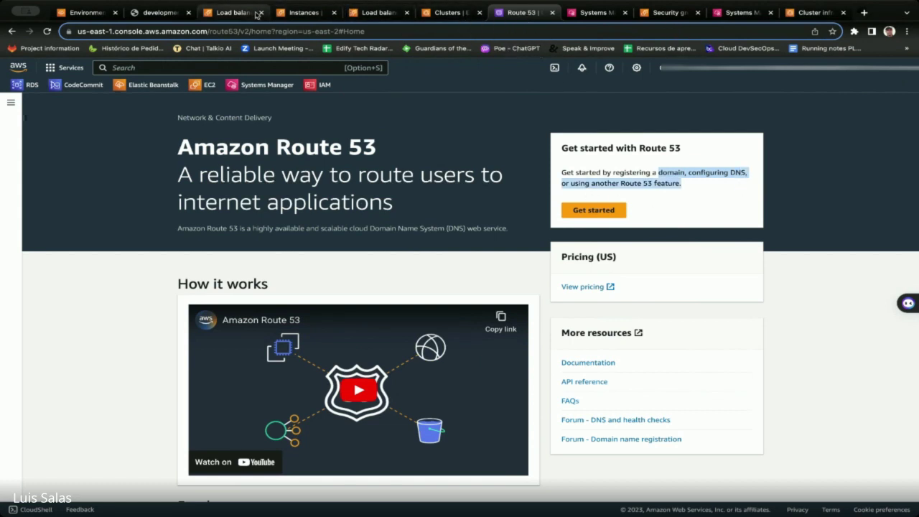
# Step: Return to the already open Elastic Beanstalk environments page and widen its Domain column to read both environments' full domains
pyautogui.click(277, 14)
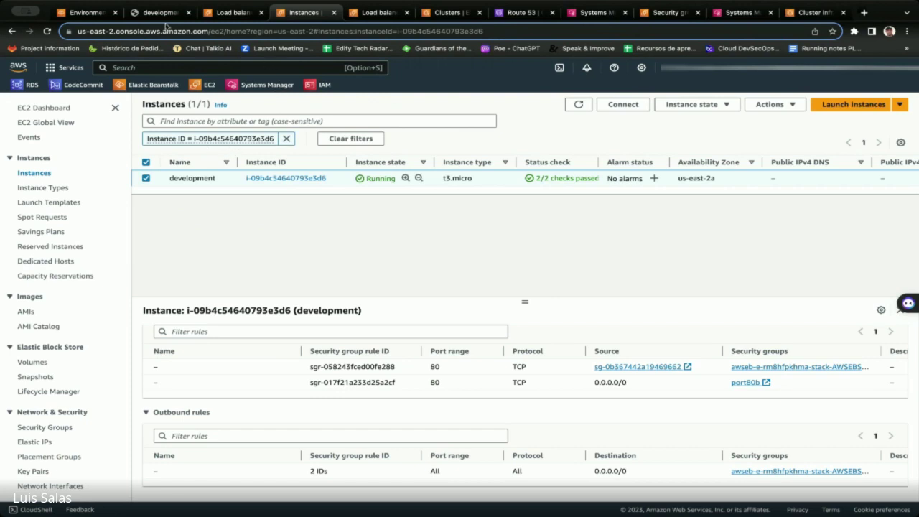
pyautogui.click(377, 15)
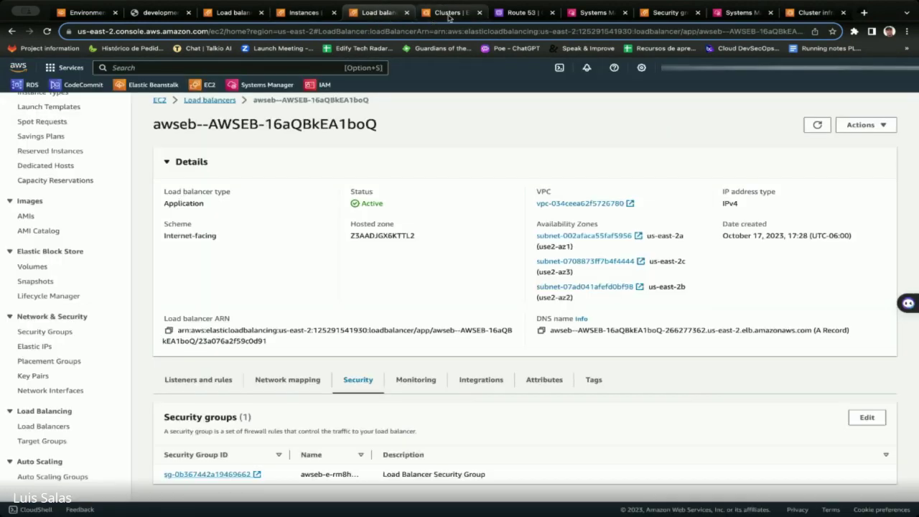
pyautogui.click(737, 13)
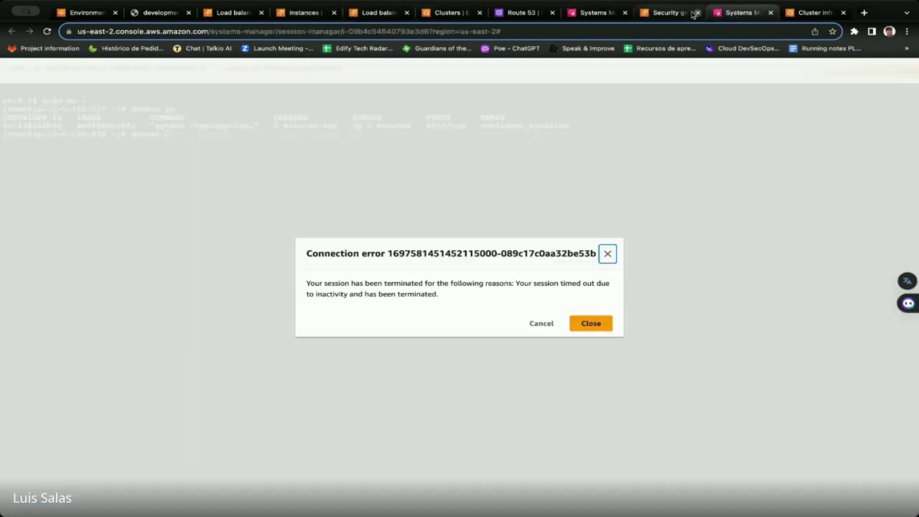
pyautogui.click(670, 13)
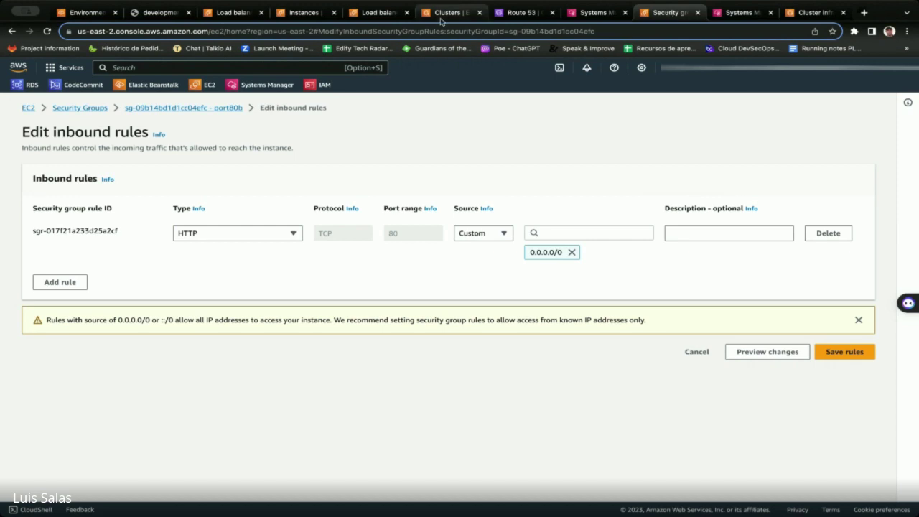
pyautogui.click(160, 13)
pyautogui.click(89, 13)
pyautogui.moveTo(694, 185); pyautogui.dragTo(816, 187)
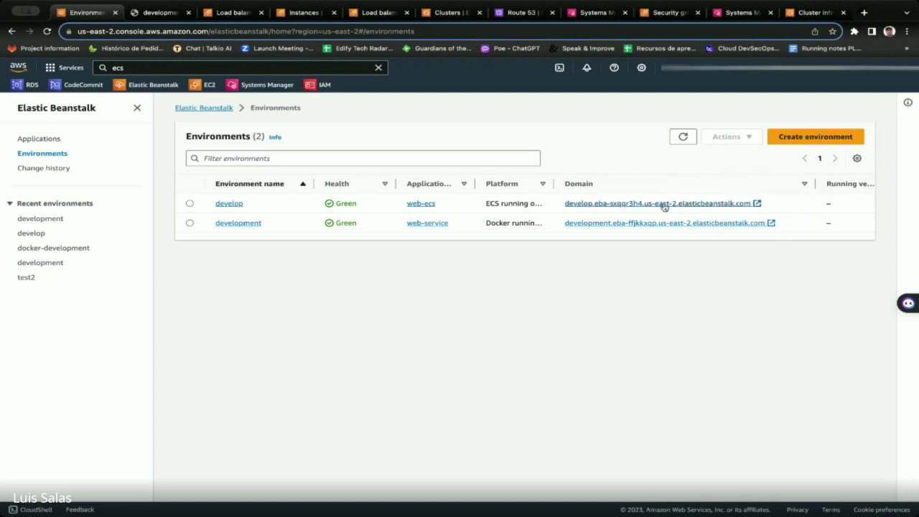